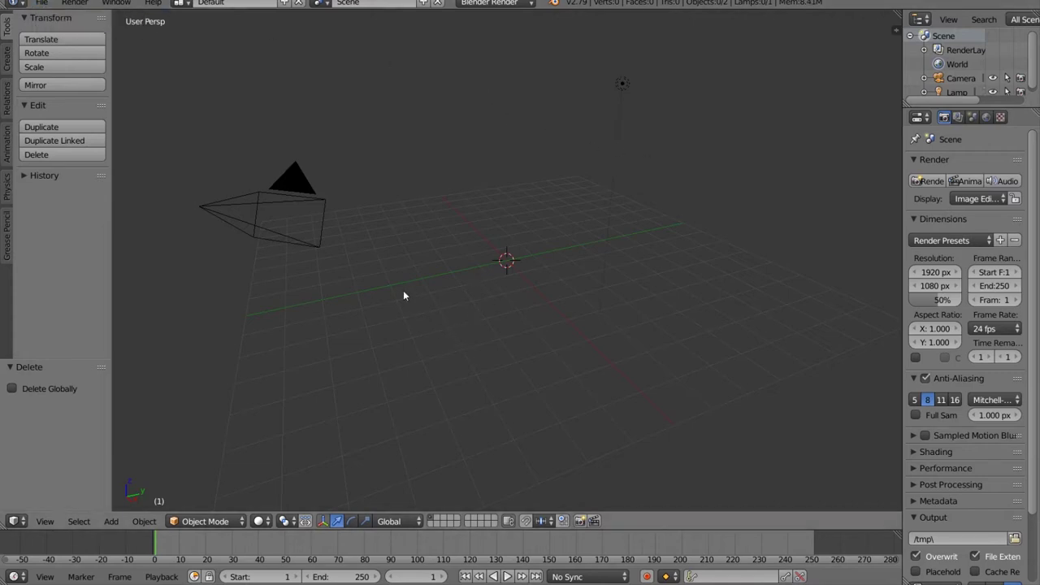
# Import BarrelTutorial.fbx from the Models folder as an FBX file and deselect everything in the scene.
pyautogui.click(39, 7)
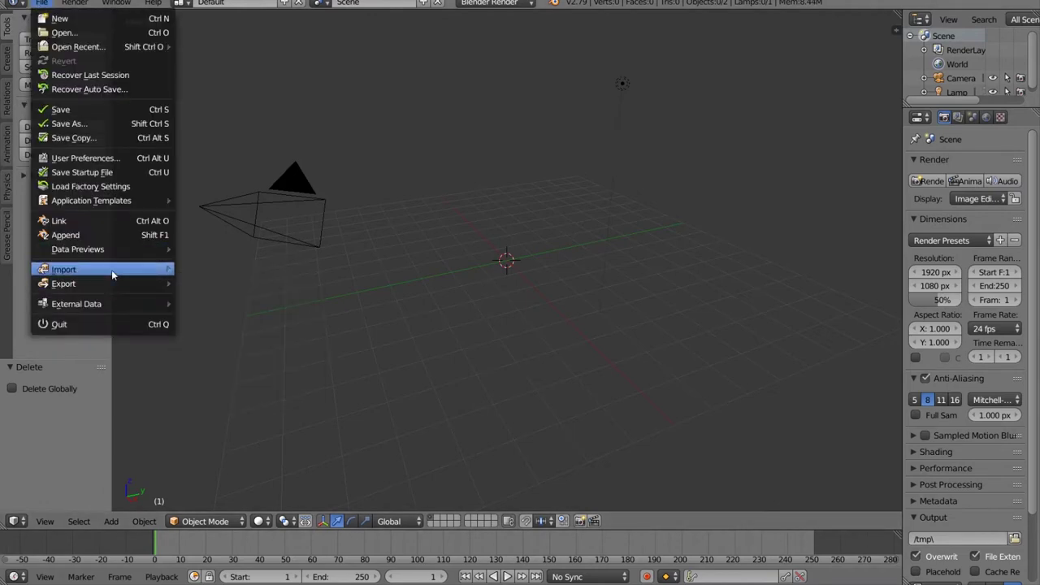
pyautogui.moveTo(126, 270)
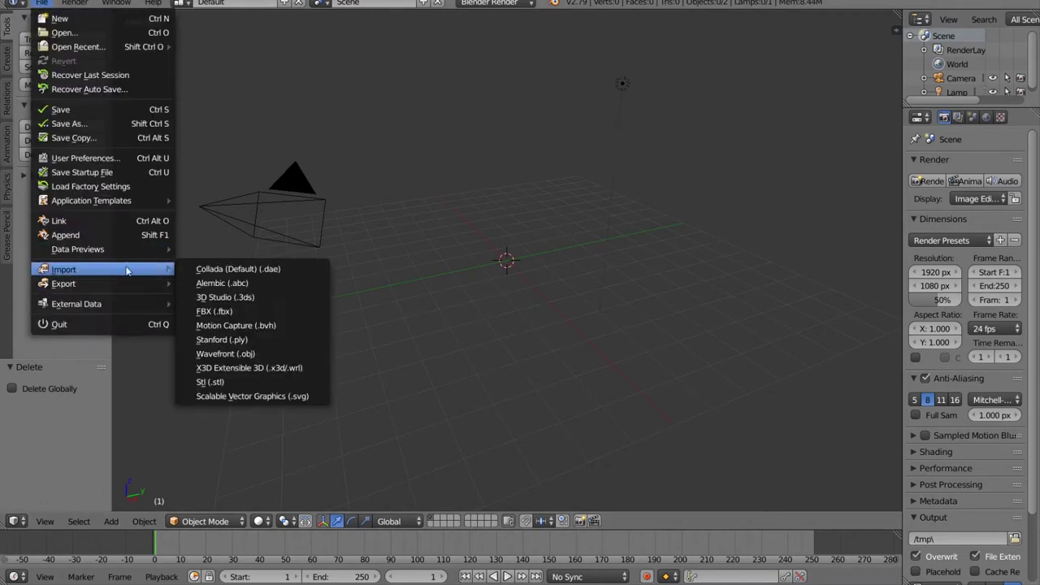
pyautogui.click(249, 312)
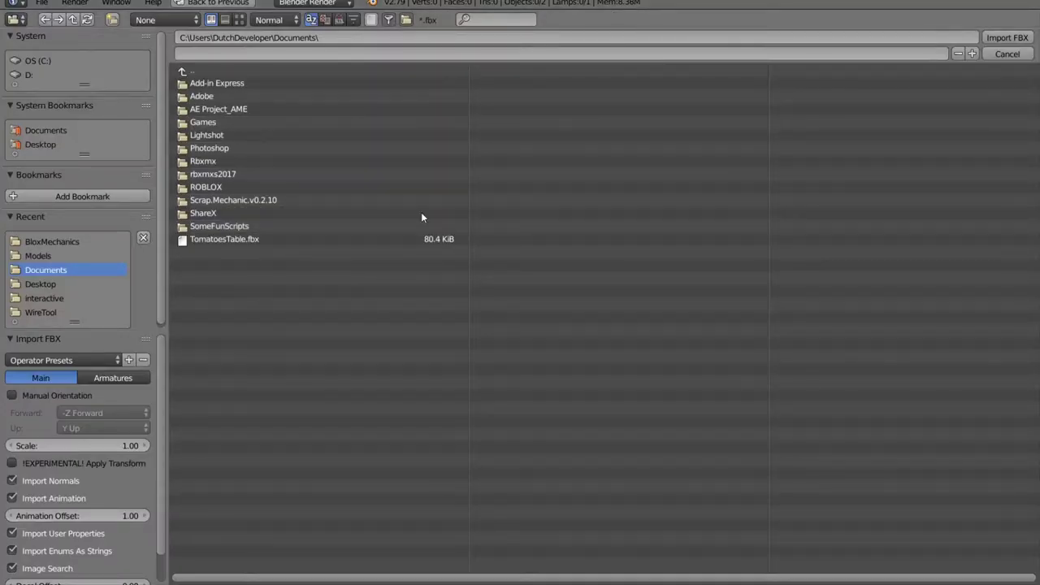
pyautogui.click(36, 255)
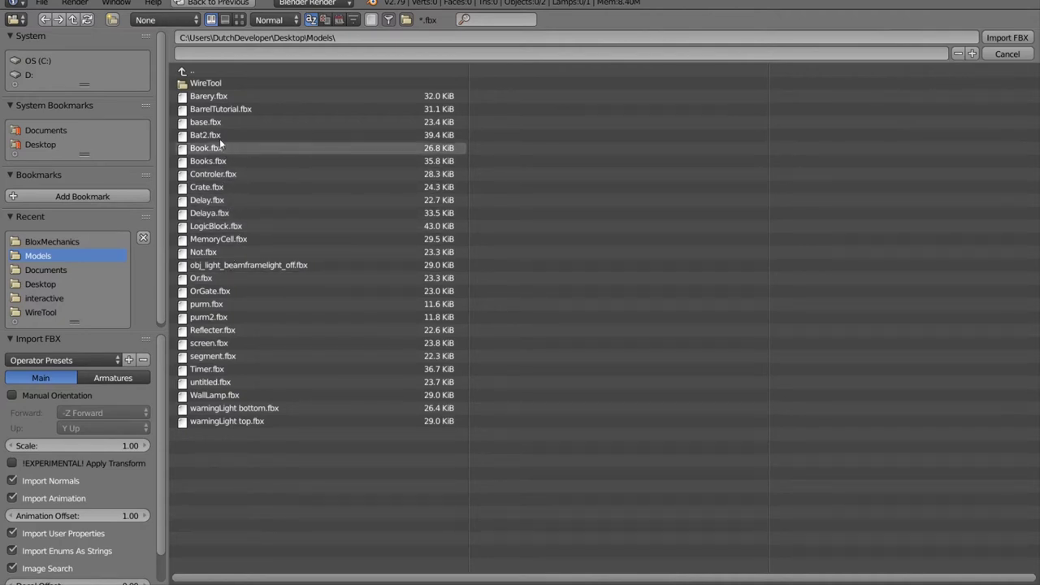
pyautogui.click(227, 109)
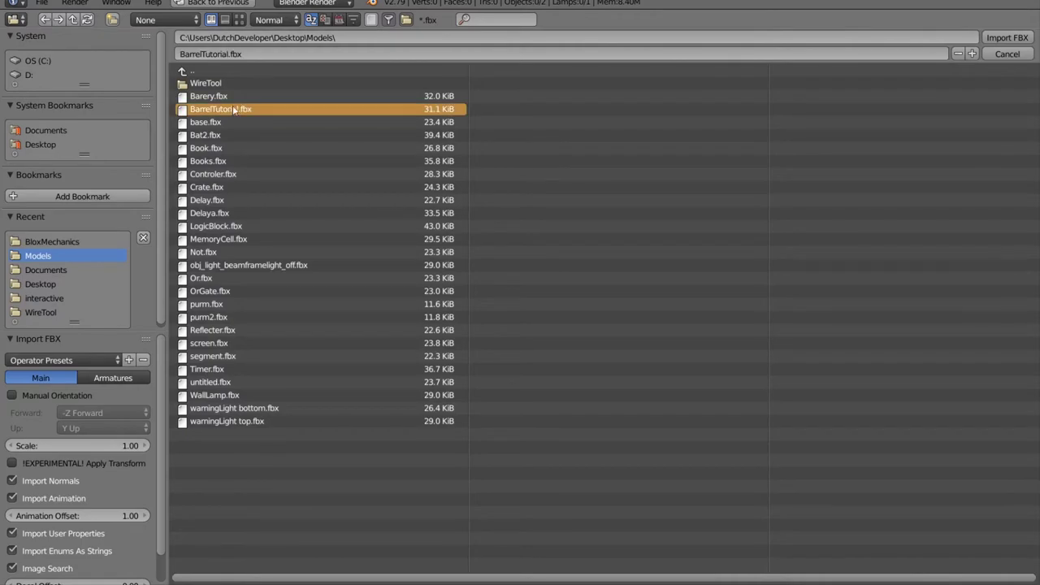
pyautogui.click(1012, 37)
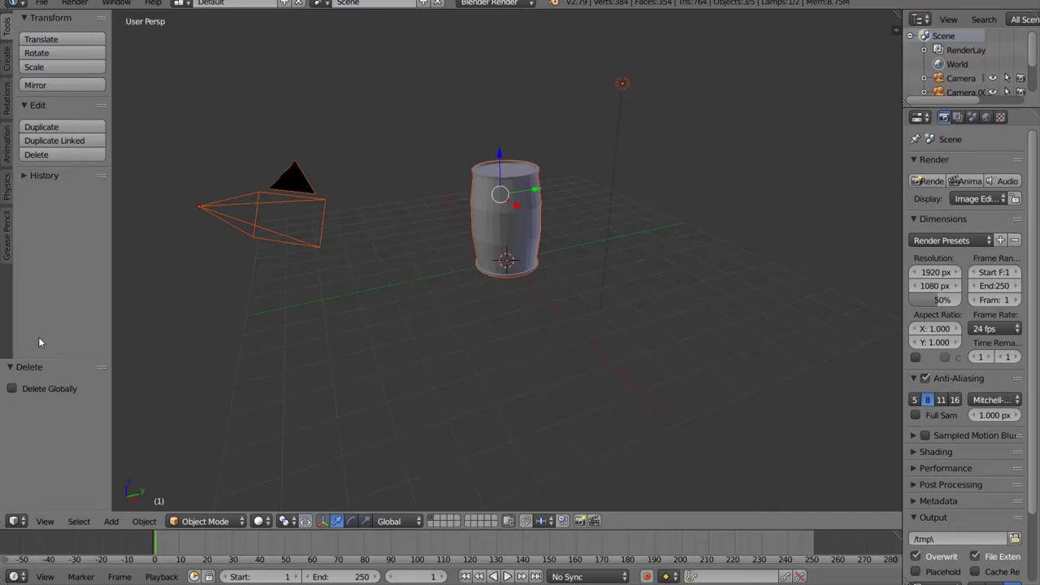
pyautogui.press('a')
# Display the barrel in Rendered viewport shading and inspect it from different sides.
pyautogui.scroll(2, 618, 110)
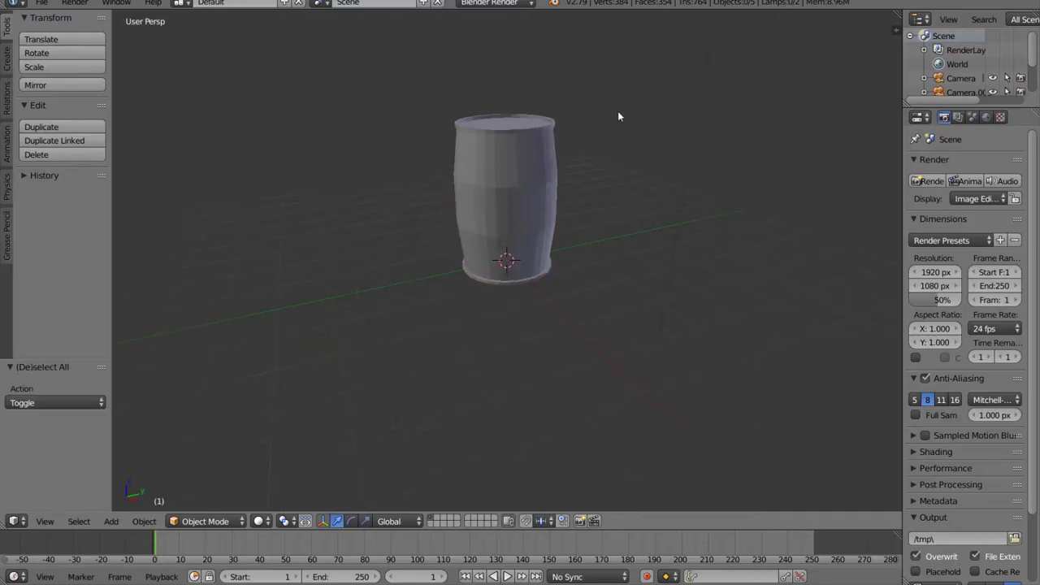
pyautogui.scroll(1, 650, 134)
pyautogui.moveTo(724, 179); pyautogui.dragTo(669, 125, button='middle')
pyautogui.click(259, 521)
pyautogui.click(286, 428)
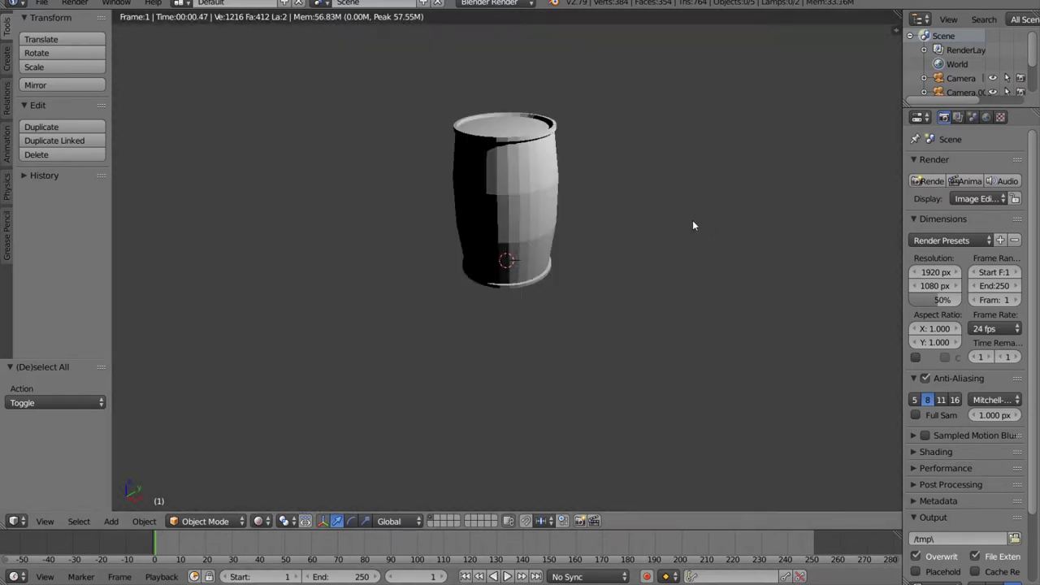
pyautogui.moveTo(699, 224); pyautogui.dragTo(479, 236, button='middle')
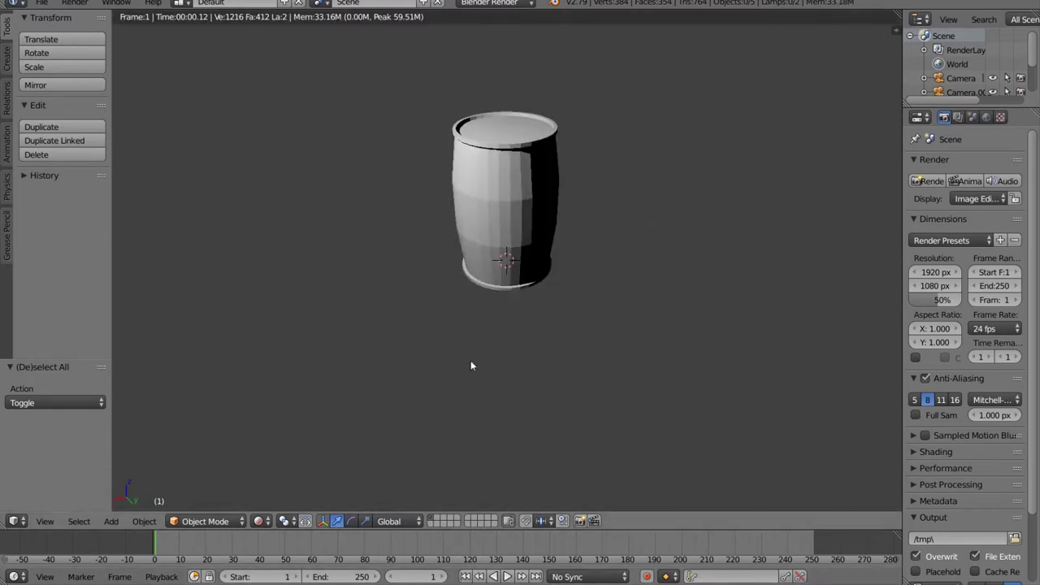
# Switch the viewport to Wireframe shading, select the barrel and center the view on it.
pyautogui.click(255, 522)
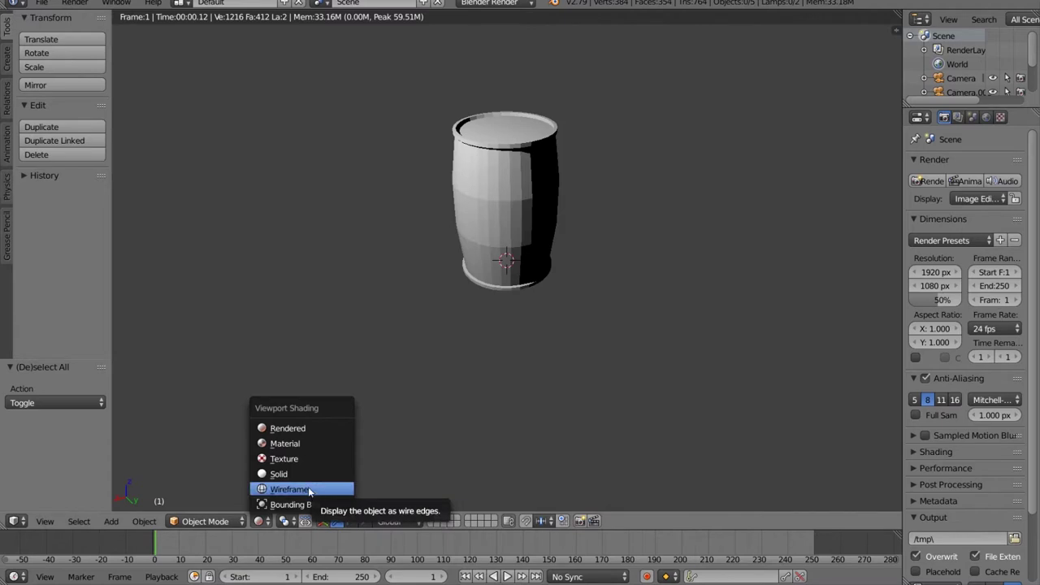
pyautogui.click(309, 491)
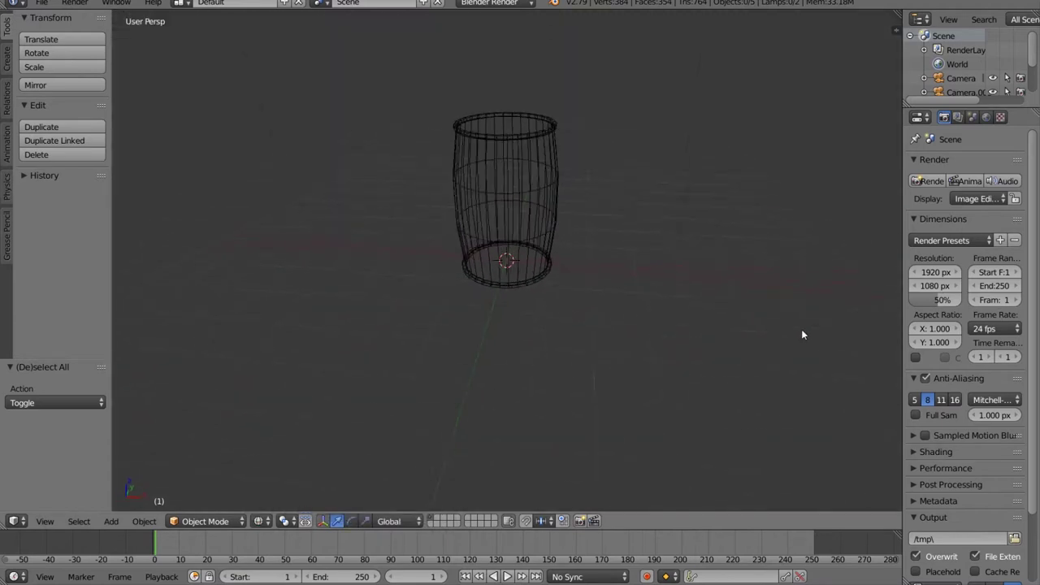
pyautogui.press('a')
pyautogui.press('a')
pyautogui.rightClick(562, 210)
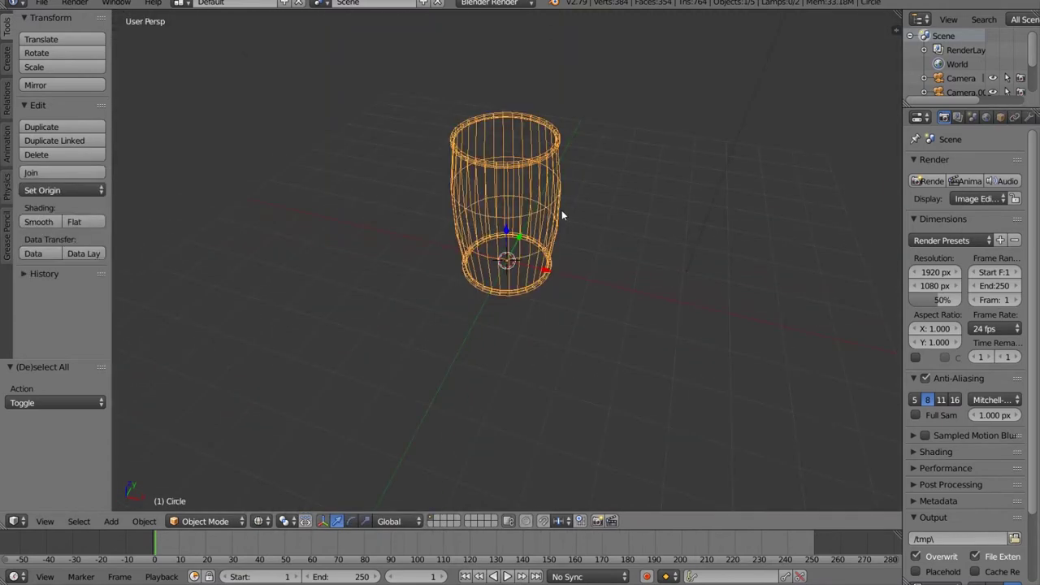
pyautogui.press('KP_Decimal')
pyautogui.scroll(-3, 562, 210)
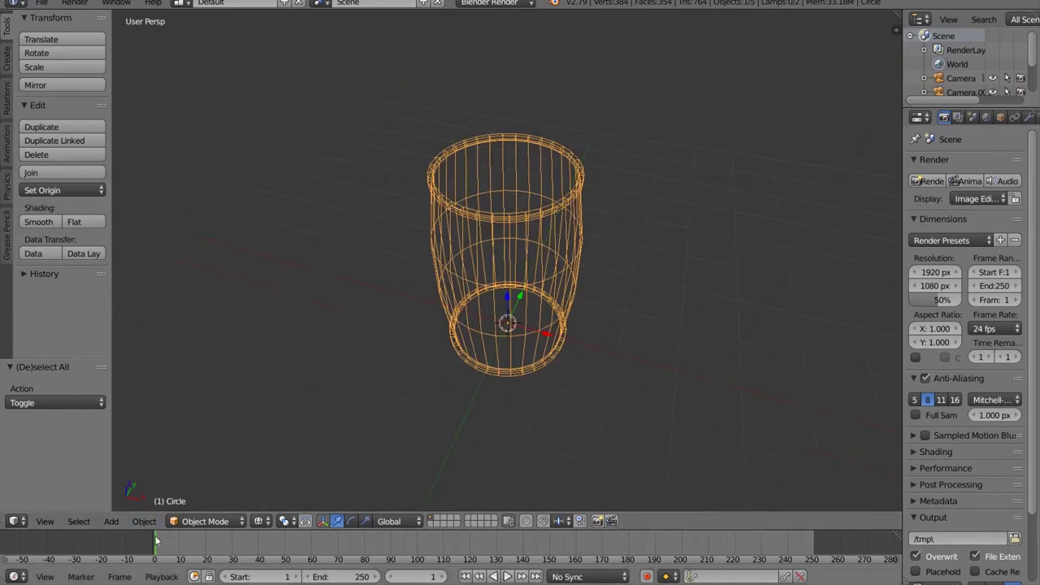
# Enter Edit Mode on the barrel, deselect all of its geometry and inspect the mesh from several angles.
pyautogui.click(215, 521)
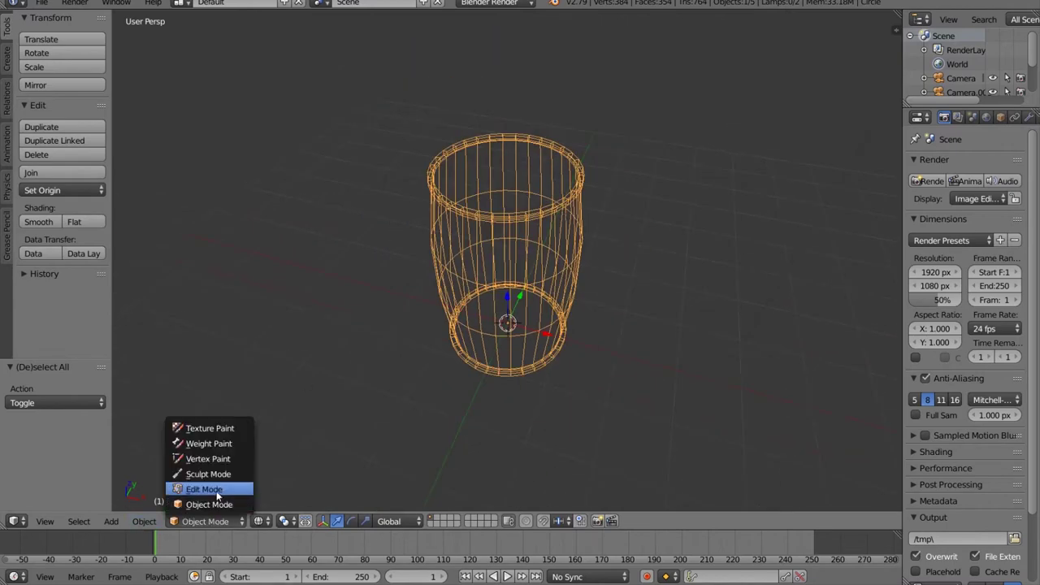
pyautogui.click(216, 491)
pyautogui.press('a')
pyautogui.scroll(2, 550, 385)
pyautogui.moveTo(573, 432)
pyautogui.mouseDown(button='middle')
pyautogui.moveTo(634, 434)
pyautogui.moveTo(611, 404)
pyautogui.moveTo(555, 455)
pyautogui.moveTo(560, 417)
pyautogui.mouseUp(button='middle')
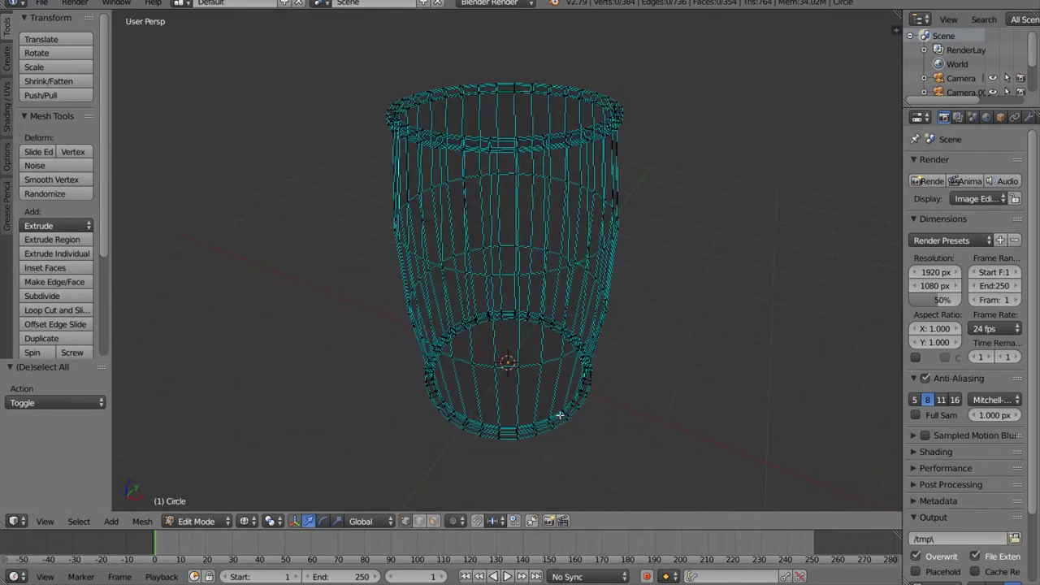
pyautogui.scroll(-2, 560, 415)
pyautogui.moveTo(650, 349); pyautogui.dragTo(470, 151, button='middle')
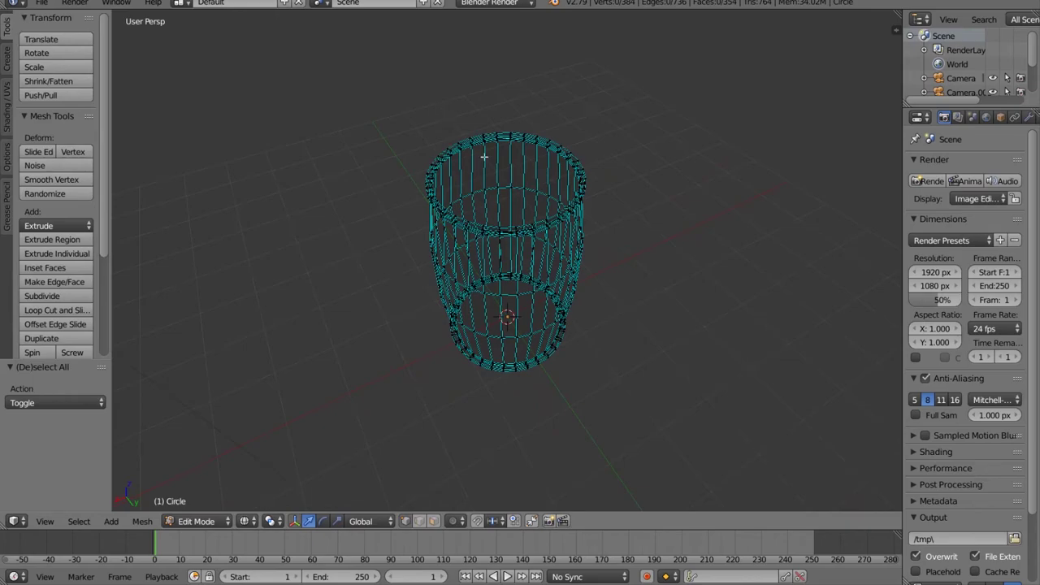
pyautogui.scroll(3, 502, 169)
pyautogui.moveTo(656, 223); pyautogui.dragTo(584, 166, button='middle')
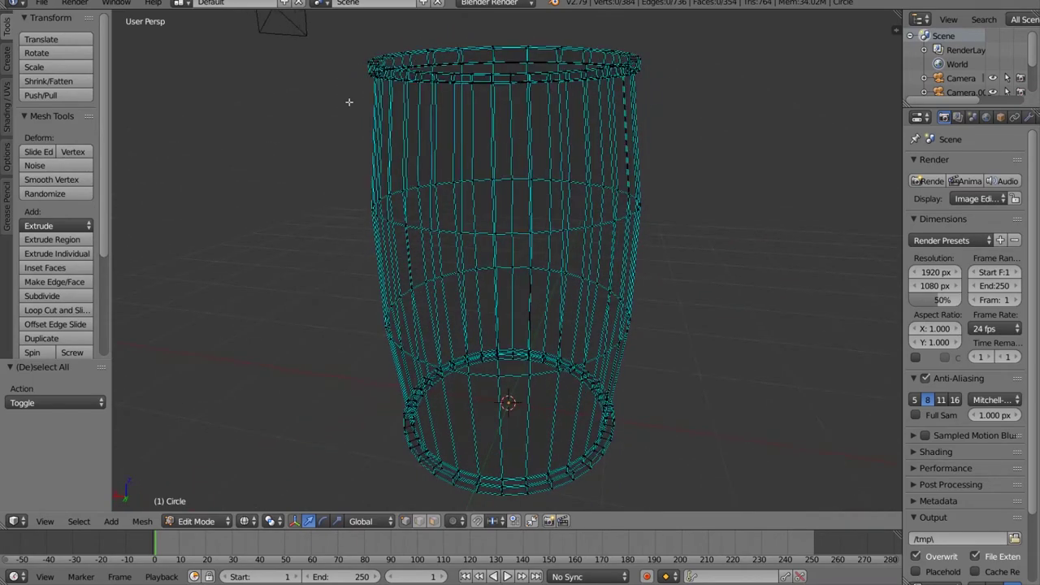
pyautogui.moveTo(615, 224); pyautogui.dragTo(824, 251, button='middle')
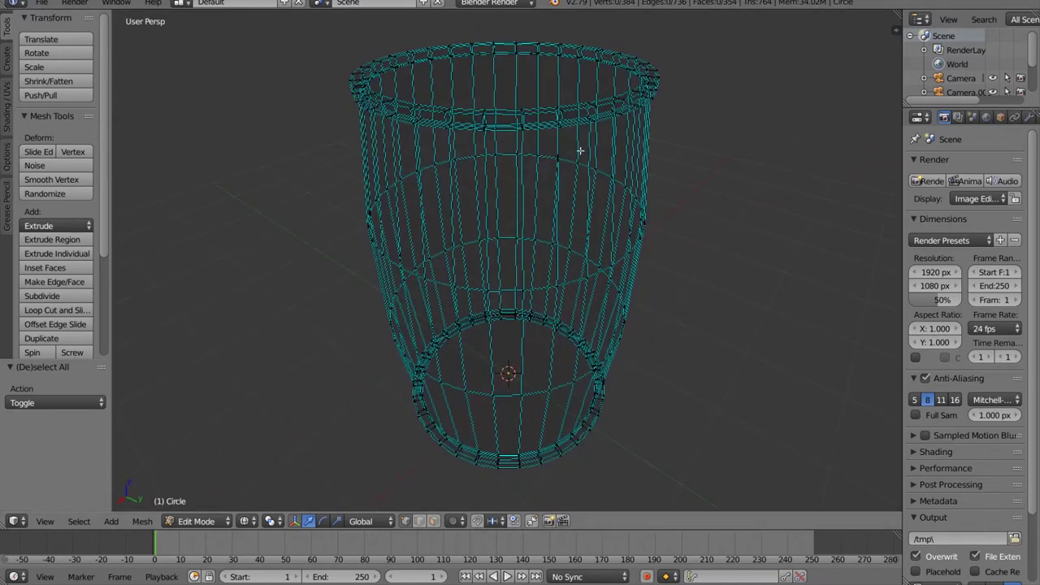
# Bring up the shading and UV mapping tools and display the barrel mesh in Solid shading.
pyautogui.click(6, 125)
pyautogui.moveTo(324, 329)
pyautogui.mouseDown(button='middle')
pyautogui.moveTo(296, 312)
pyautogui.moveTo(292, 330)
pyautogui.moveTo(326, 269)
pyautogui.mouseUp(button='middle')
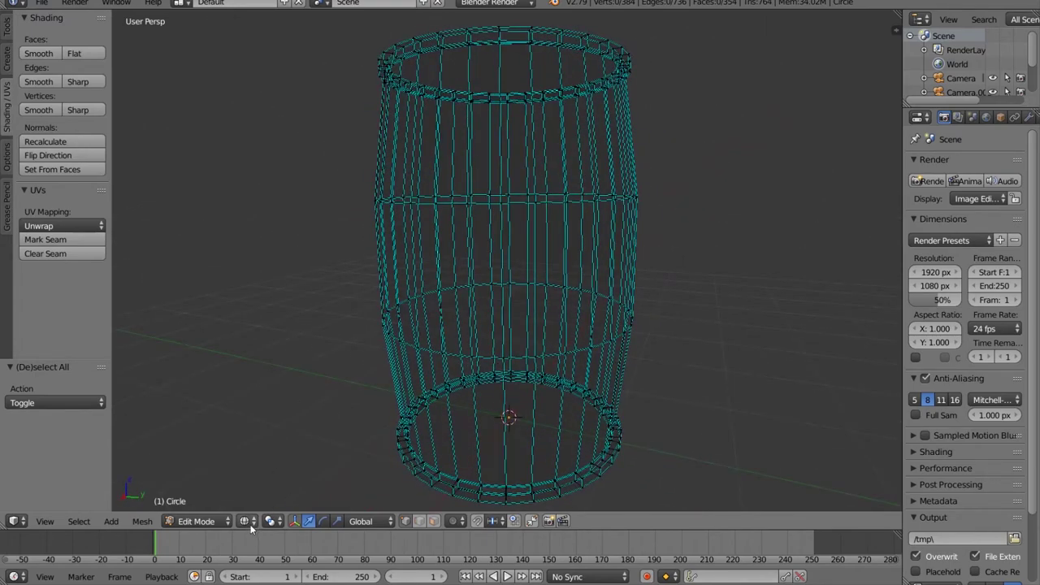
pyautogui.click(245, 521)
pyautogui.click(280, 478)
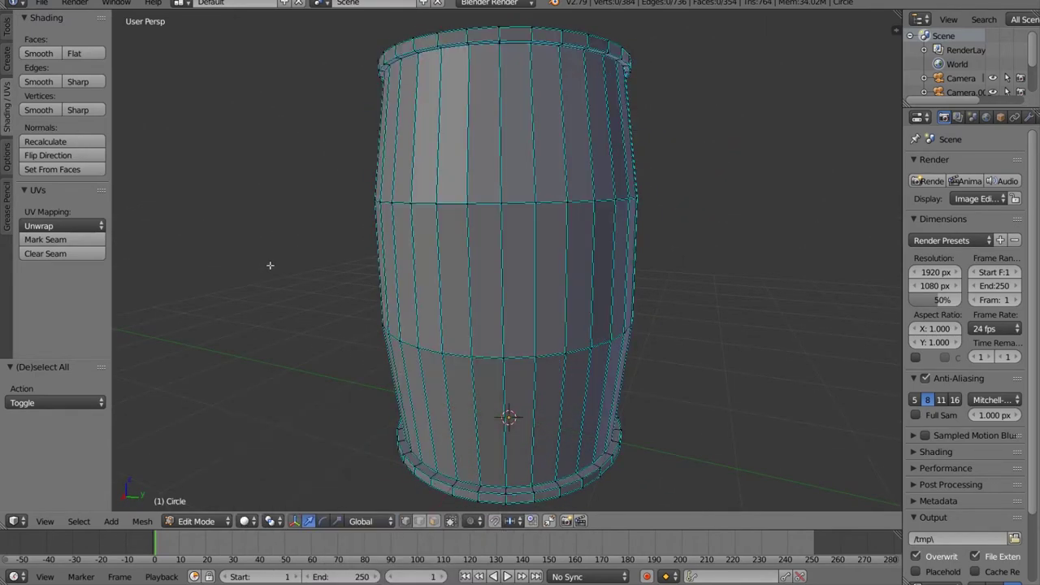
pyautogui.moveTo(270, 265); pyautogui.dragTo(209, 345, button='middle')
pyautogui.moveTo(717, 259); pyautogui.dragTo(734, 205, button='middle')
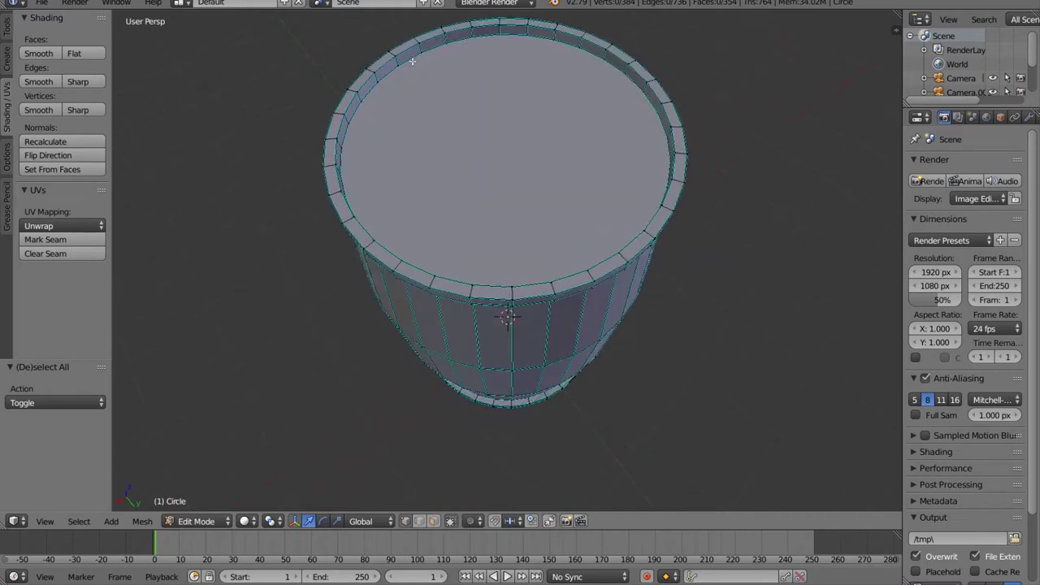
# Mark the edge loop around the barrel's inner top lid as a seam and deselect everything.
pyautogui.rightClick(411, 57)
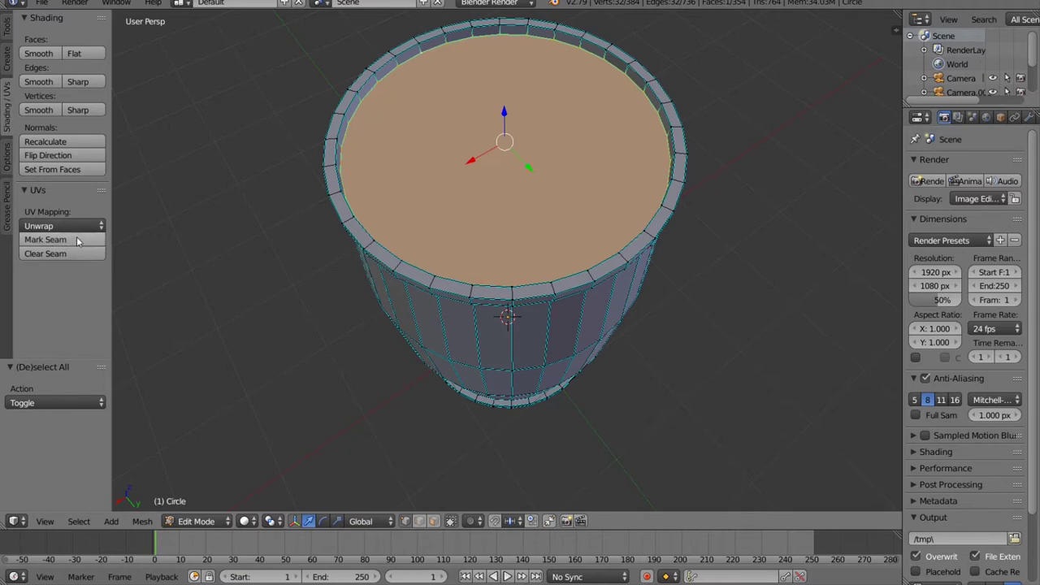
pyautogui.click(49, 240)
pyautogui.press('a')
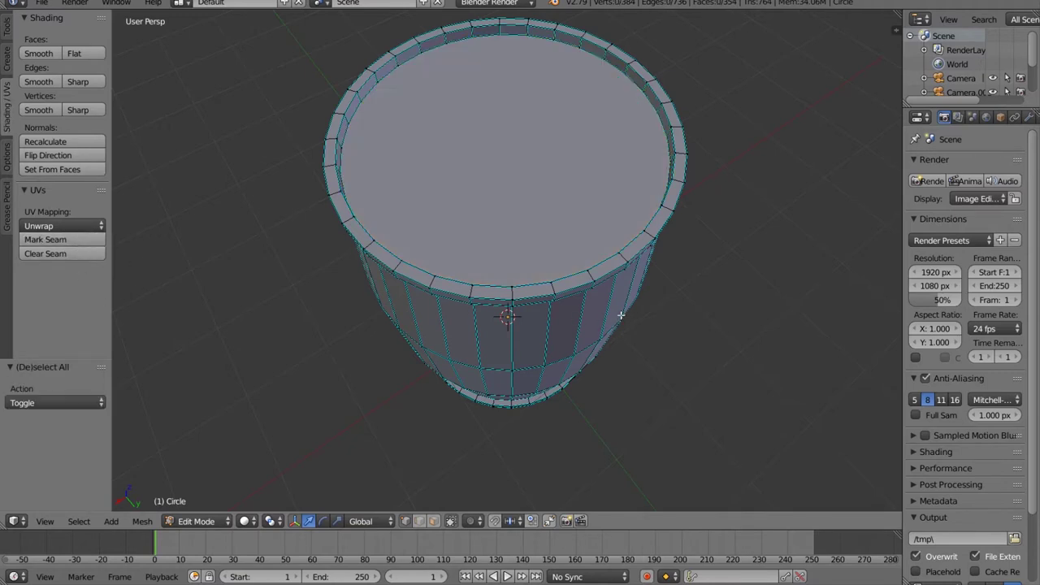
pyautogui.click(199, 521)
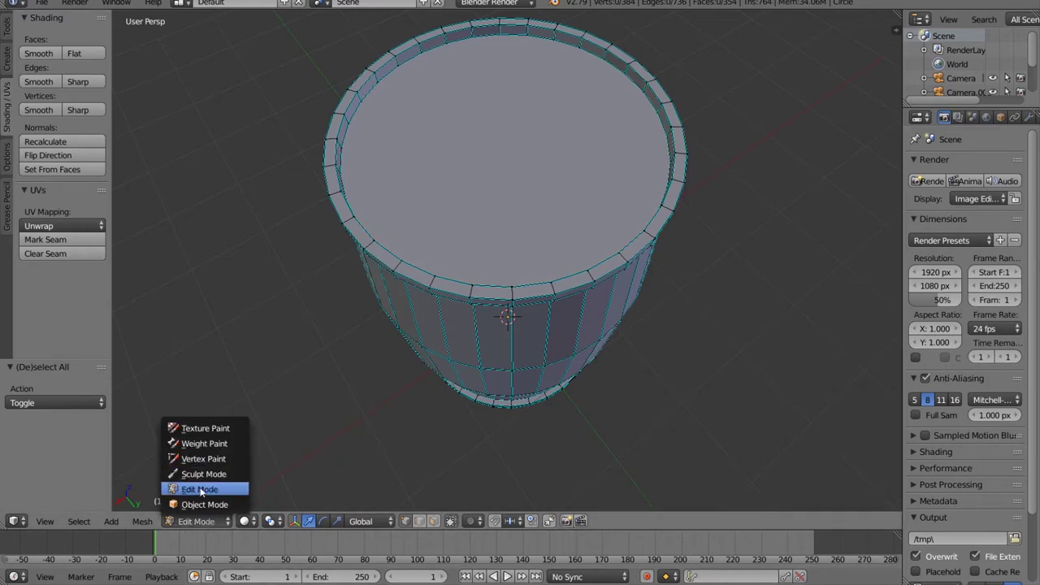
pyautogui.click(203, 494)
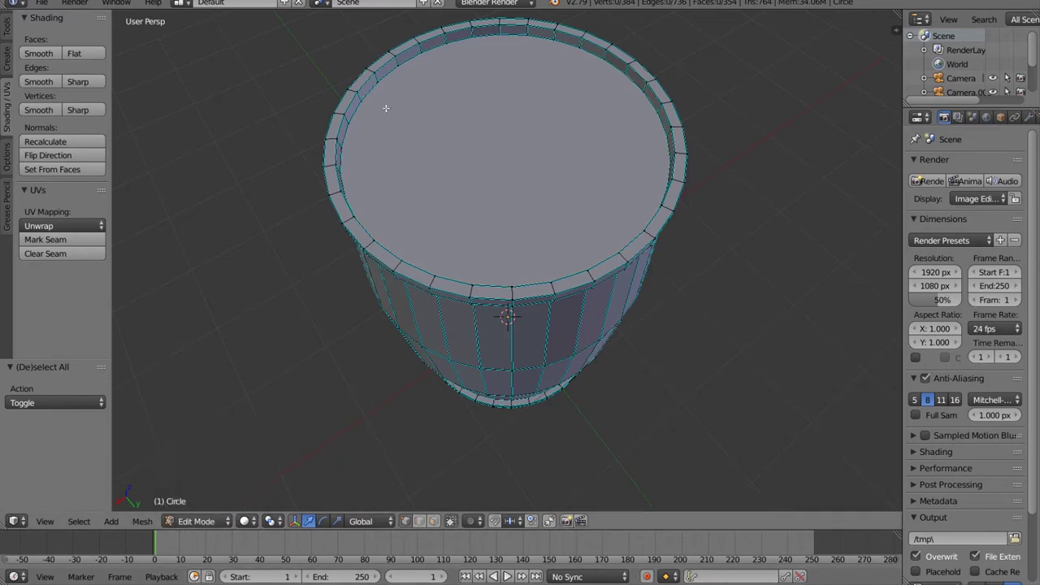
pyautogui.press('z')
pyautogui.moveTo(779, 242); pyautogui.dragTo(759, 213, button='middle')
pyautogui.press('a')
pyautogui.press('a')
pyautogui.press('z')
pyautogui.moveTo(722, 109); pyautogui.dragTo(734, 147, button='middle')
# Select the whole barrel mesh and split the 3D view to add a narrower UV/Image Editor beside it.
pyautogui.press('a')
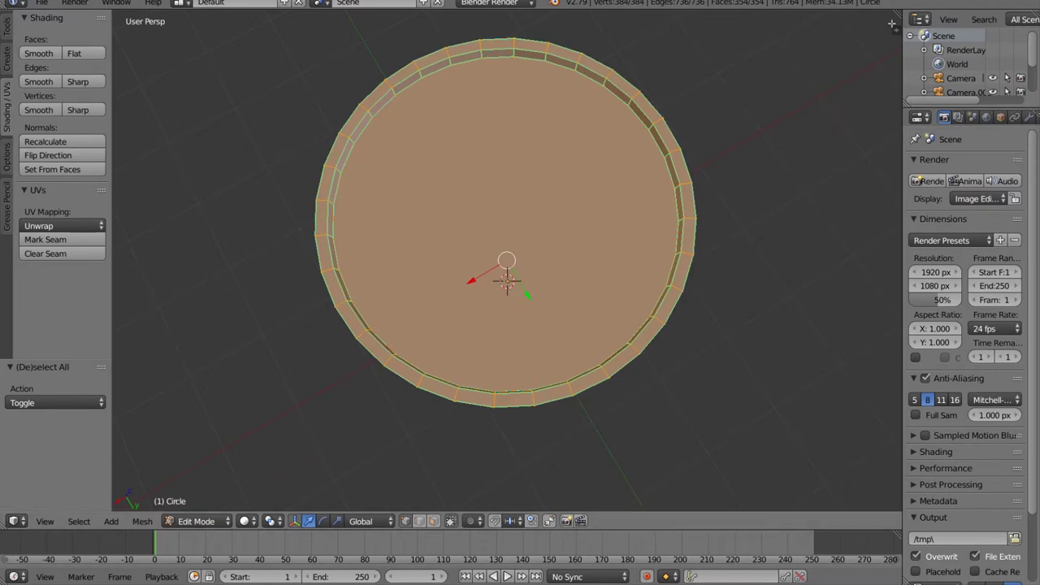
pyautogui.moveTo(896, 29); pyautogui.dragTo(502, 34)
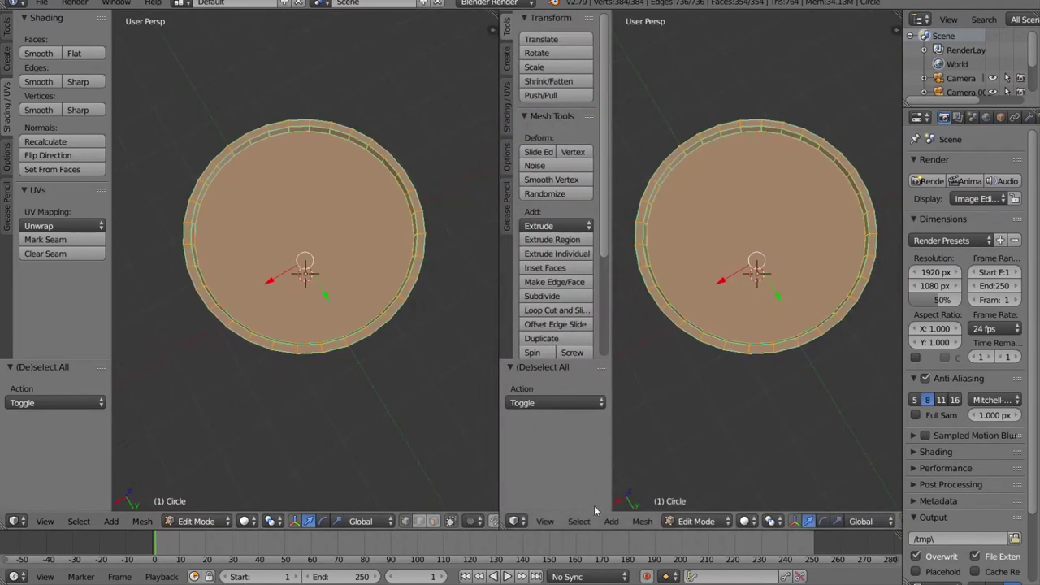
pyautogui.click(519, 523)
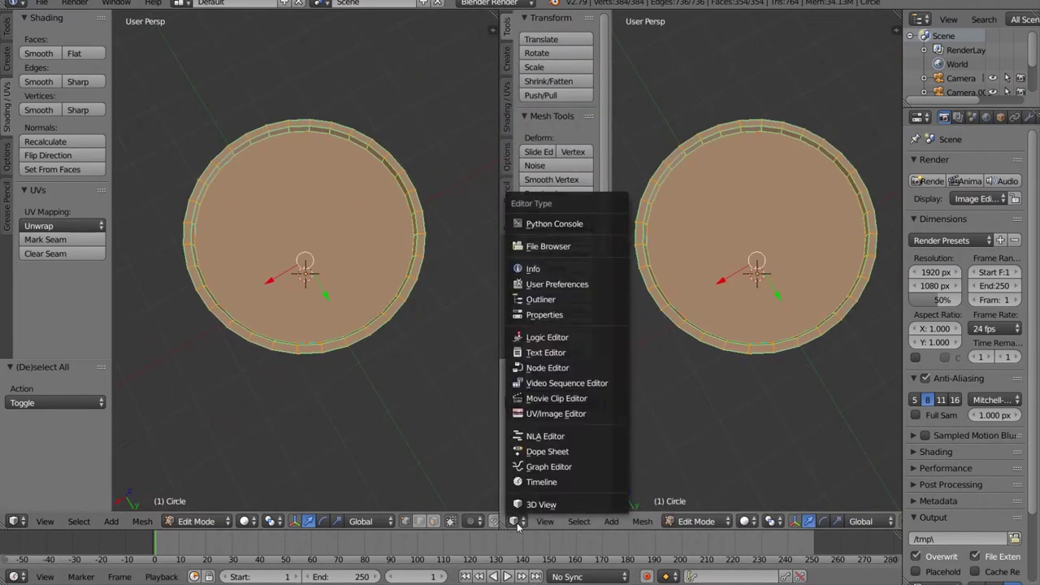
pyautogui.click(560, 413)
pyautogui.moveTo(495, 104); pyautogui.dragTo(600, 93)
# Unwrap the entire barrel mesh and reselect all of it to check its UV layout beside the model.
pyautogui.click(46, 240)
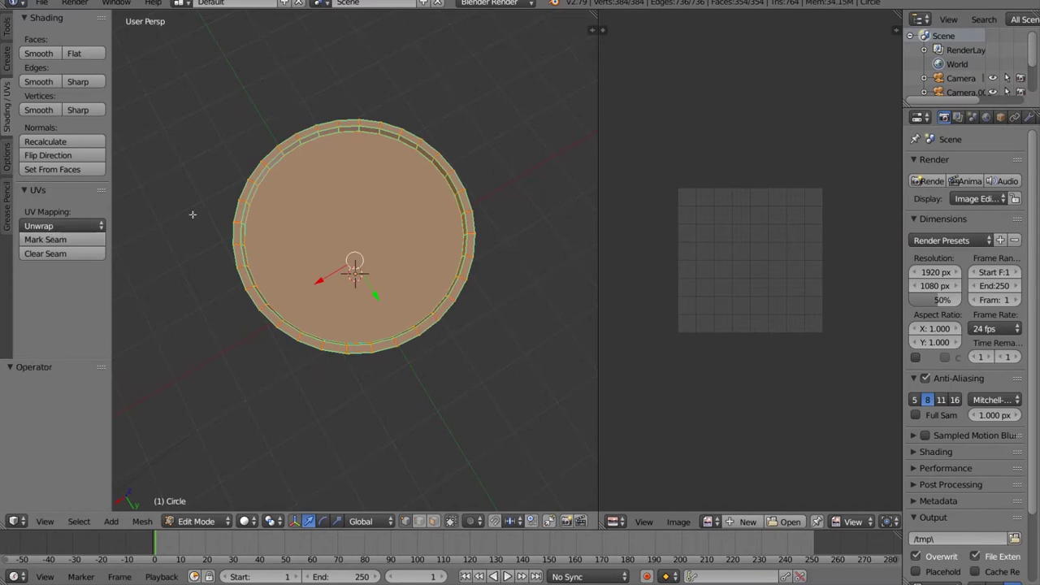
pyautogui.click(101, 229)
pyautogui.click(94, 241)
pyautogui.press('a')
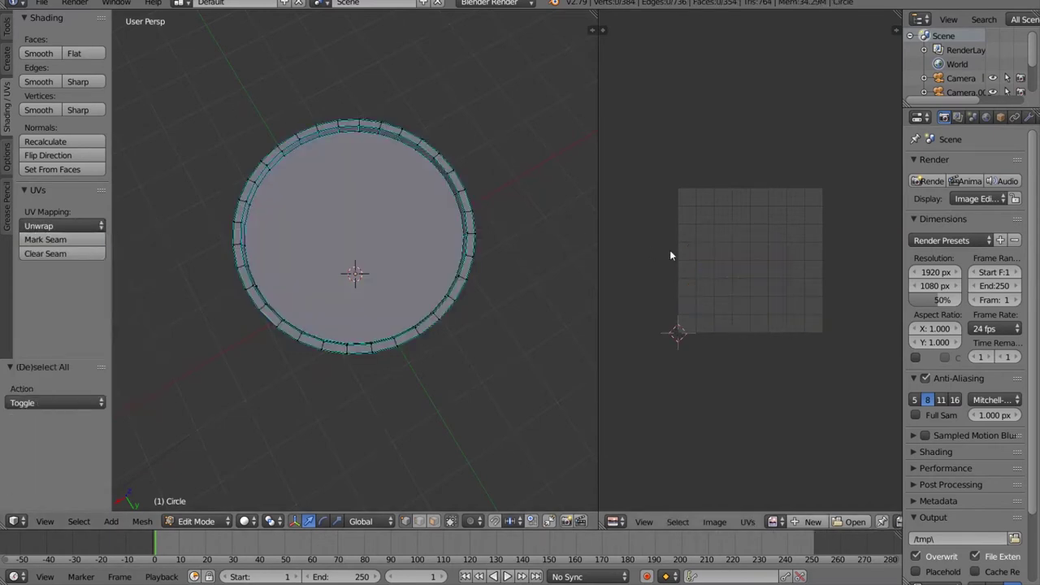
pyautogui.press('a')
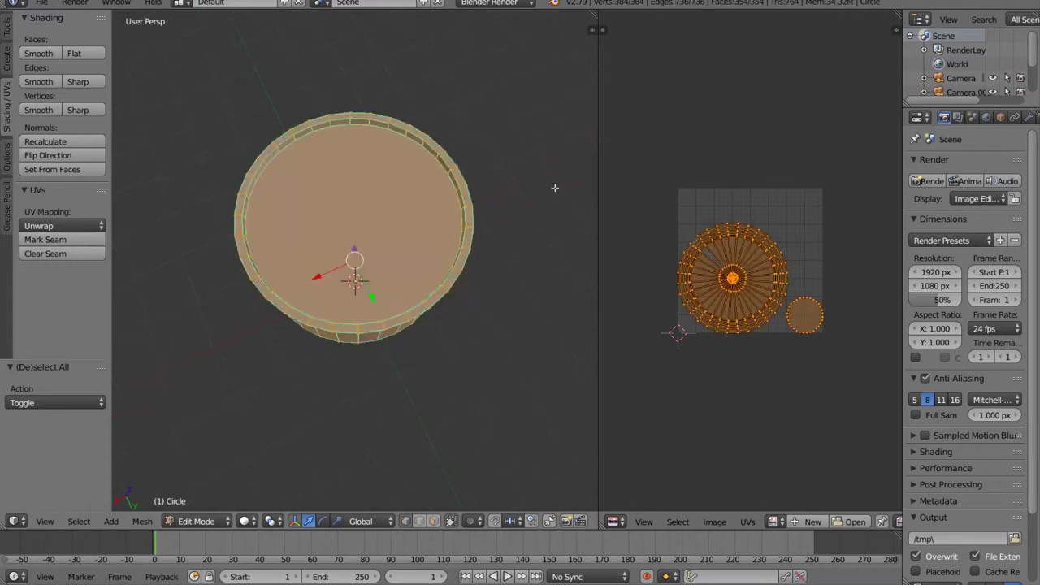
pyautogui.scroll(1, 626, 353)
pyautogui.scroll(1, 626, 353)
pyautogui.moveTo(530, 359); pyautogui.dragTo(544, 251, button='middle')
pyautogui.press('a')
pyautogui.press('a')
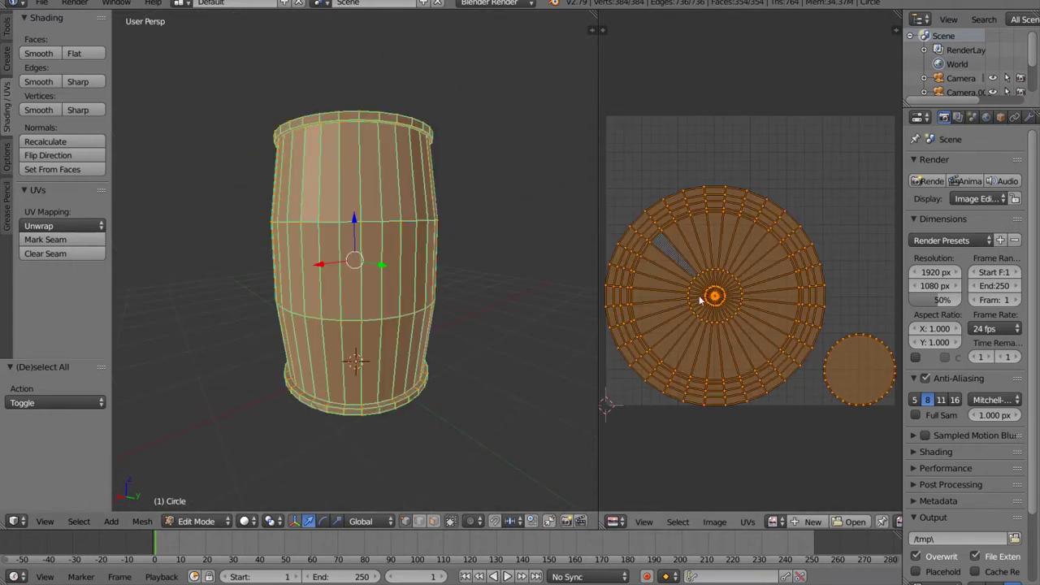
# Synchronize selection between the UV editor and the mesh, use face selection, and deselect everything.
pyautogui.scroll(-4, 872, 522)
pyautogui.scroll(-5, 873, 522)
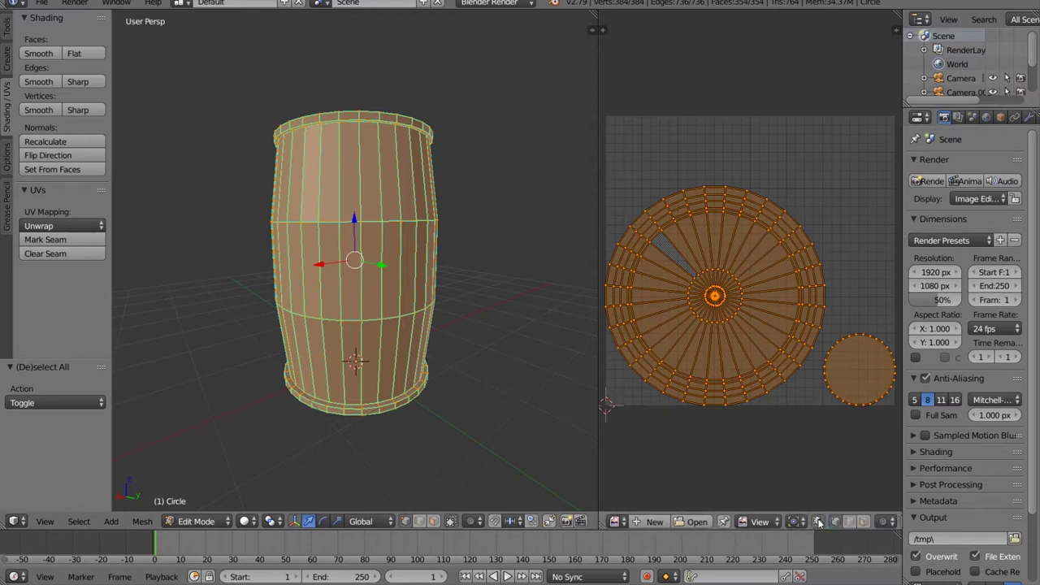
pyautogui.click(864, 521)
pyautogui.press('a')
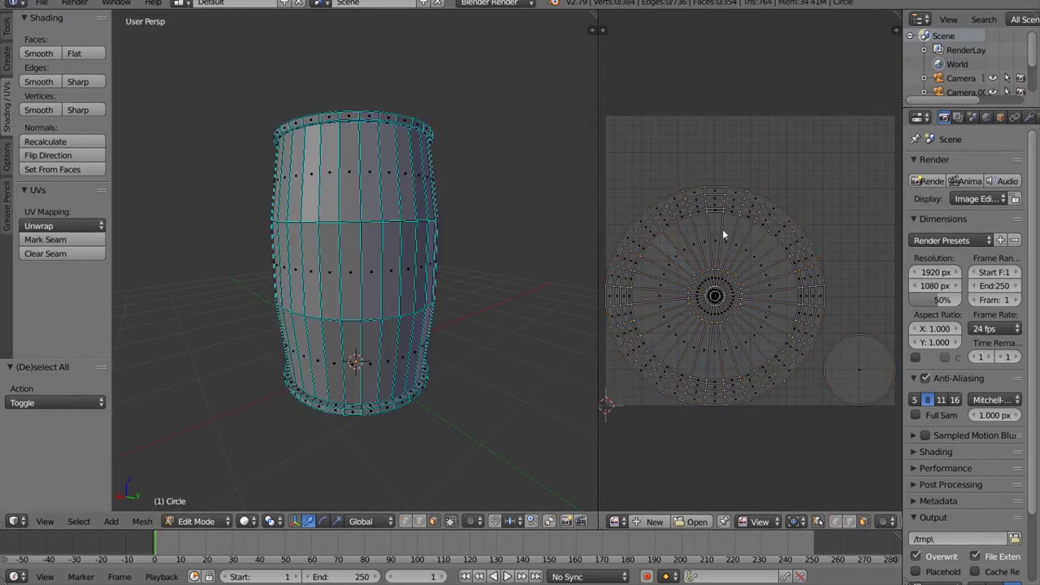
# Select all faces of the barrel's large UV island, leaving out the separate top lid.
pyautogui.rightClick(725, 232)
pyautogui.hotkey('ctrl', 'i')
pyautogui.moveTo(435, 184); pyautogui.dragTo(423, 296, button='middle')
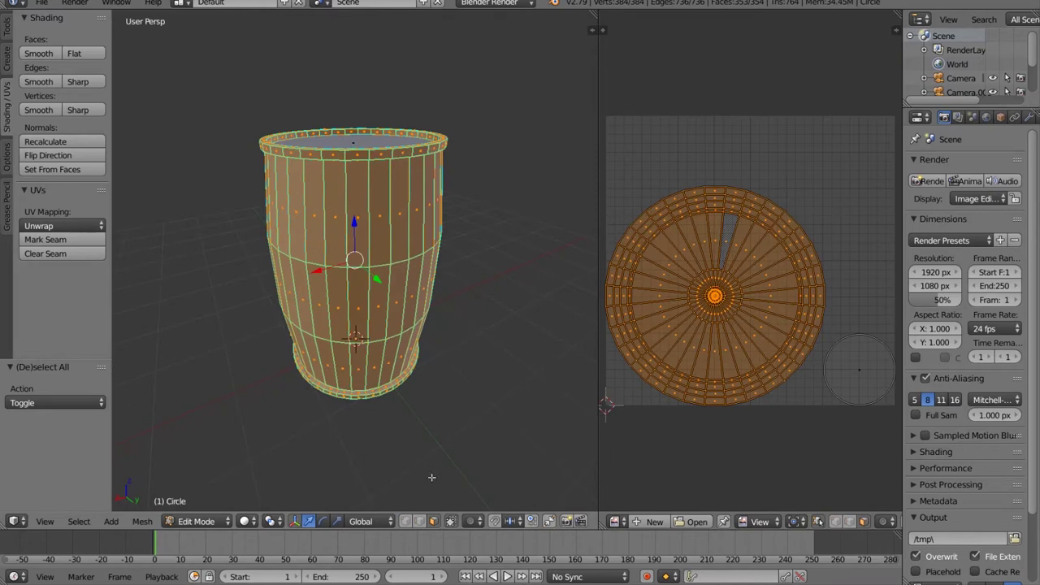
# Turn off UV selection sync with nothing selected and merge the UV/Image Editor area back into the 3D view.
pyautogui.press('a')
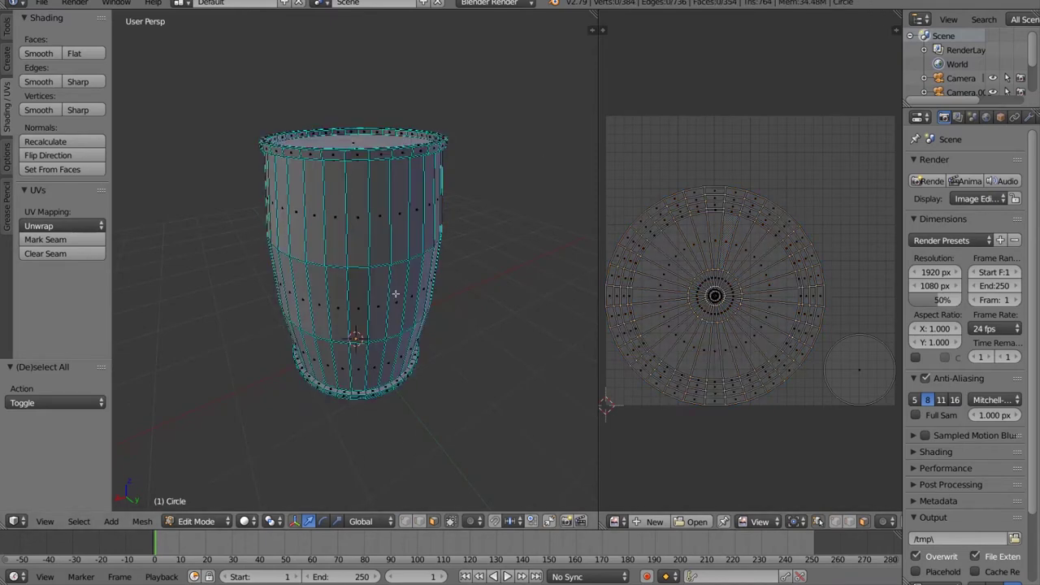
pyautogui.click(818, 522)
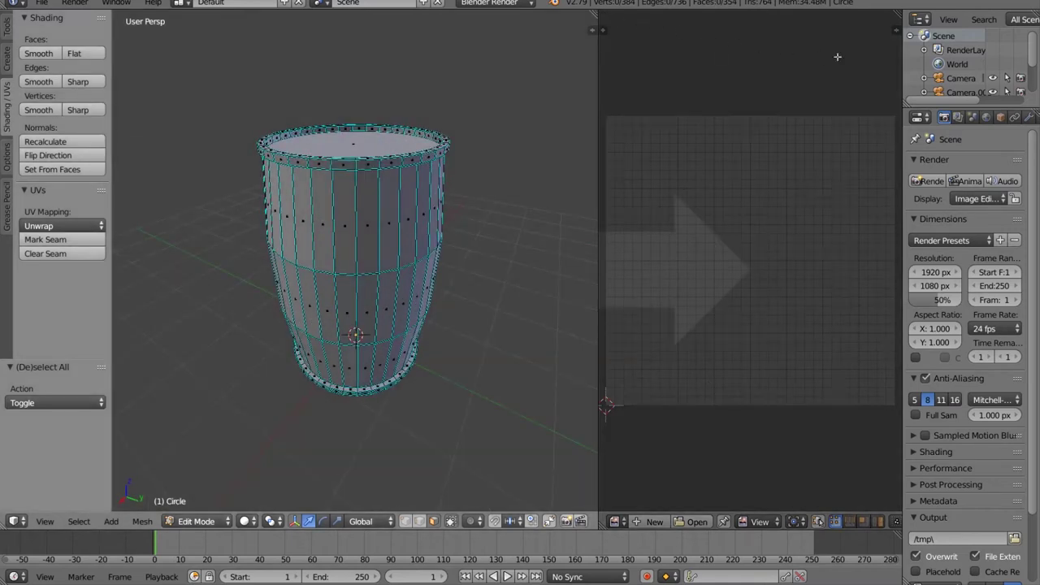
pyautogui.moveTo(838, 57); pyautogui.dragTo(824, 56)
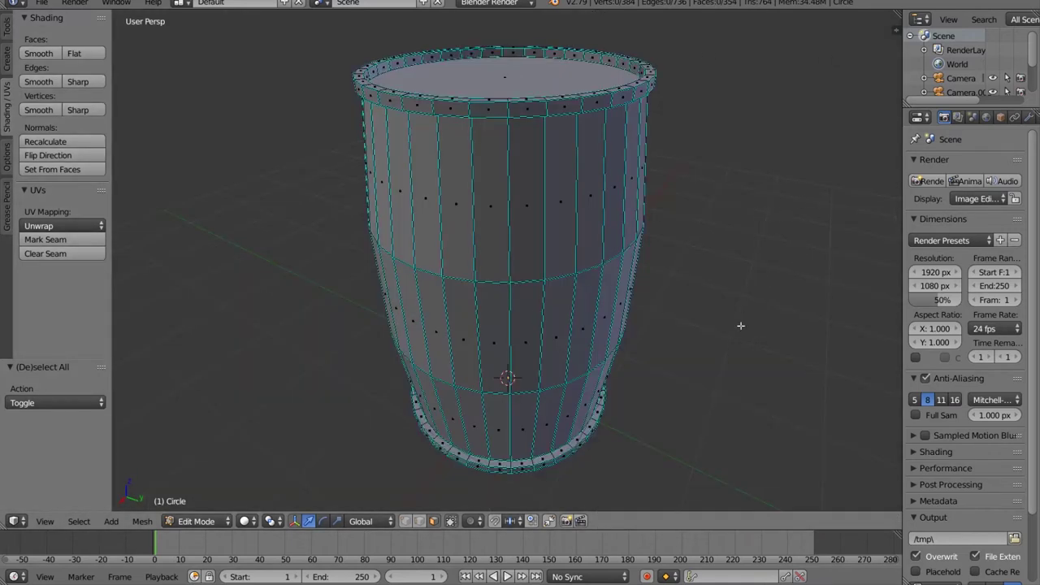
pyautogui.moveTo(721, 332); pyautogui.dragTo(457, 235, button='middle')
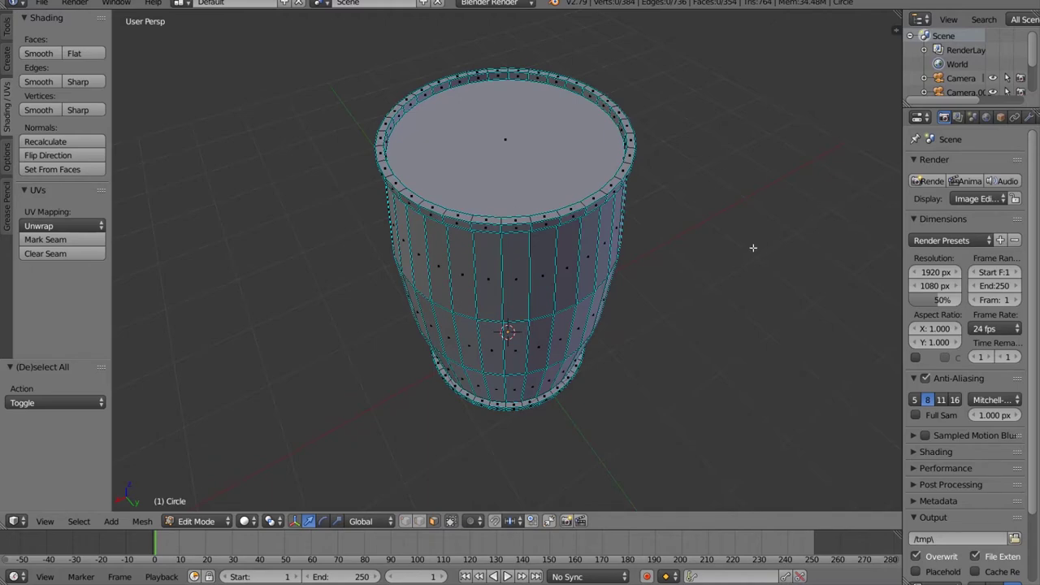
pyautogui.moveTo(753, 248); pyautogui.dragTo(658, 128, button='middle')
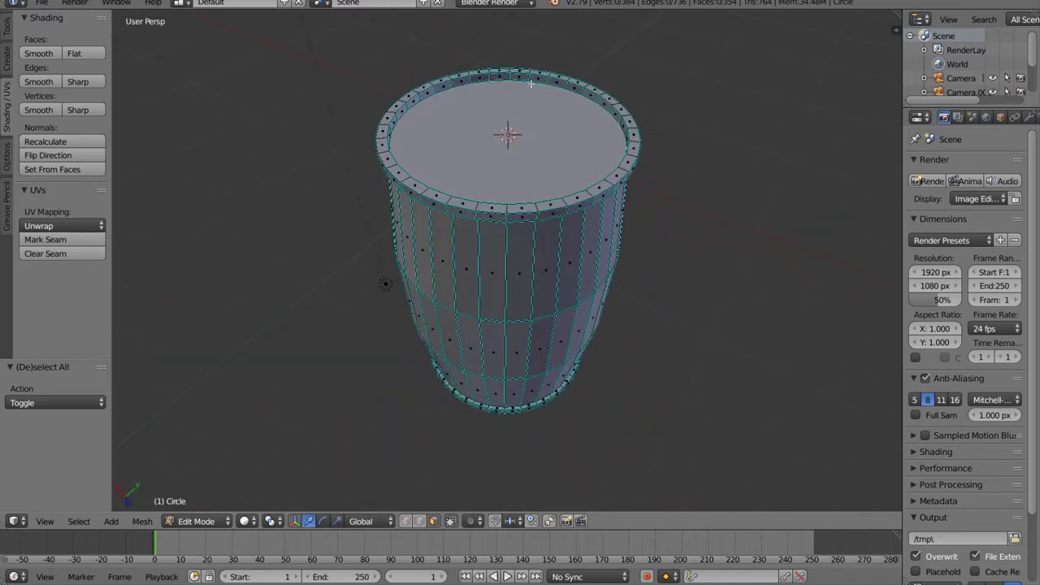
pyautogui.keyDown('alt'); pyautogui.rightClick(482, 78); pyautogui.keyUp('alt')
pyautogui.press('a')
pyautogui.moveTo(653, 80); pyautogui.dragTo(645, 99, button='middle')
pyautogui.keyDown('alt'); pyautogui.rightClick(479, 82); pyautogui.keyUp('alt')
pyautogui.press('a')
pyautogui.moveTo(634, 382); pyautogui.dragTo(685, 455, button='middle')
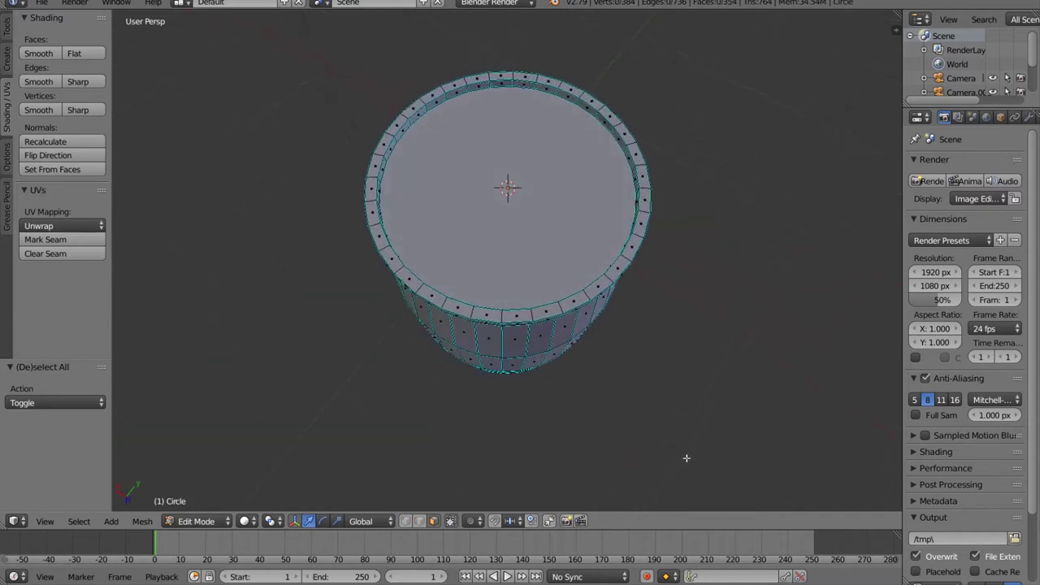
# Switch mesh selection to edge select through a temporary second 3D view and merge the two views back into one.
pyautogui.moveTo(896, 14); pyautogui.dragTo(382, 131)
pyautogui.click(802, 521)
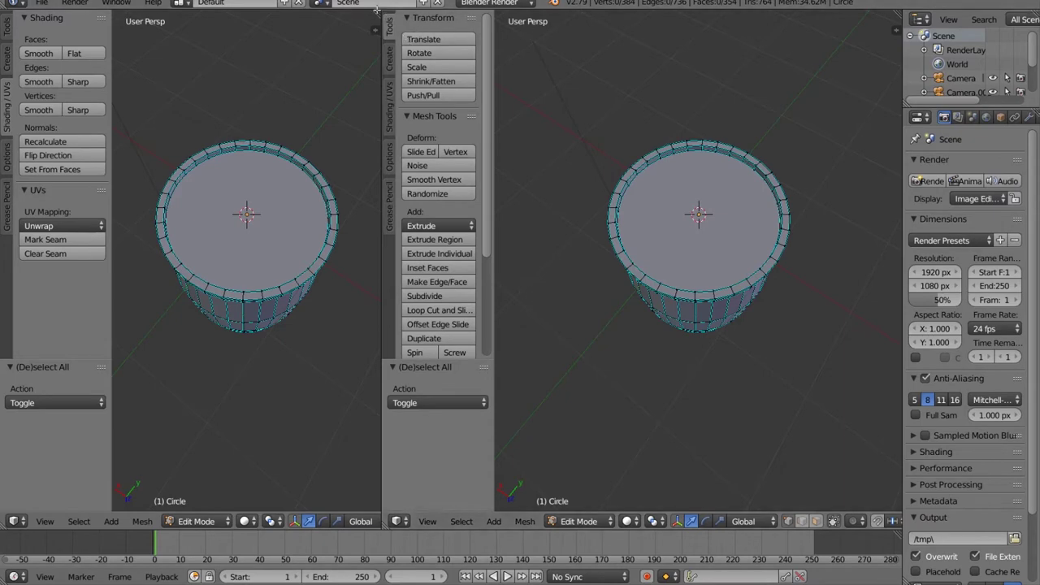
pyautogui.moveTo(377, 10); pyautogui.dragTo(651, 201)
# Mark the inner edge loop around the barrel's bottom lid as a seam and clear the selection.
pyautogui.moveTo(510, 237); pyautogui.dragTo(479, 81, button='middle')
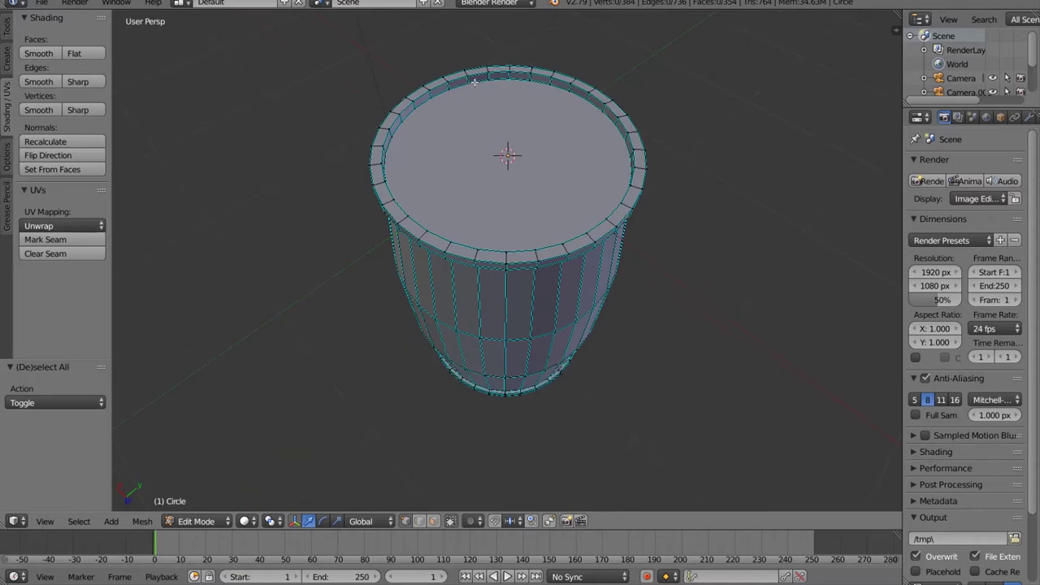
pyautogui.rightClick(475, 82)
pyautogui.click(63, 240)
pyautogui.press('a')
# Mark the edge loop where the bottom rim meets the barrel's body as a seam.
pyautogui.moveTo(751, 316); pyautogui.dragTo(642, 175, button='middle')
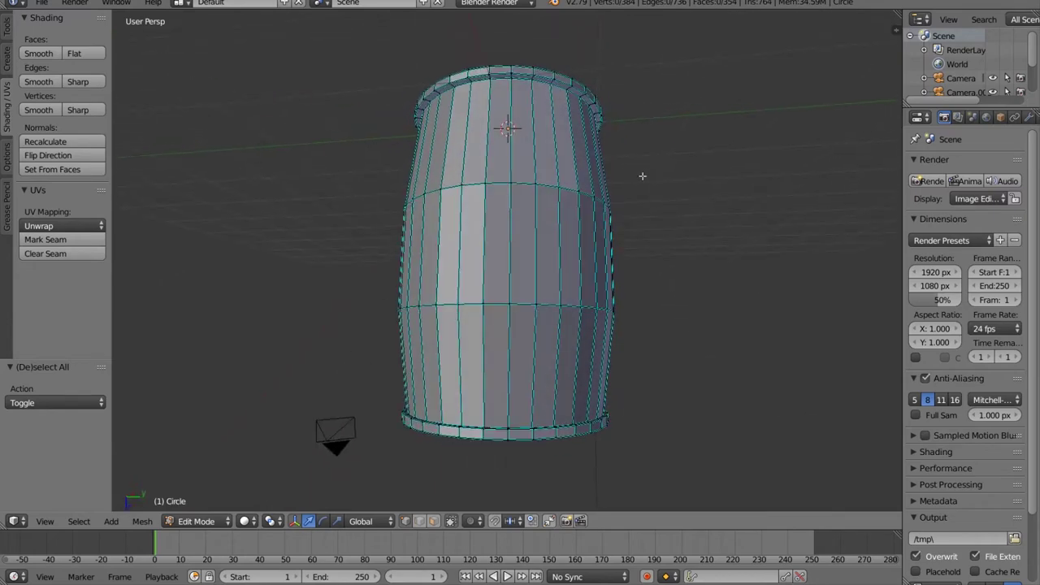
pyautogui.keyDown('alt'); pyautogui.rightClick(500, 77); pyautogui.keyUp('alt')
pyautogui.moveTo(541, 75); pyautogui.dragTo(760, 129, button='middle')
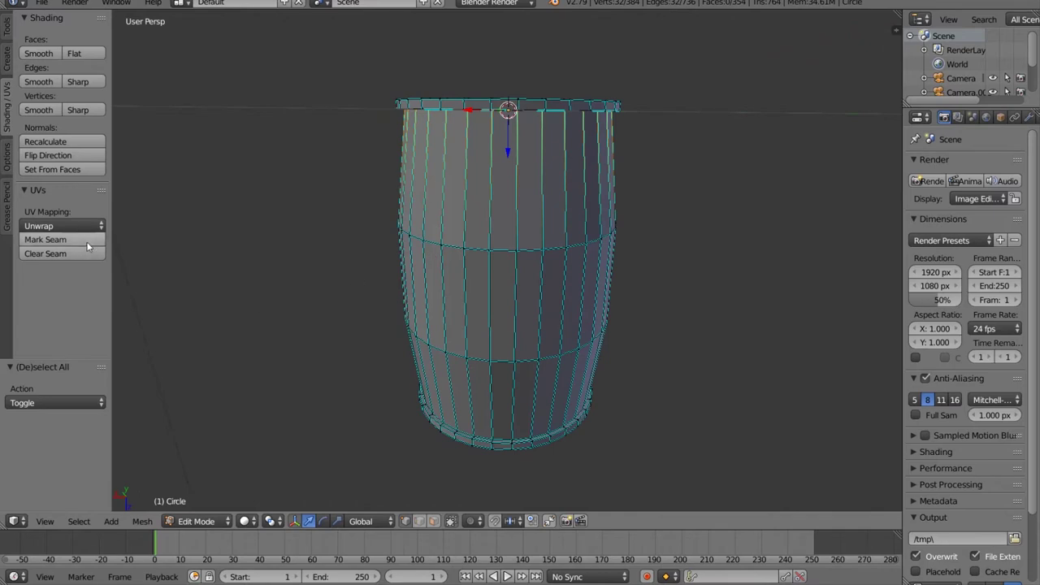
pyautogui.click(85, 241)
# Mark the edge loop where the top rim meets the barrel's body as a seam and deselect everything.
pyautogui.moveTo(541, 451); pyautogui.dragTo(530, 447, button='middle')
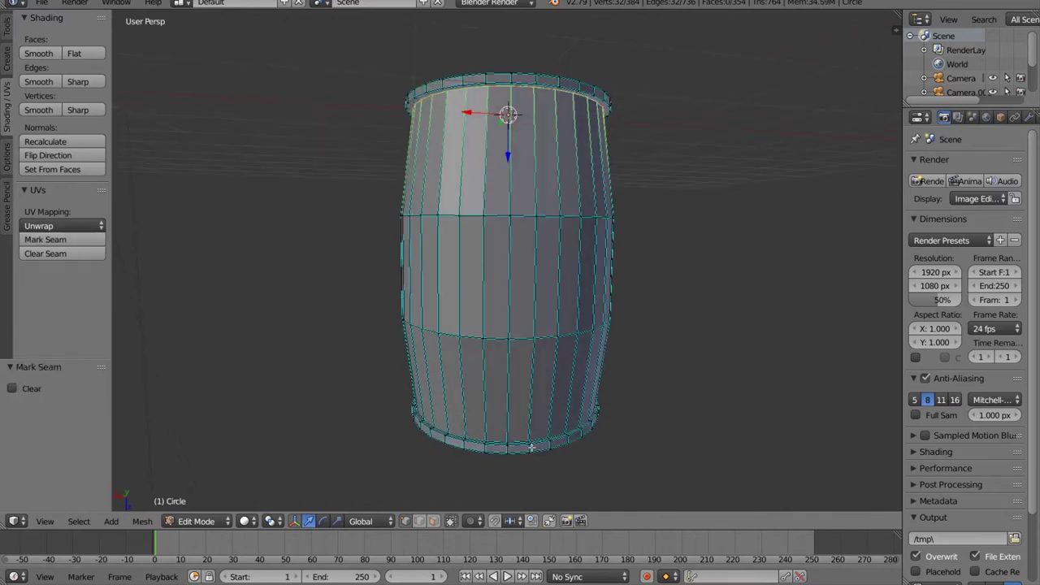
pyautogui.keyDown('alt'); pyautogui.rightClick(512, 443); pyautogui.keyUp('alt')
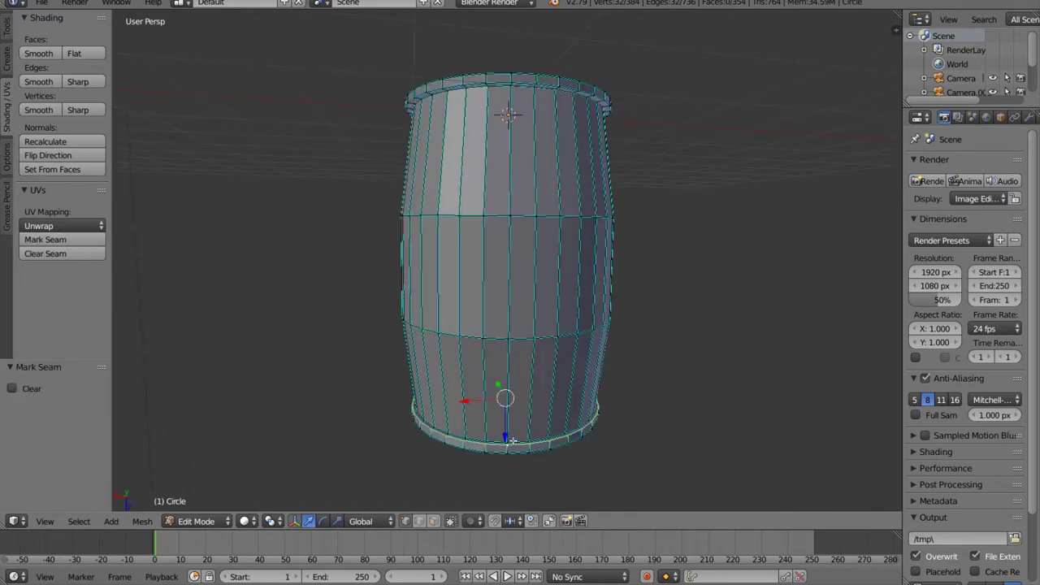
pyautogui.press('a')
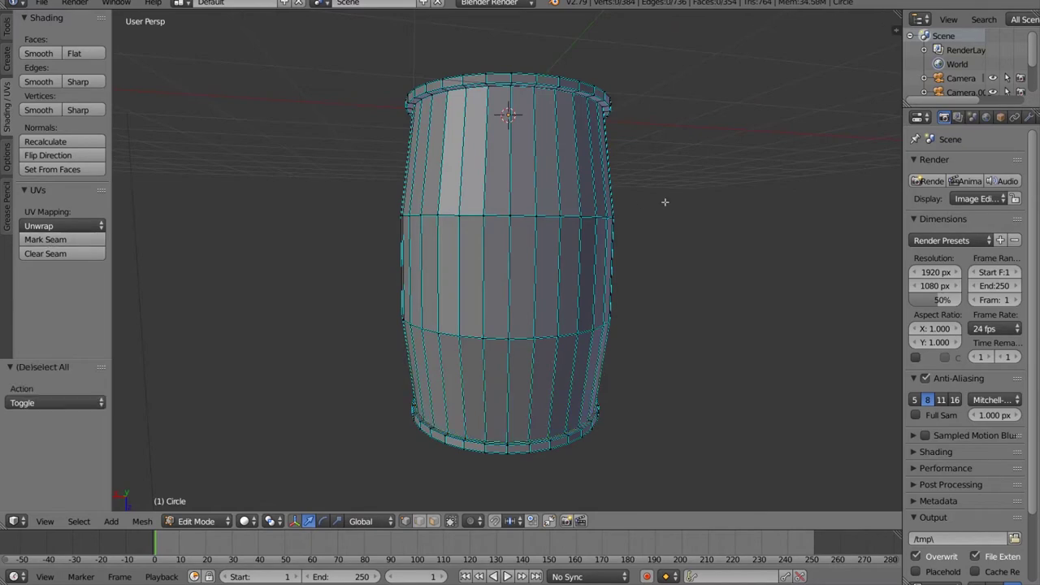
# Mark the central vertical edge line on the barrel's right-view side as a seam, running from rim to rim.
pyautogui.moveTo(674, 200); pyautogui.dragTo(656, 246, button='middle')
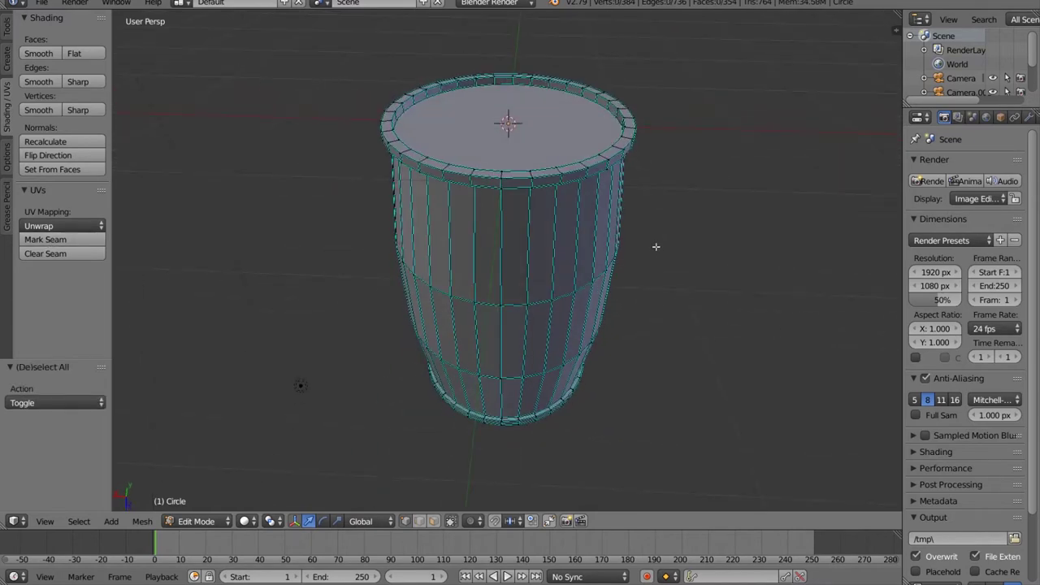
pyautogui.press('KP_7')
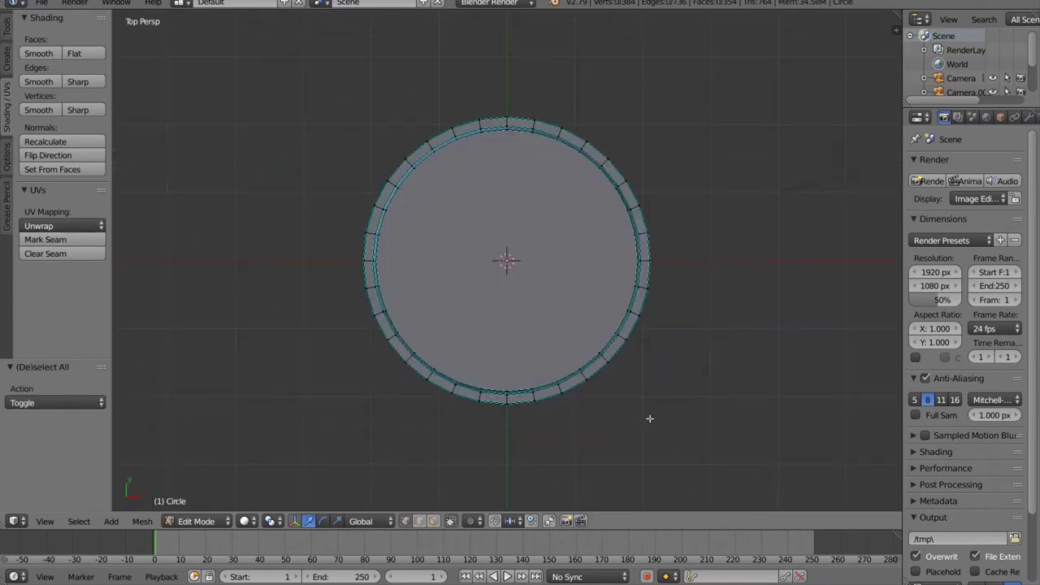
pyautogui.press('KP_3')
pyautogui.keyDown('alt'); pyautogui.rightClick(505, 135); pyautogui.keyUp('alt')
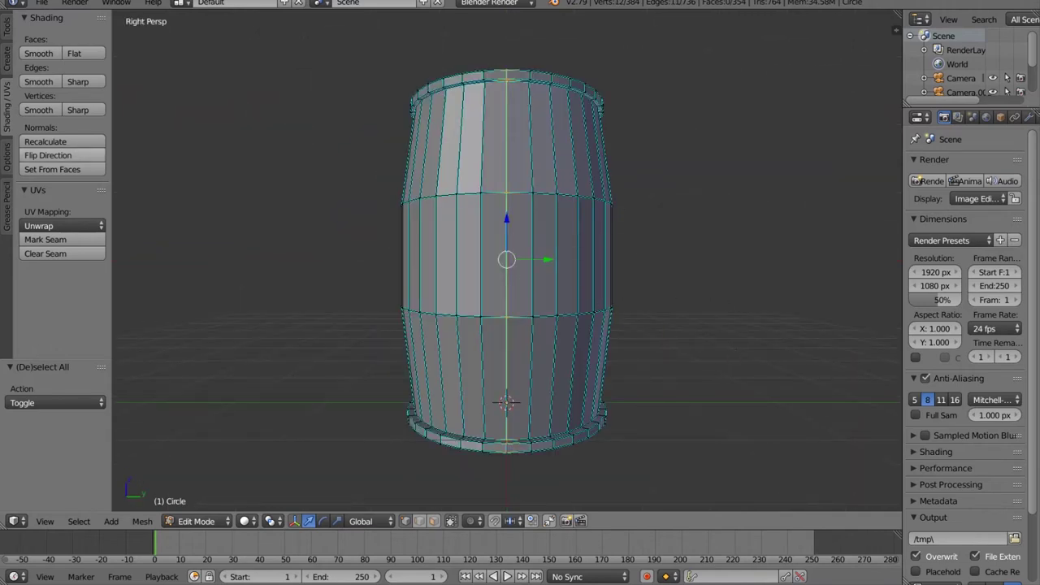
pyautogui.click(73, 239)
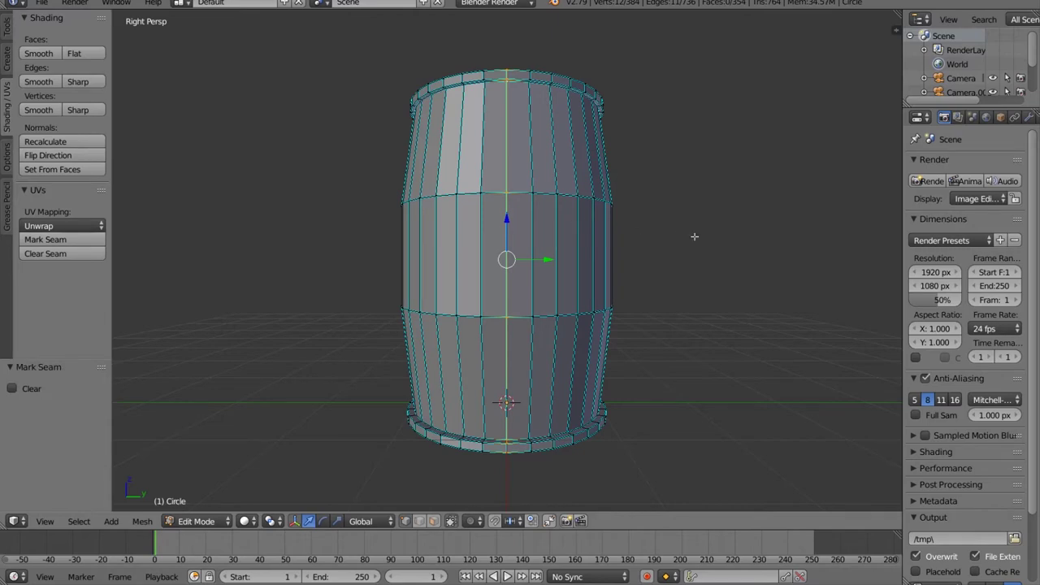
pyautogui.moveTo(694, 236); pyautogui.dragTo(684, 316, button='middle')
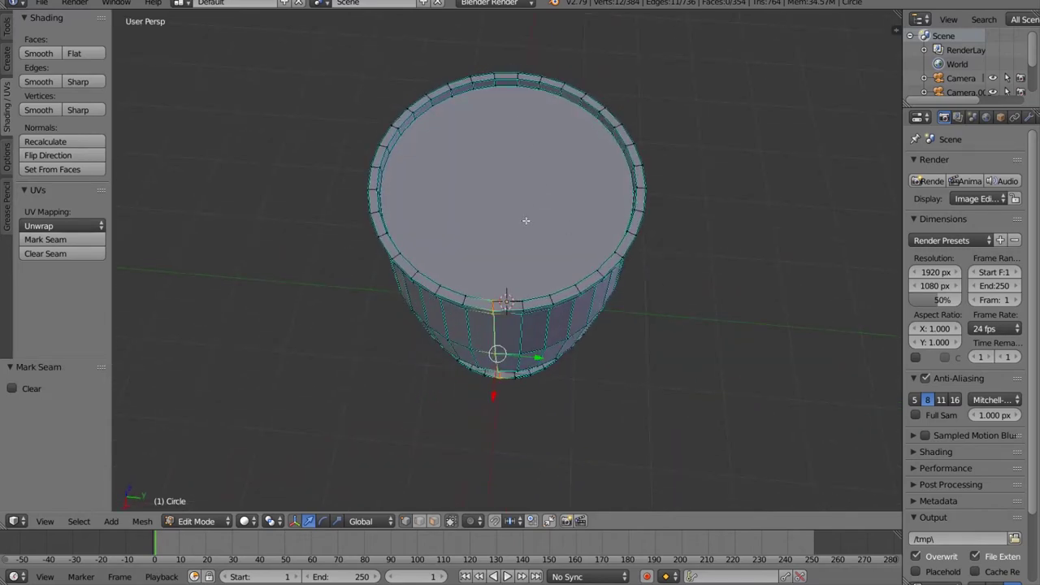
pyautogui.moveTo(523, 228); pyautogui.dragTo(525, 203, button='middle')
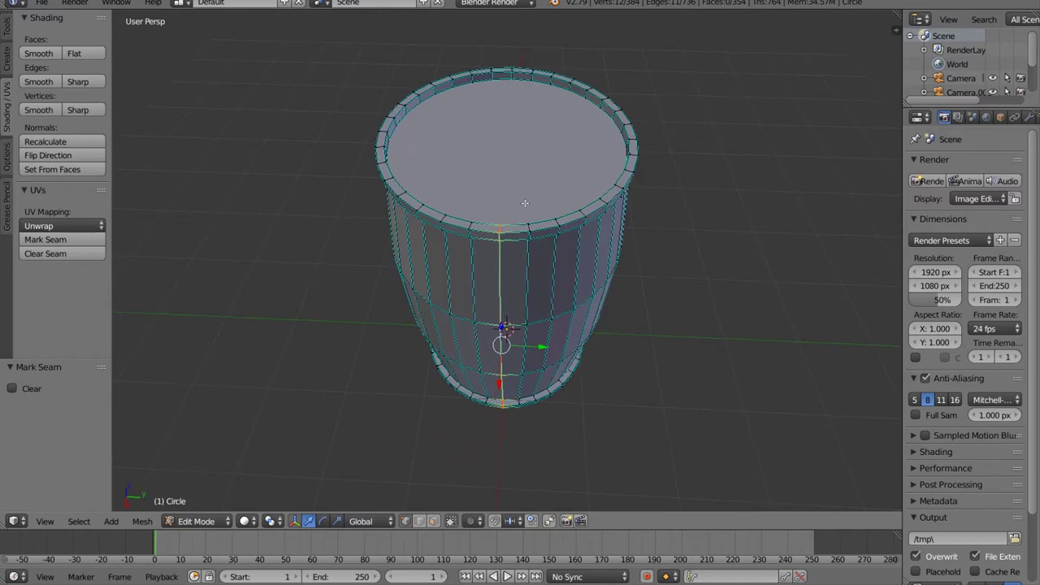
pyautogui.keyDown('alt'); pyautogui.rightClick(512, 71); pyautogui.keyUp('alt')
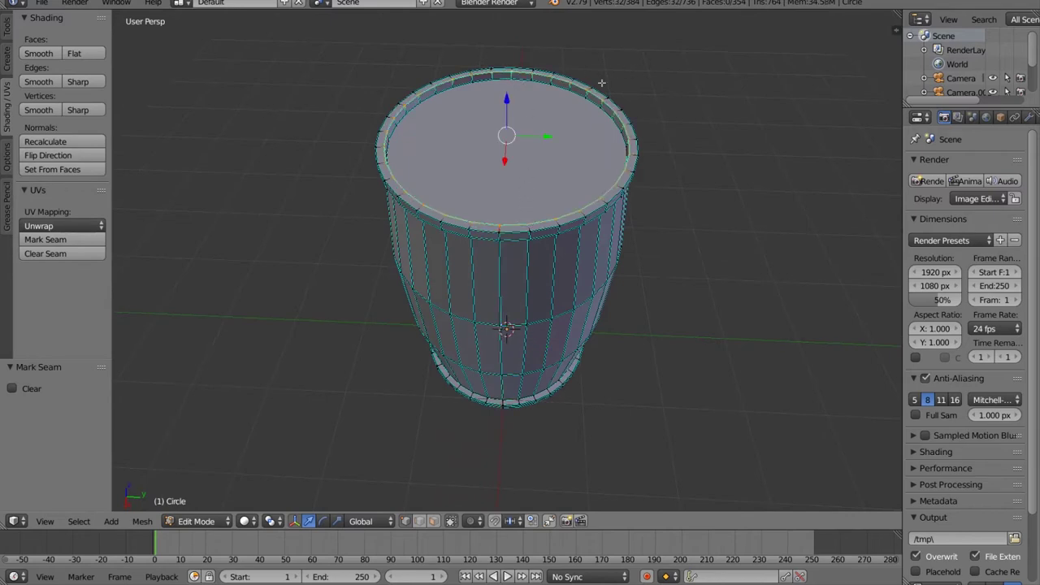
pyautogui.moveTo(602, 82); pyautogui.dragTo(551, 251, button='middle')
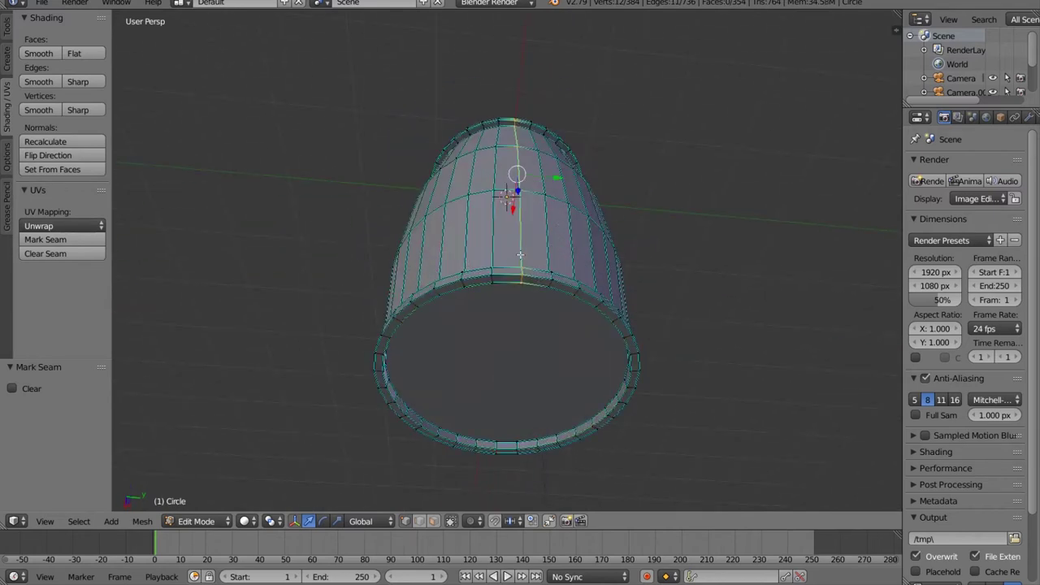
# Select the whole barrel mesh and split the 3D view to add a wide UV/Image Editor beside it.
pyautogui.press('a')
pyautogui.moveTo(773, 237); pyautogui.dragTo(766, 170, button='middle')
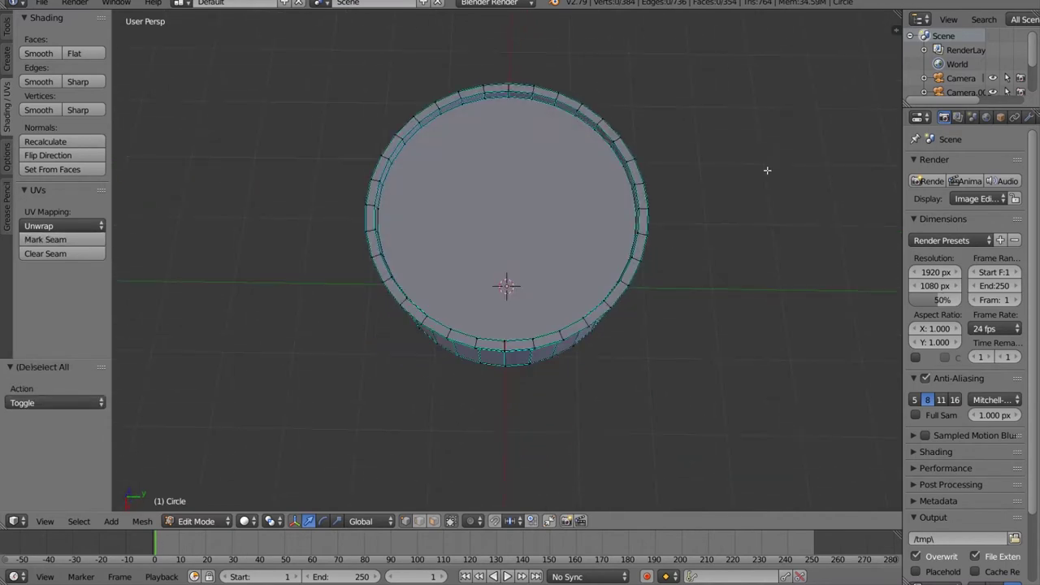
pyautogui.press('a')
pyautogui.moveTo(896, 15); pyautogui.dragTo(284, 49)
pyautogui.scroll(-1, 366, 216)
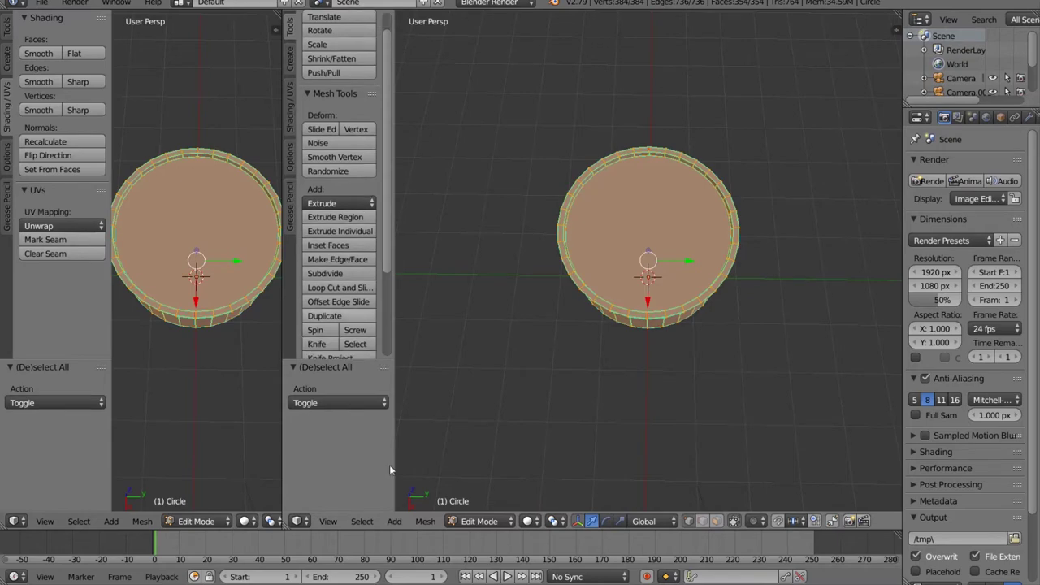
pyautogui.click(297, 521)
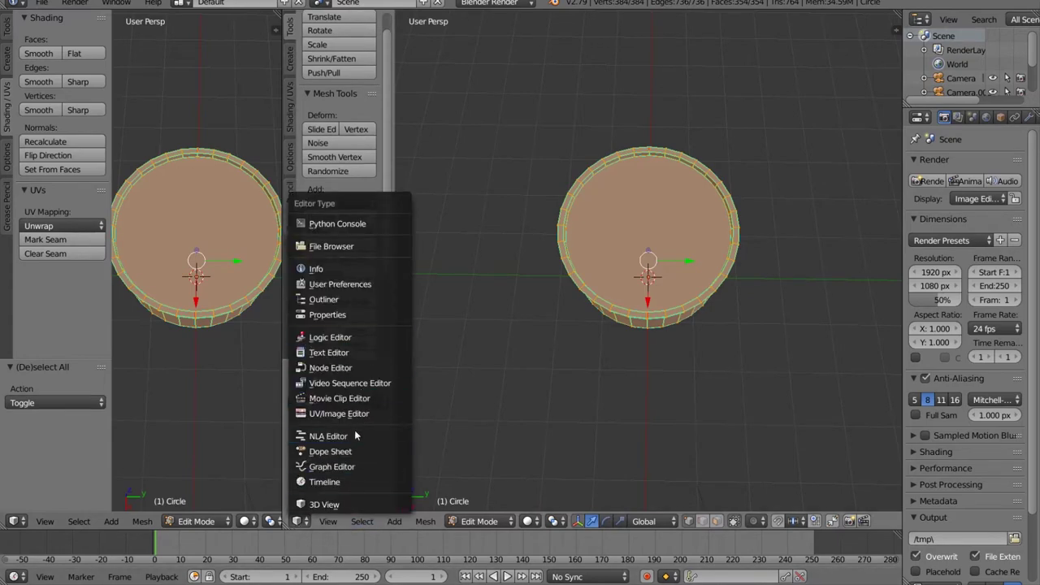
pyautogui.click(337, 412)
pyautogui.scroll(4, 693, 300)
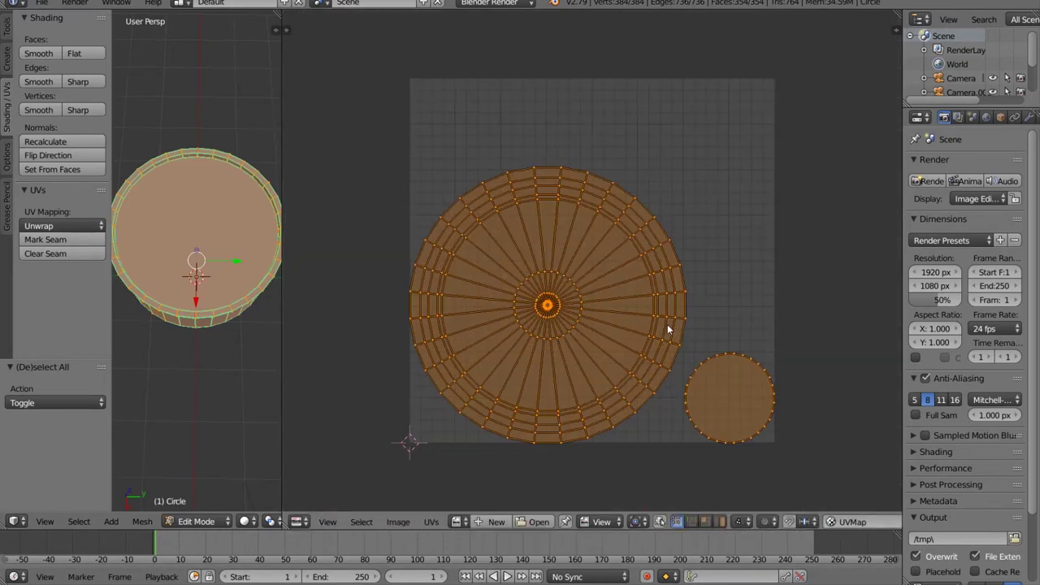
# Unwrap the whole barrel mesh along its marked seams and deselect all its UVs.
pyautogui.click(62, 226)
pyautogui.click(56, 243)
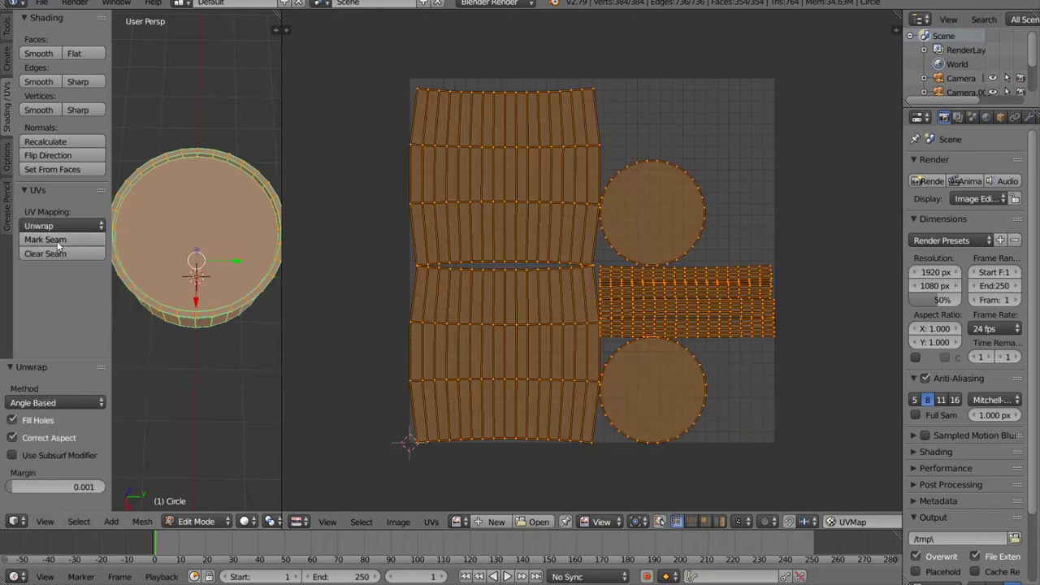
pyautogui.press('a')
pyautogui.press('a')
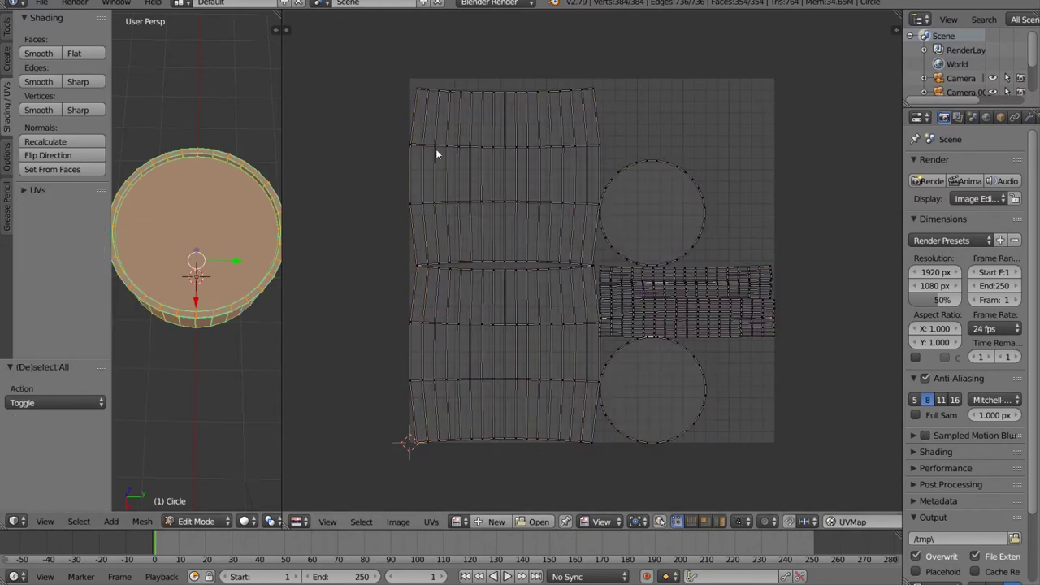
# Synchronize UV and mesh selection, clear the selection, and switch to face select.
pyautogui.click(659, 521)
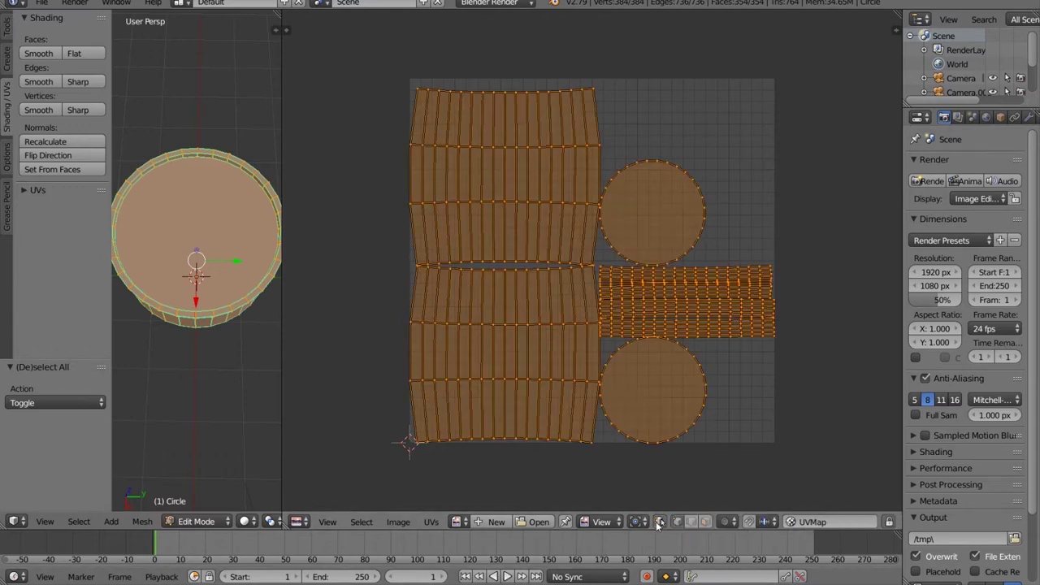
pyautogui.press('a')
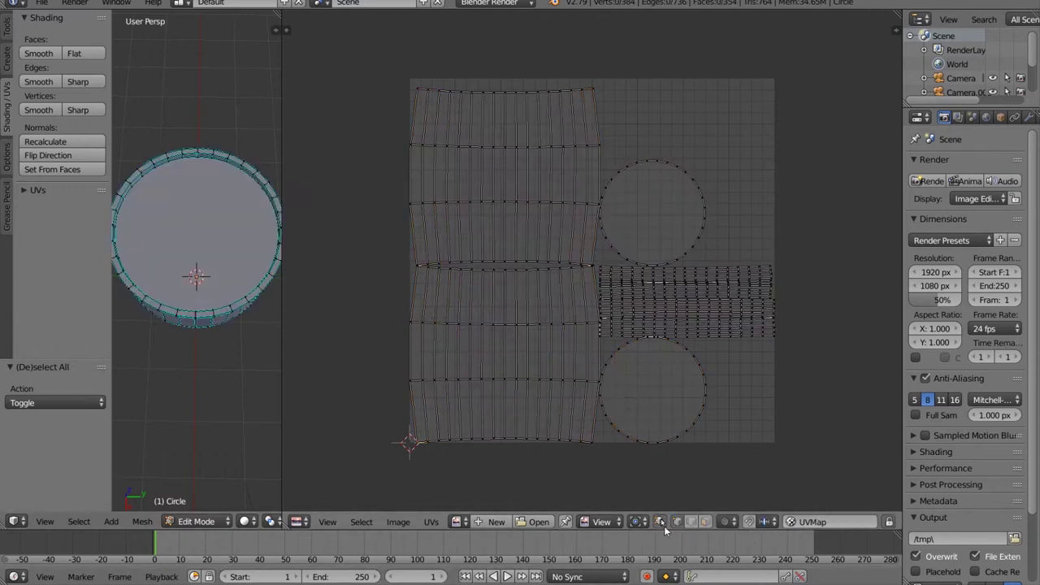
pyautogui.click(705, 522)
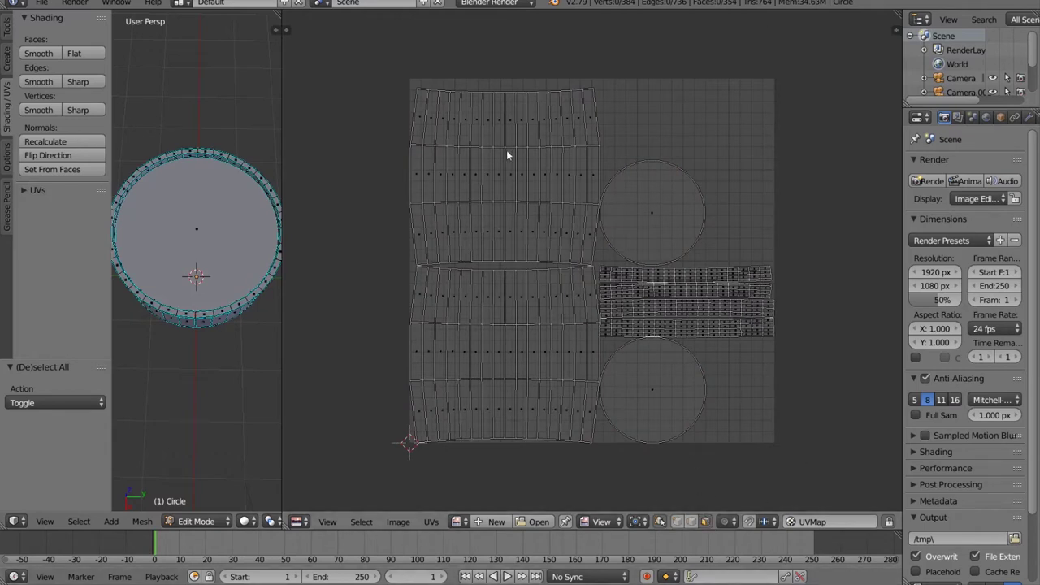
# Move the top lid's circular UV island outside the UV square, beyond its upper-right corner.
pyautogui.rightClick(649, 202)
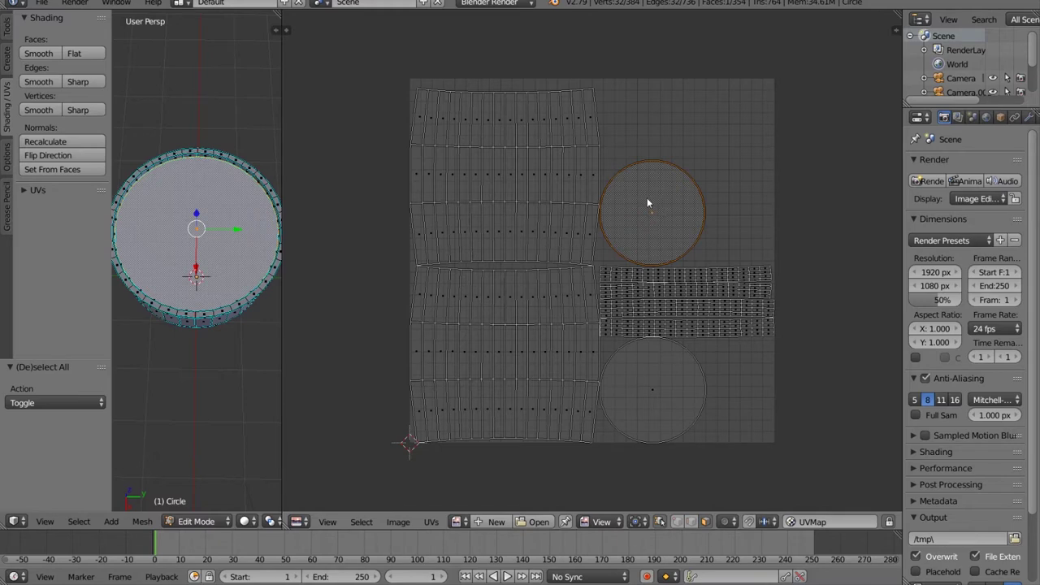
pyautogui.press('g')
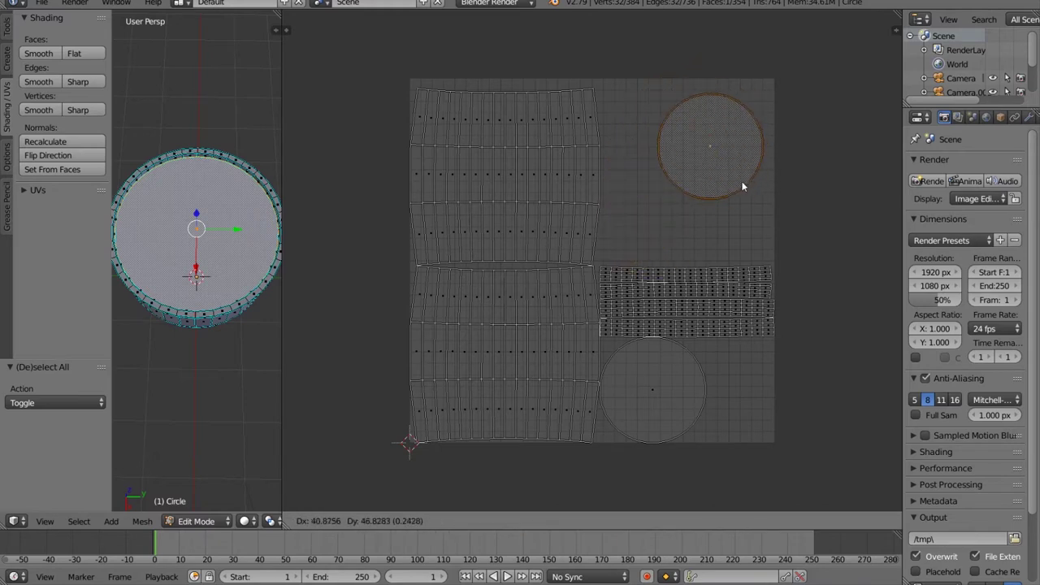
pyautogui.click(747, 175)
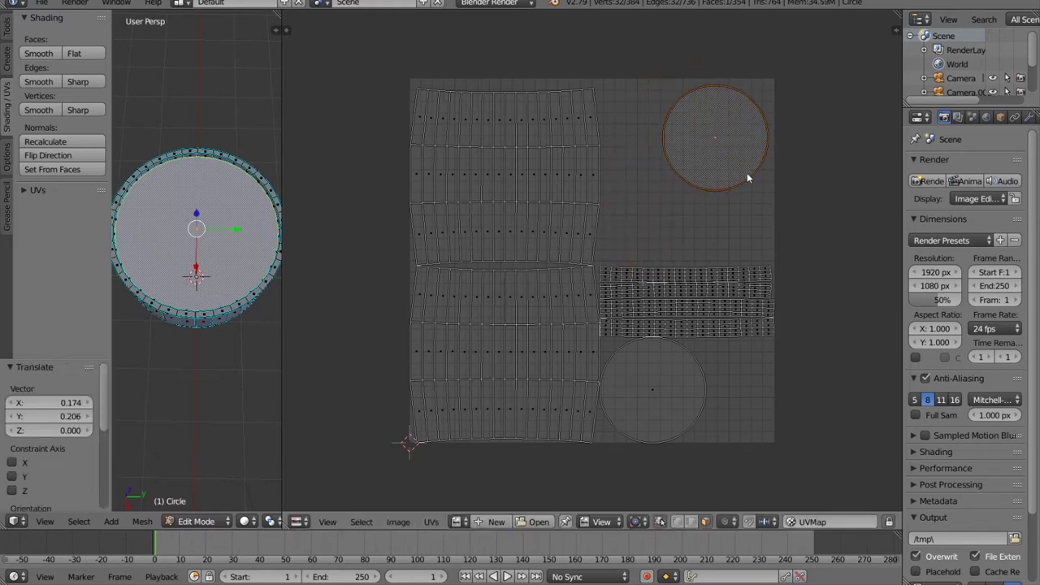
pyautogui.press('g')
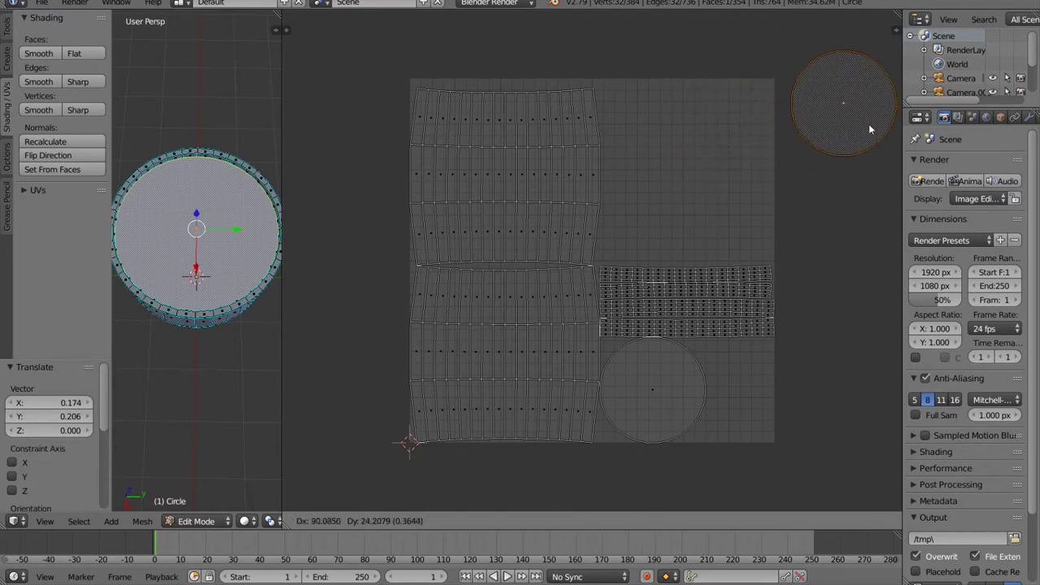
pyautogui.click(864, 122)
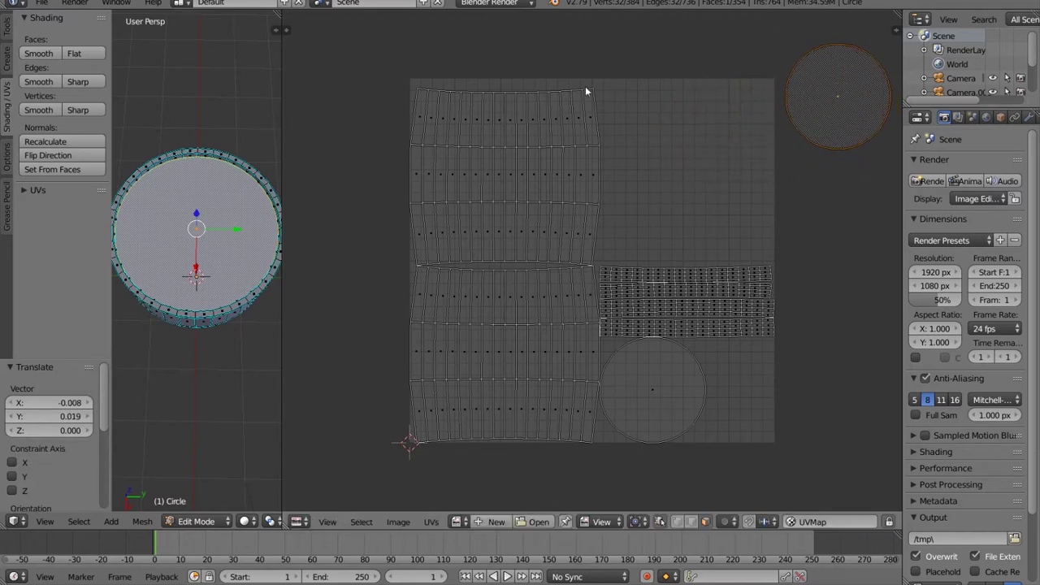
# Move the second circular lid UV island outside the UV square, directly below the first lid island.
pyautogui.rightClick(675, 408)
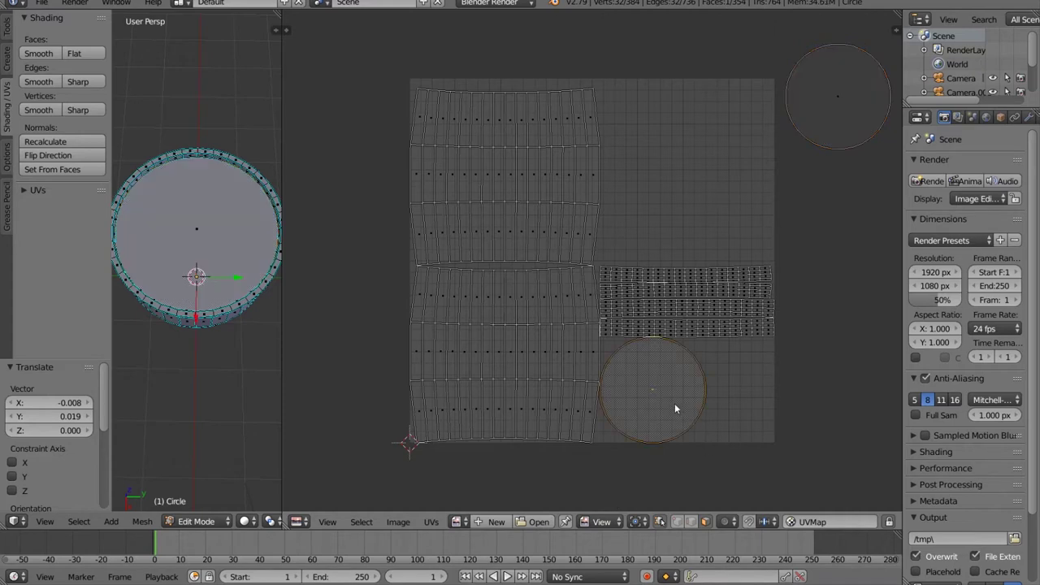
pyautogui.press('g')
pyautogui.click(866, 226)
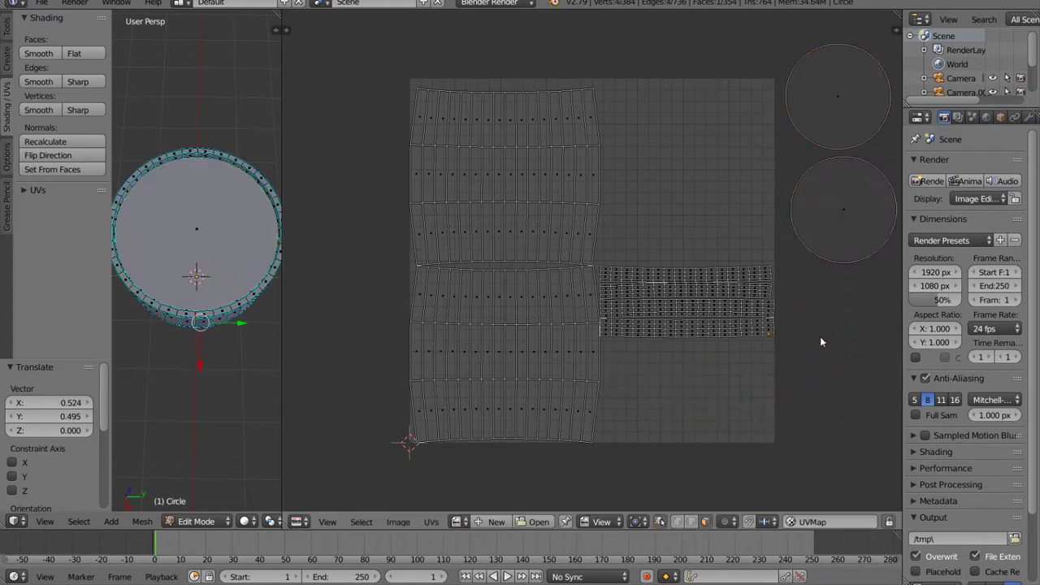
# Select the uppermost narrow rim strip in the UV layout and move it below the UV square.
pyautogui.rightClick(704, 279)
pyautogui.keyDown('alt'); pyautogui.rightClick(704, 279); pyautogui.keyUp('alt')
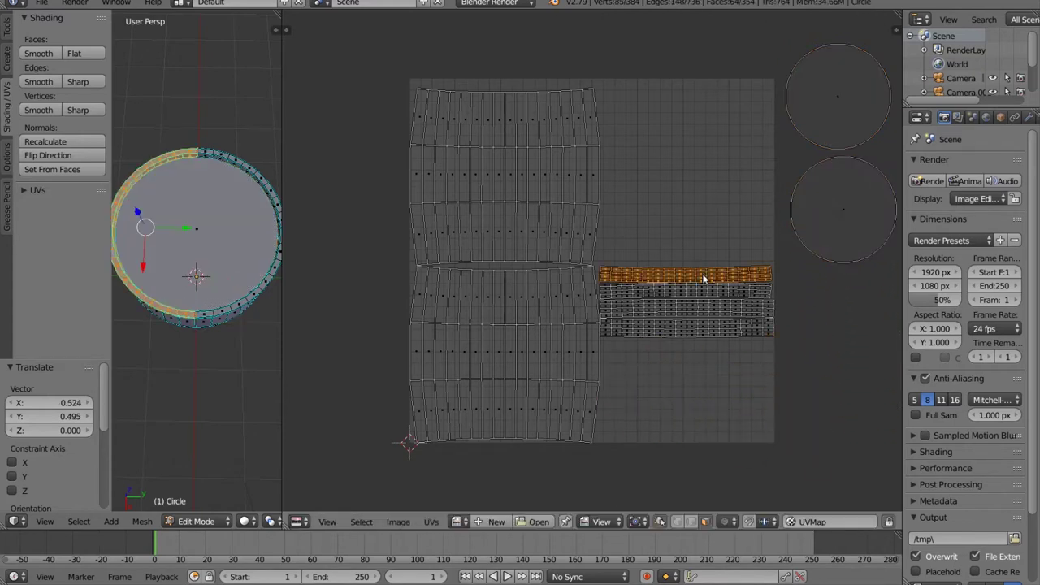
pyautogui.press('g')
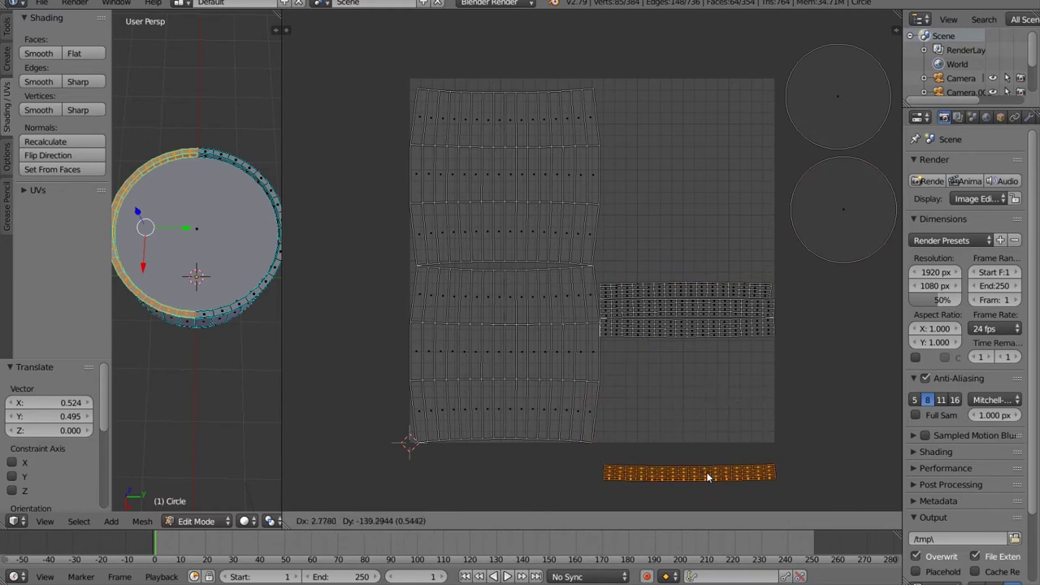
pyautogui.click(706, 472)
# Move the next rim strip island just above the one already placed below the UV square, and clear the selection.
pyautogui.rightClick(685, 290)
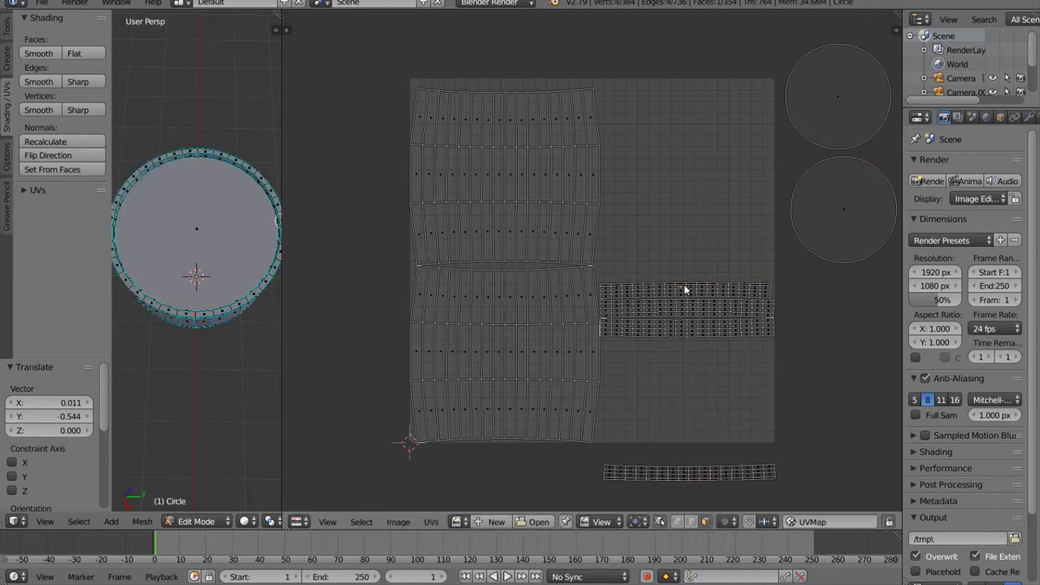
pyautogui.keyDown('alt'); pyautogui.rightClick(685, 286); pyautogui.keyUp('alt')
pyautogui.press('g')
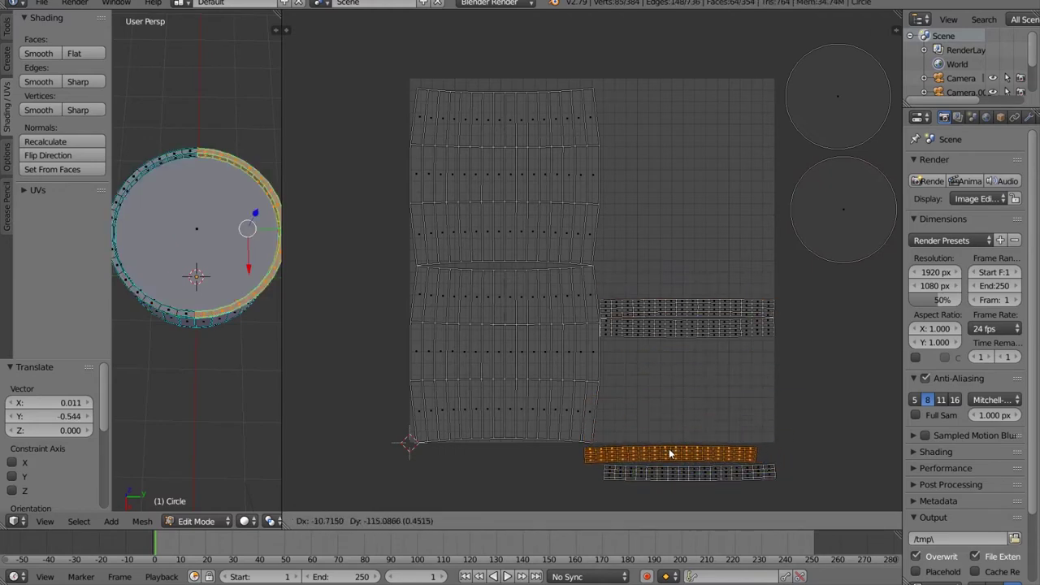
pyautogui.click(682, 452)
pyautogui.press('a')
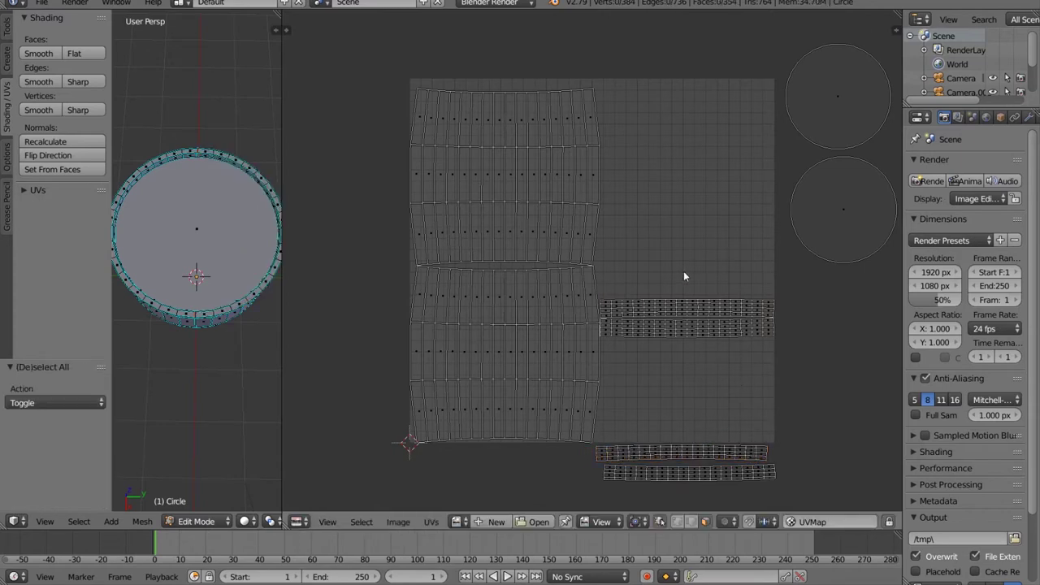
# Select the ring of upward-facing faces on the barrel's top rim in the 3D view.
pyautogui.rightClick(687, 305)
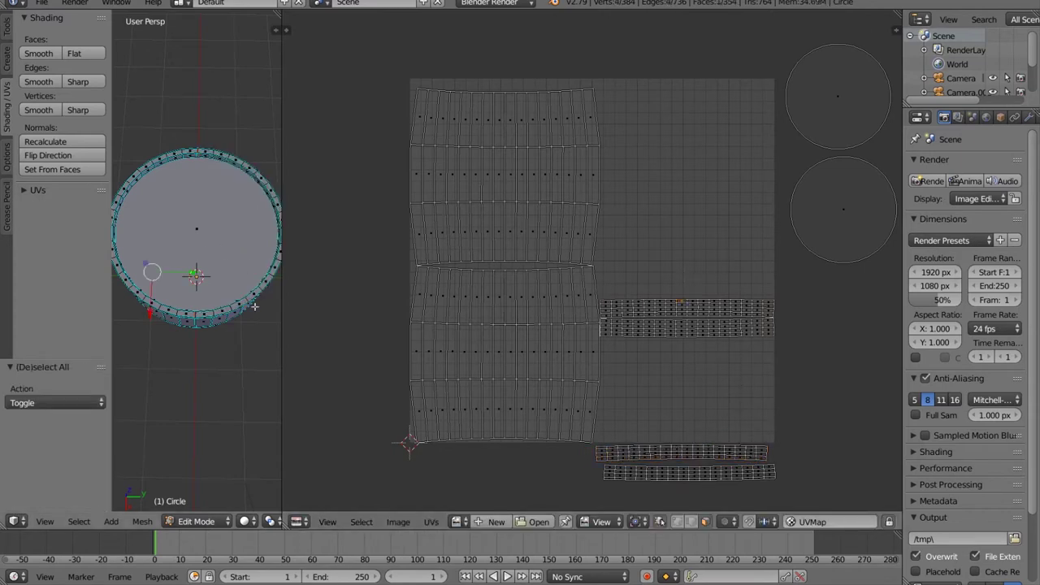
pyautogui.moveTo(221, 361); pyautogui.dragTo(225, 328, button='middle')
pyautogui.scroll(2, 260, 250)
pyautogui.scroll(1, 260, 250)
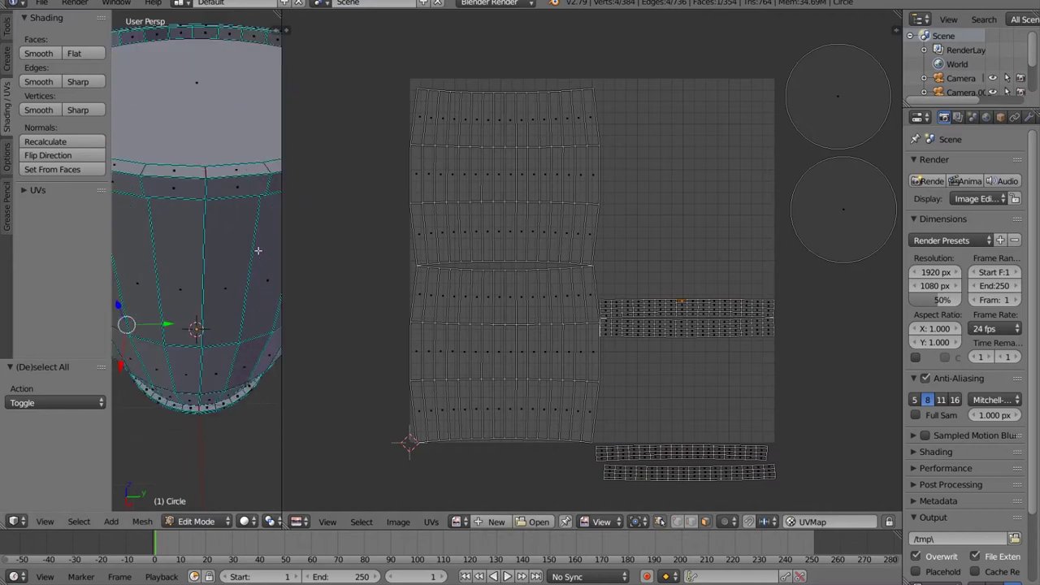
pyautogui.moveTo(249, 227); pyautogui.dragTo(214, 330, button='middle')
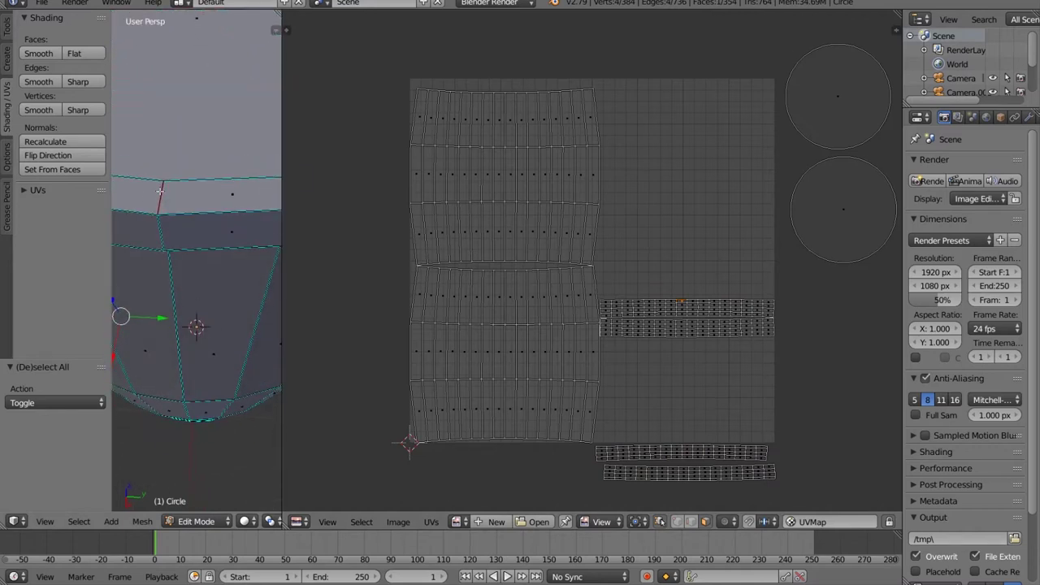
pyautogui.keyDown('alt'); pyautogui.rightClick(163, 192); pyautogui.keyUp('alt')
pyautogui.scroll(-4, 215, 221)
pyautogui.scroll(2, 215, 221)
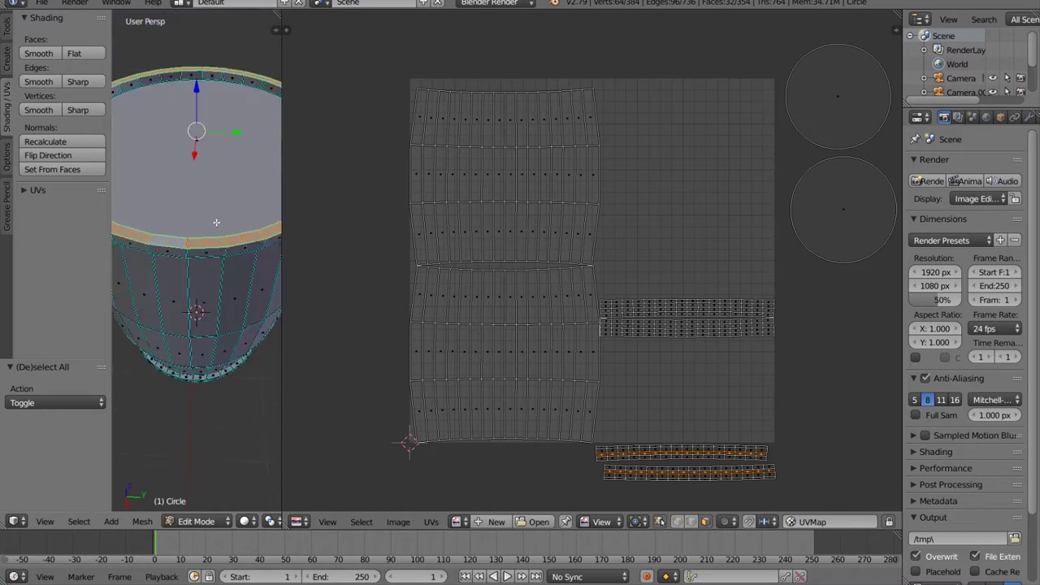
pyautogui.press('a')
pyautogui.scroll(1, 215, 221)
pyautogui.keyDown('alt'); pyautogui.rightClick(181, 228); pyautogui.keyUp('alt')
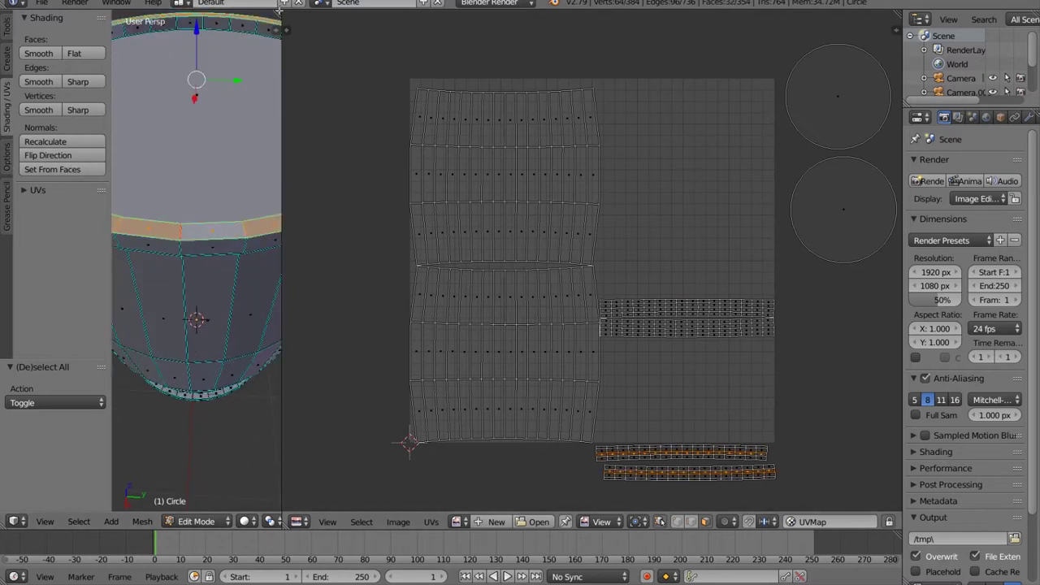
# Merge the UV editor area back into the 3D view and clear the seams on the selected top rim faces.
pyautogui.moveTo(279, 15); pyautogui.dragTo(817, 93)
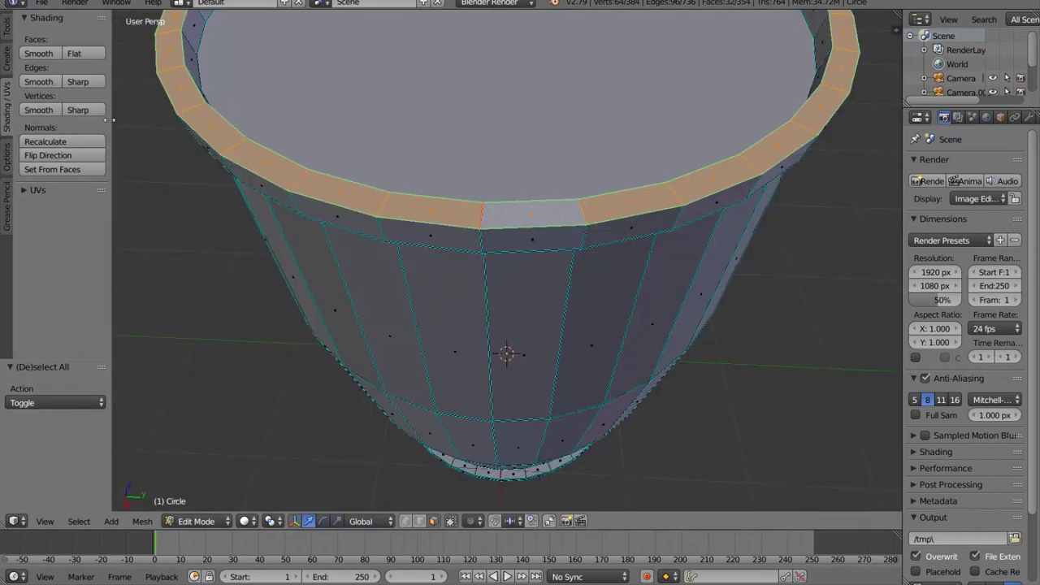
pyautogui.click(34, 190)
pyautogui.click(70, 256)
pyautogui.press('a')
# Clear the seams on the ring of downward-facing faces of the barrel's bottom rim and deselect everything.
pyautogui.moveTo(755, 217); pyautogui.dragTo(520, 276, button='middle')
pyautogui.scroll(-4, 584, 263)
pyautogui.scroll(2, 584, 264)
pyautogui.moveTo(592, 263); pyautogui.dragTo(244, 28, button='middle')
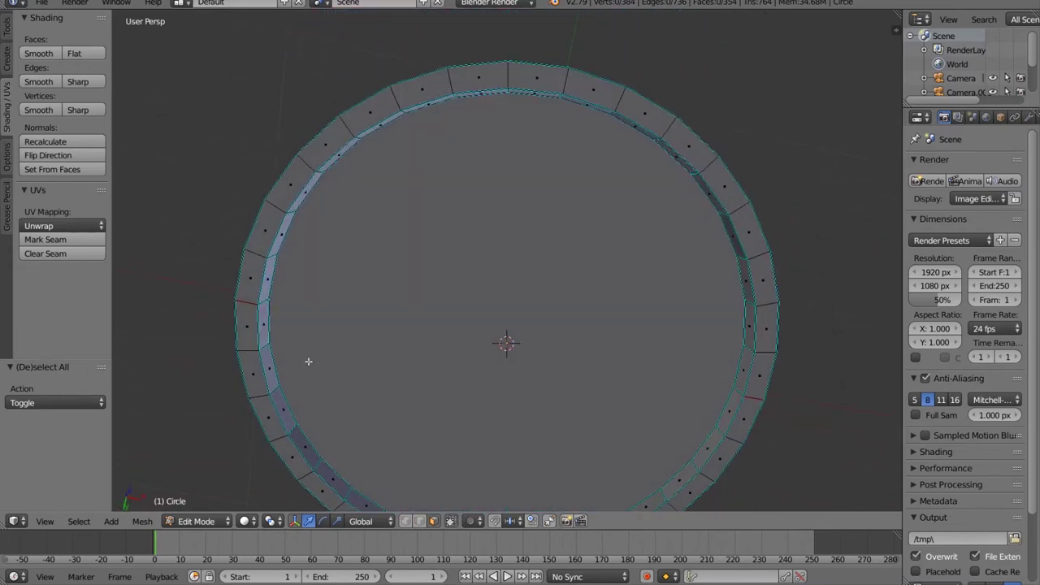
pyautogui.keyDown('alt'); pyautogui.rightClick(248, 303); pyautogui.keyUp('alt')
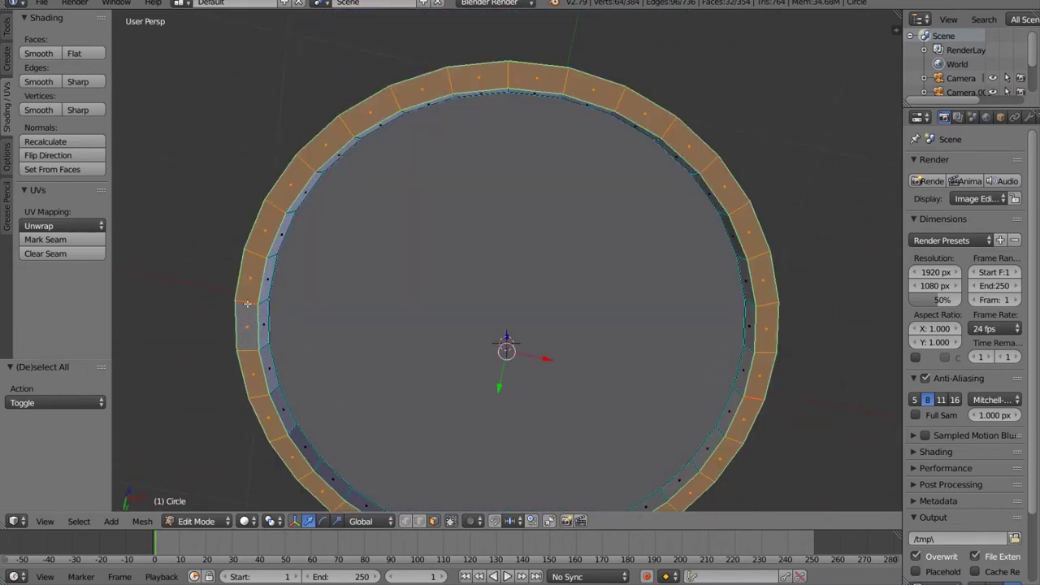
pyautogui.click(45, 239)
pyautogui.moveTo(398, 291); pyautogui.dragTo(299, 357, button='middle')
pyautogui.press('a')
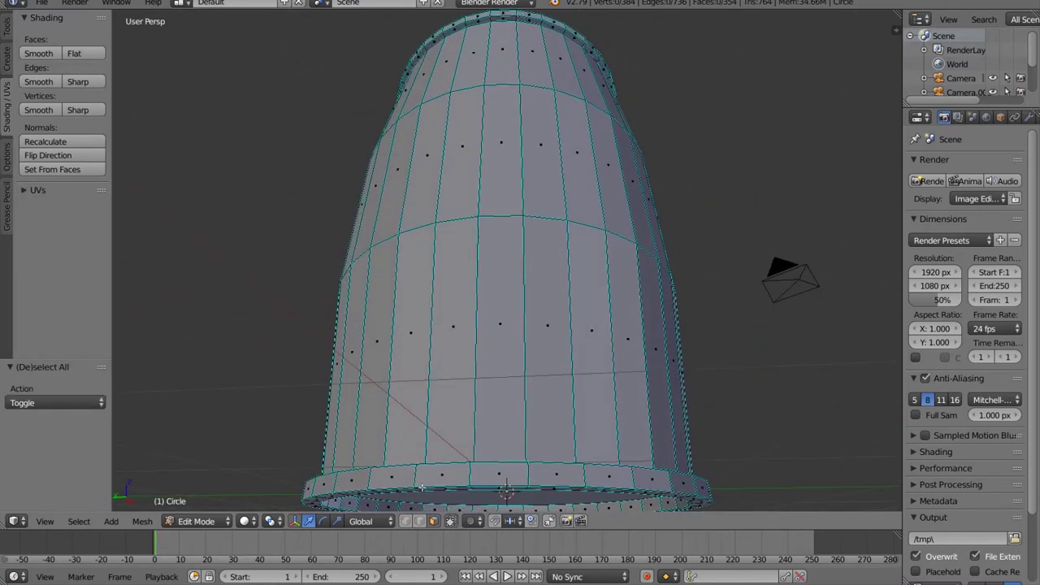
# Clear the seams on the outer face bands of the bottom and top rims, and clear the selection.
pyautogui.keyDown('alt'); pyautogui.rightClick(419, 474); pyautogui.keyUp('alt')
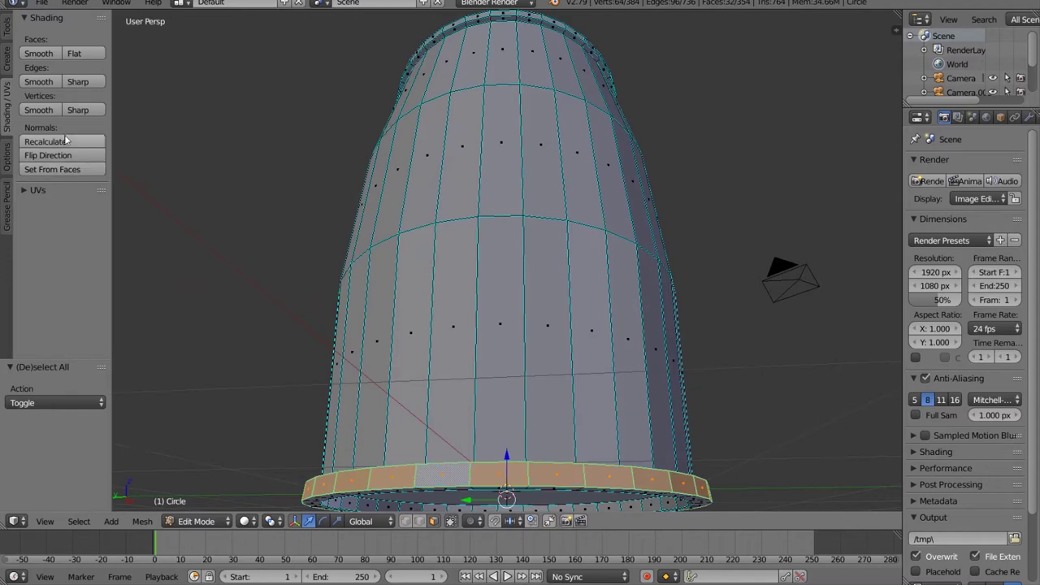
pyautogui.click(36, 189)
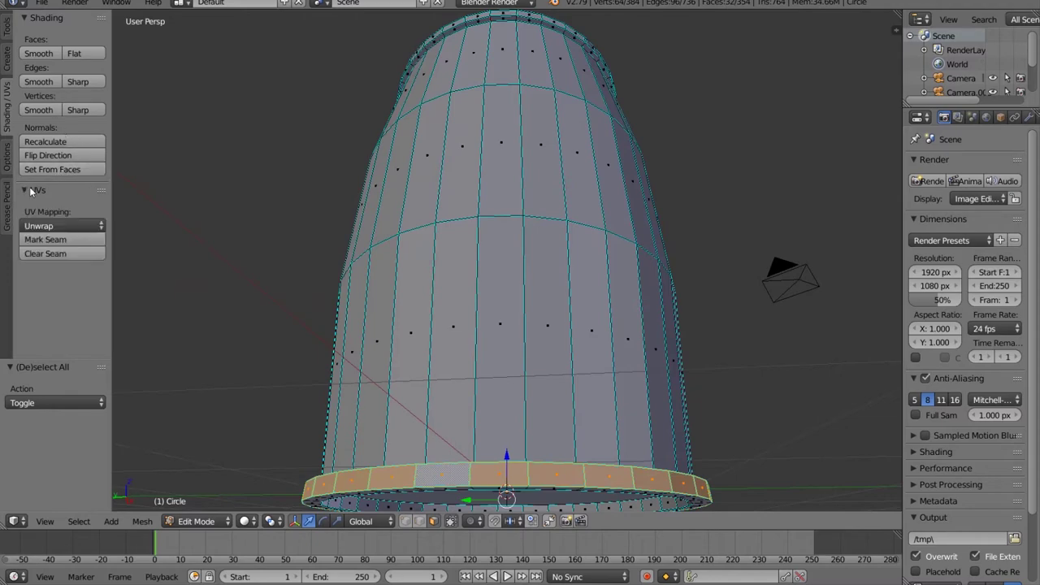
pyautogui.click(57, 253)
pyautogui.moveTo(200, 179); pyautogui.dragTo(205, 282, button='middle')
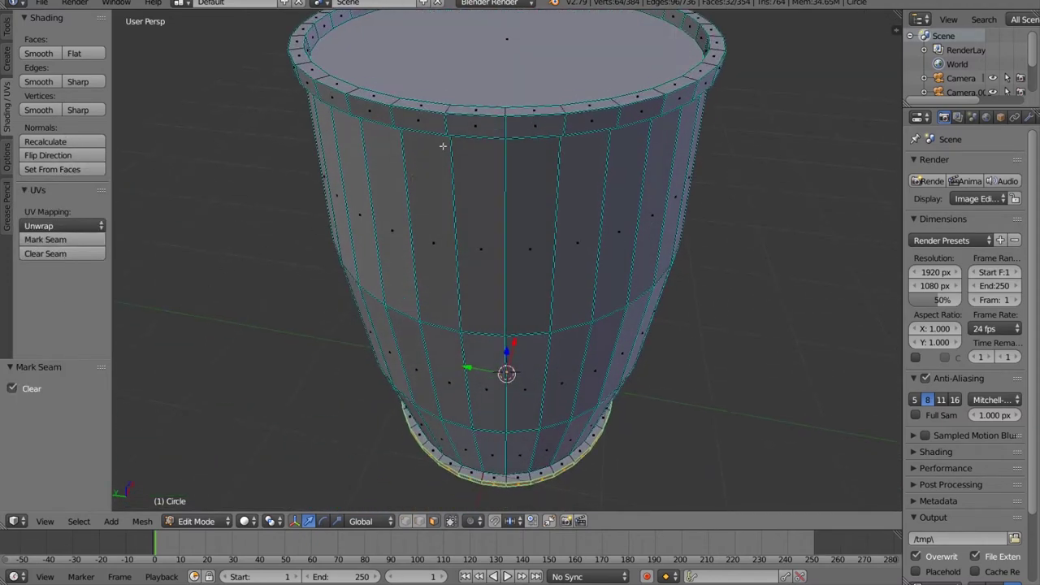
pyautogui.keyDown('alt'); pyautogui.rightClick(452, 121); pyautogui.keyUp('alt')
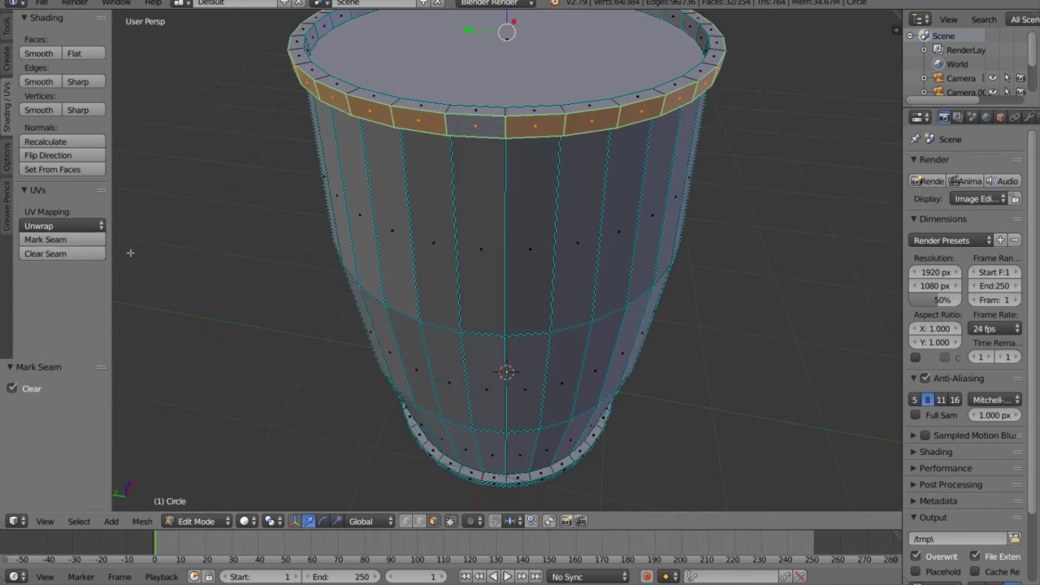
pyautogui.press('a')
pyautogui.moveTo(244, 293); pyautogui.dragTo(322, 208, button='middle')
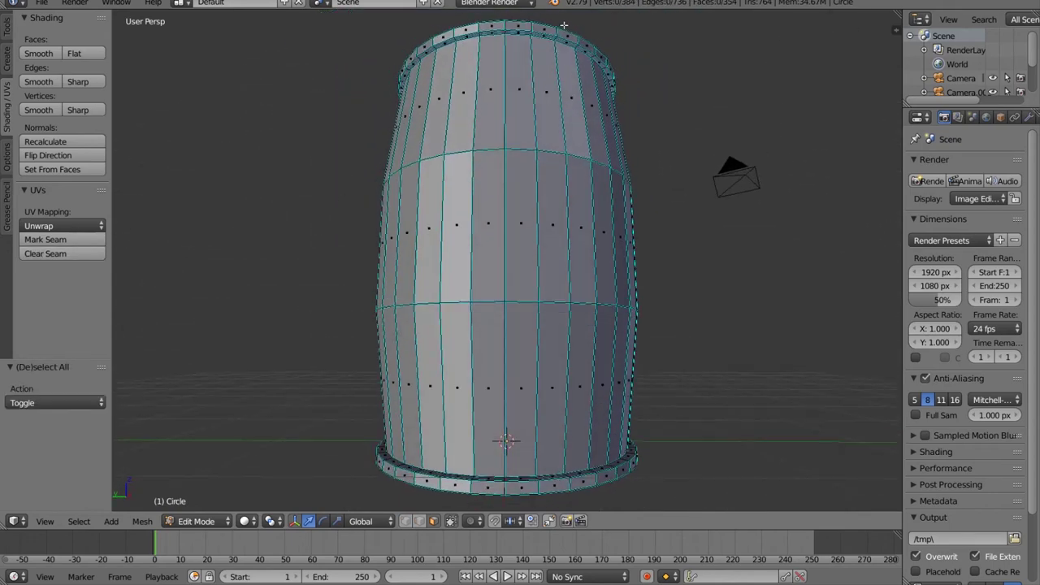
pyautogui.keyDown('alt'); pyautogui.rightClick(508, 31); pyautogui.keyUp('alt')
pyautogui.press('a')
pyautogui.moveTo(704, 132); pyautogui.dragTo(404, 133, button='middle')
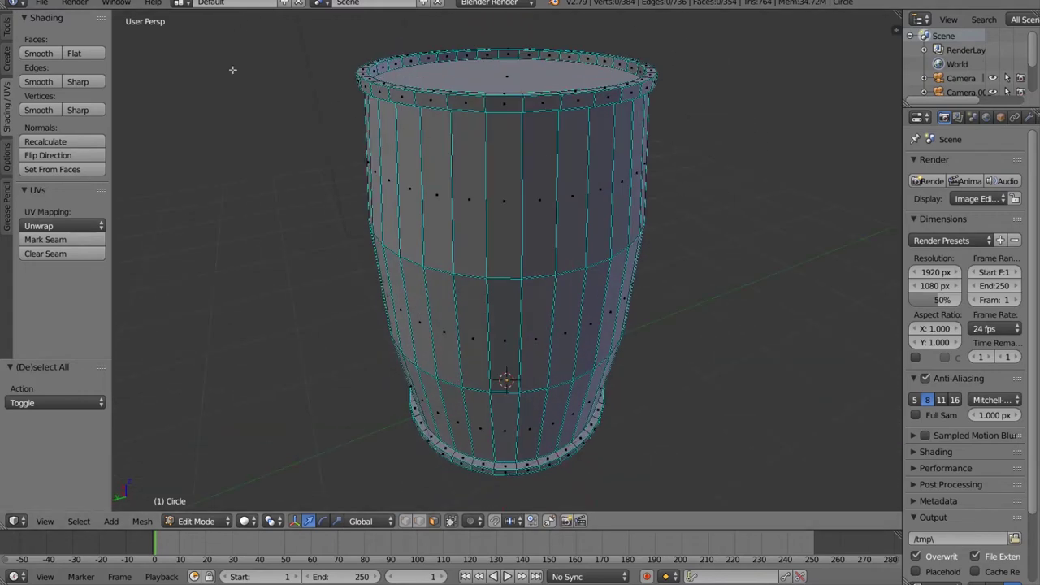
pyautogui.scroll(3, 853, 236)
pyautogui.scroll(-3, 853, 235)
pyautogui.moveTo(605, 153); pyautogui.dragTo(749, 108, button='middle')
pyautogui.scroll(3, 561, 65)
pyautogui.scroll(-3, 530, 34)
pyautogui.keyDown('alt'); pyautogui.rightClick(532, 37); pyautogui.keyUp('alt')
pyautogui.press('a')
pyautogui.press('a')
pyautogui.scroll(3, 732, 92)
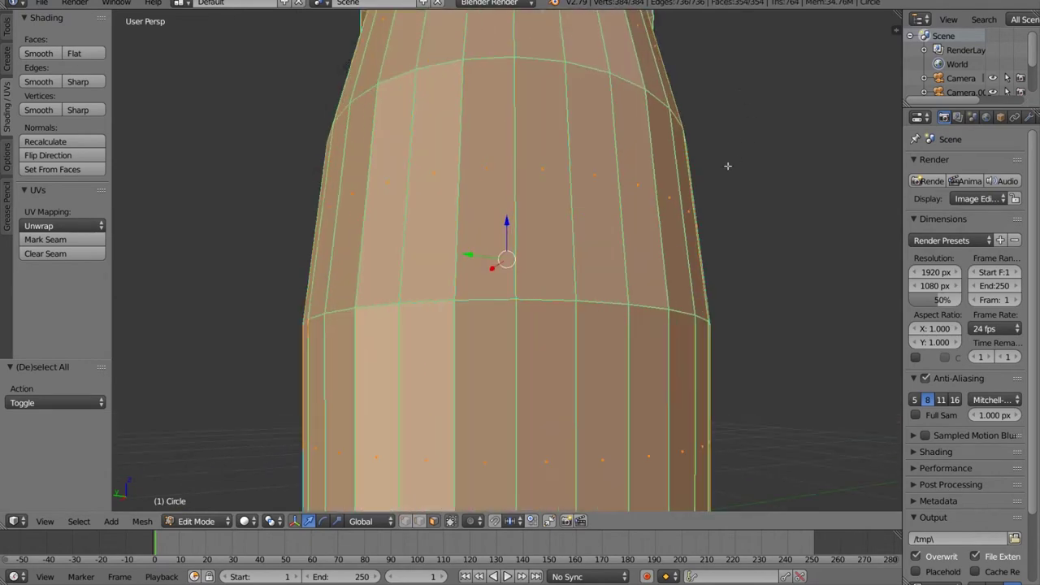
# Clear the seams on the face loop at the underside of the top rim and deselect everything.
pyautogui.moveTo(725, 166); pyautogui.dragTo(673, 96, button='middle')
pyautogui.press('a')
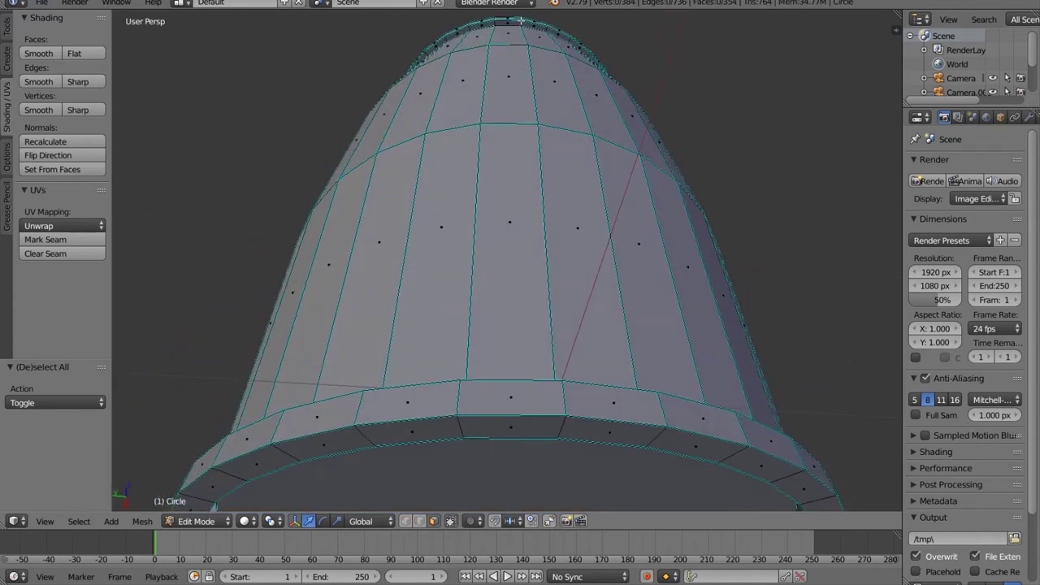
pyautogui.keyDown('alt'); pyautogui.rightClick(521, 19); pyautogui.keyUp('alt')
pyautogui.click(77, 254)
pyautogui.press('a')
pyautogui.moveTo(595, 267); pyautogui.dragTo(661, 505, button='middle')
pyautogui.press('space')
pyautogui.press('Escape')
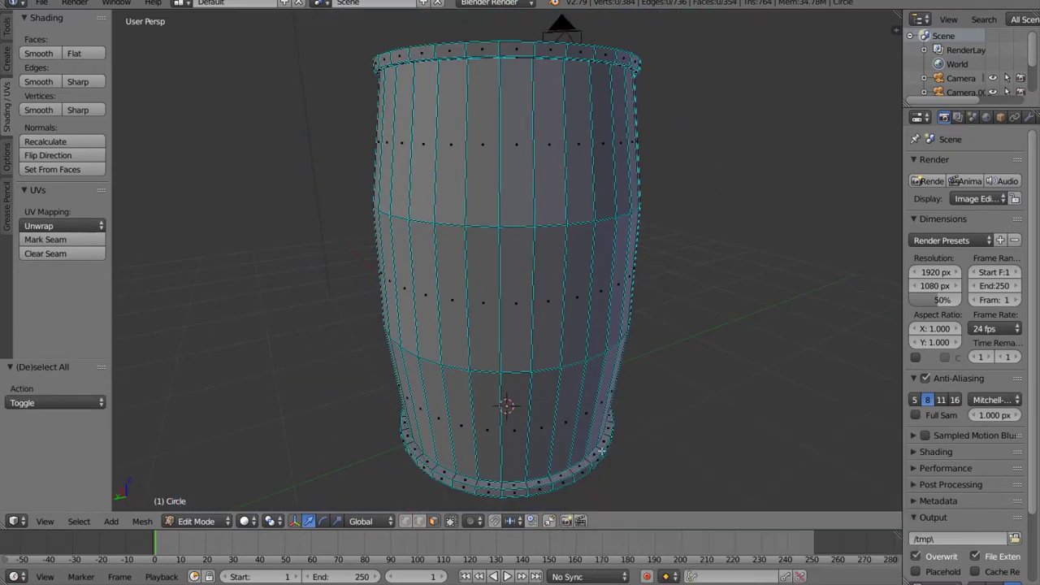
pyautogui.keyDown('alt'); pyautogui.rightClick(563, 476); pyautogui.keyUp('alt')
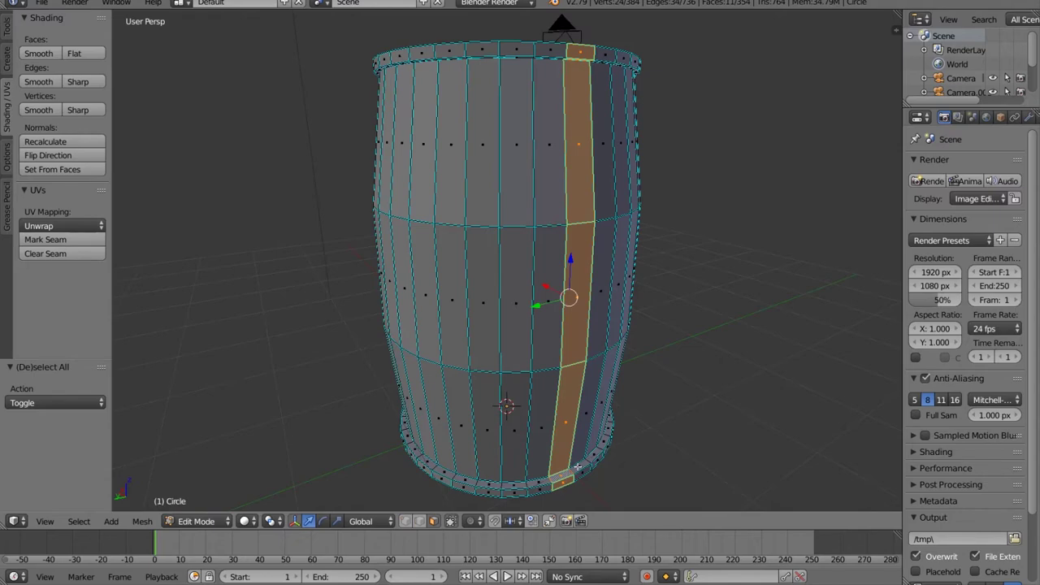
pyautogui.press('a')
pyautogui.keyDown('alt'); pyautogui.rightClick(579, 467); pyautogui.keyUp('alt')
pyautogui.press('a')
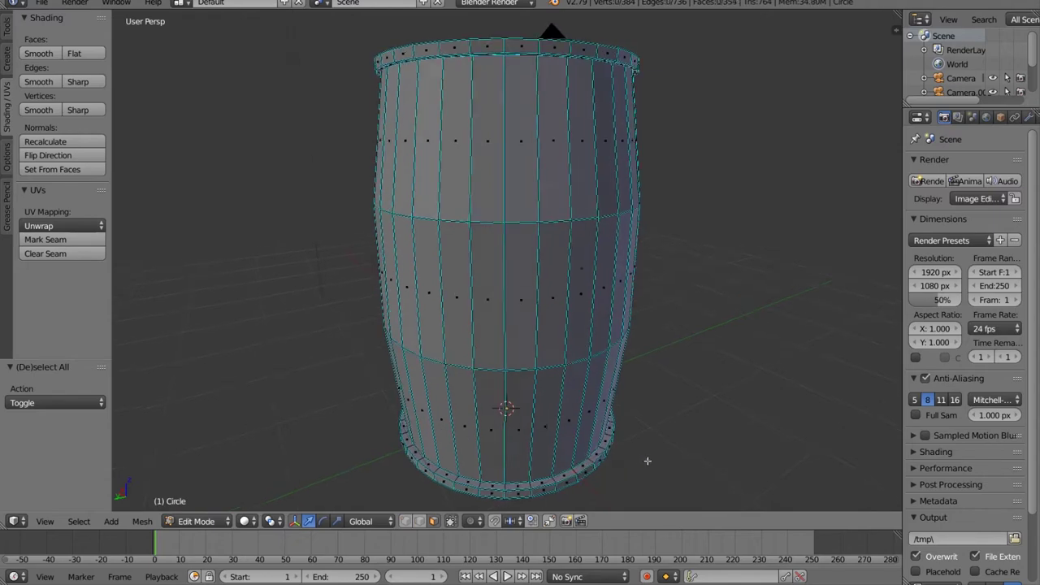
# Clear the seams on the ledge face loop where the barrel body meets the bottom rim, and deselect everything.
pyautogui.moveTo(649, 461); pyautogui.dragTo(666, 479, button='middle')
pyautogui.scroll(1, 739, 447)
pyautogui.scroll(-2, 725, 427)
pyautogui.keyDown('alt'); pyautogui.rightClick(597, 413); pyautogui.keyUp('alt')
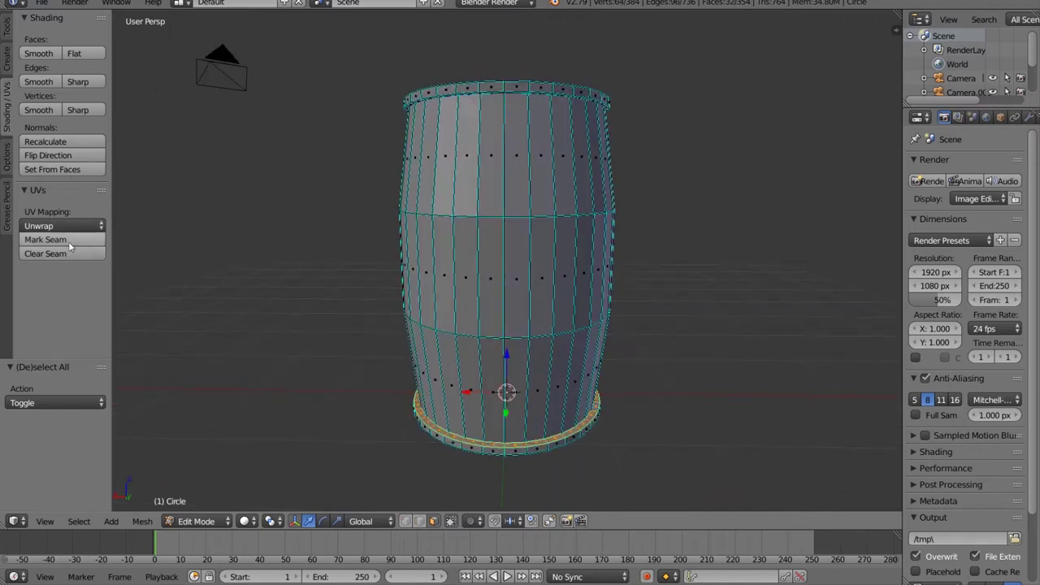
pyautogui.click(66, 253)
pyautogui.click(48, 189)
pyautogui.click(22, 192)
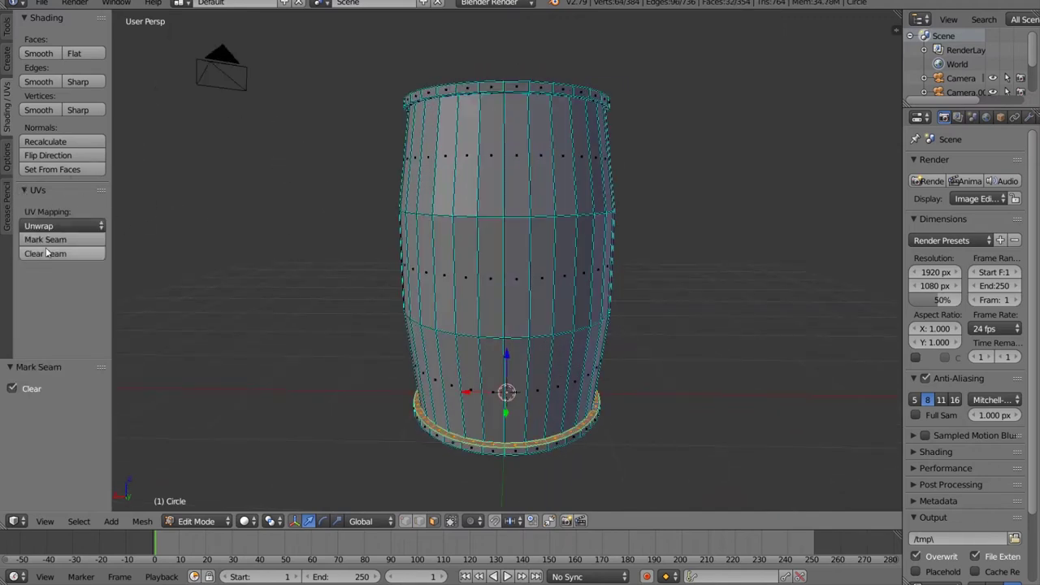
pyautogui.press('a')
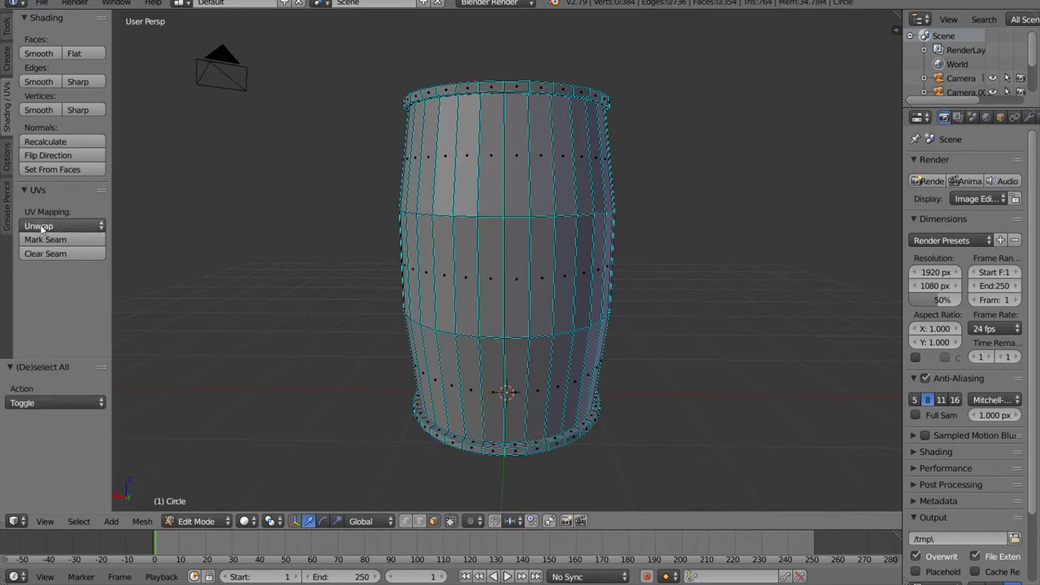
# Select the whole barrel mesh and open a UV/Image Editor in a new area split from the 3D view.
pyautogui.click(42, 230)
pyautogui.click(41, 239)
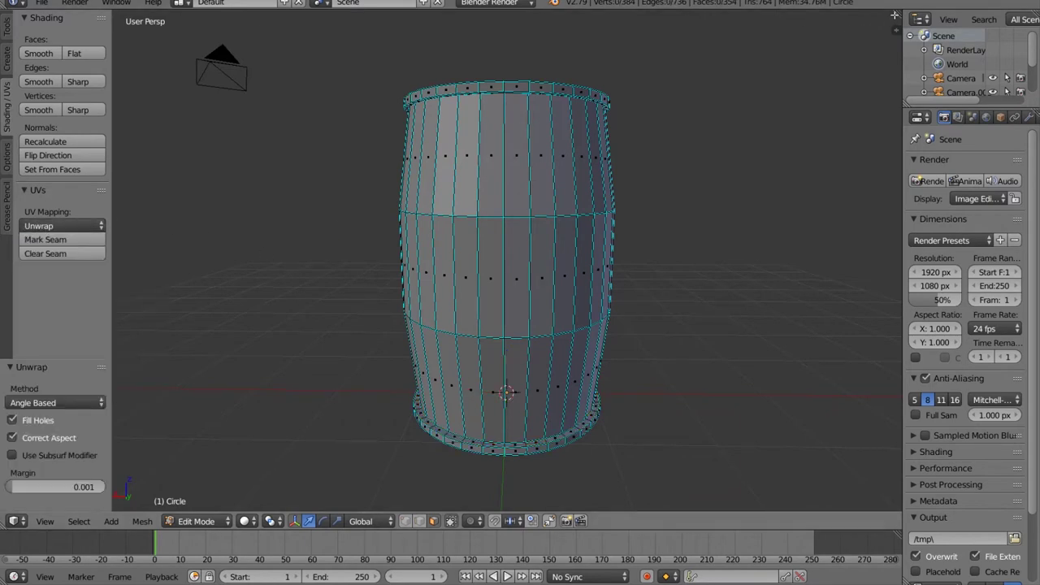
pyautogui.press('a')
pyautogui.moveTo(895, 30); pyautogui.dragTo(371, 64)
pyautogui.click(391, 521)
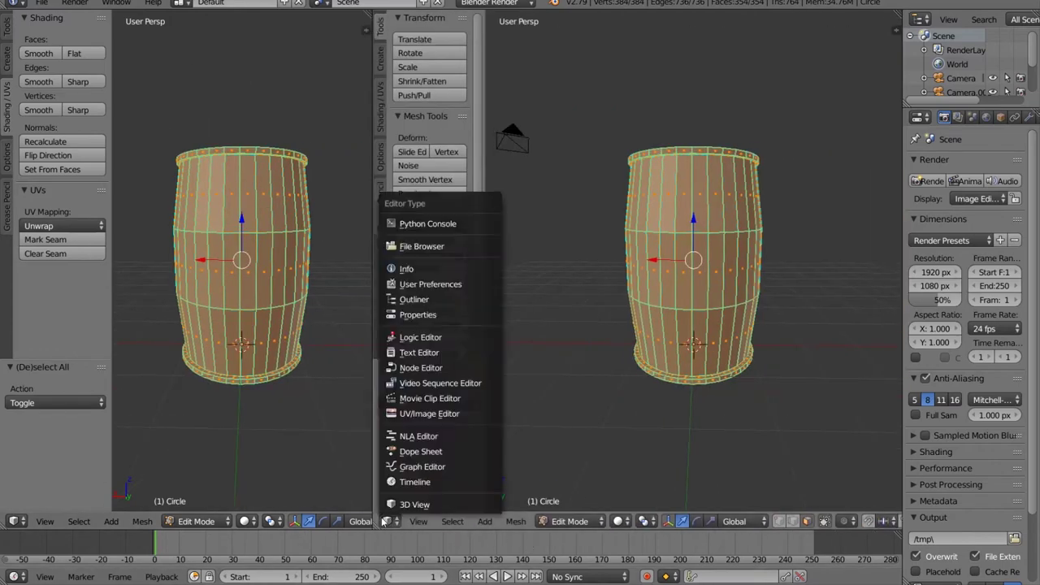
pyautogui.click(430, 414)
pyautogui.scroll(1, 780, 318)
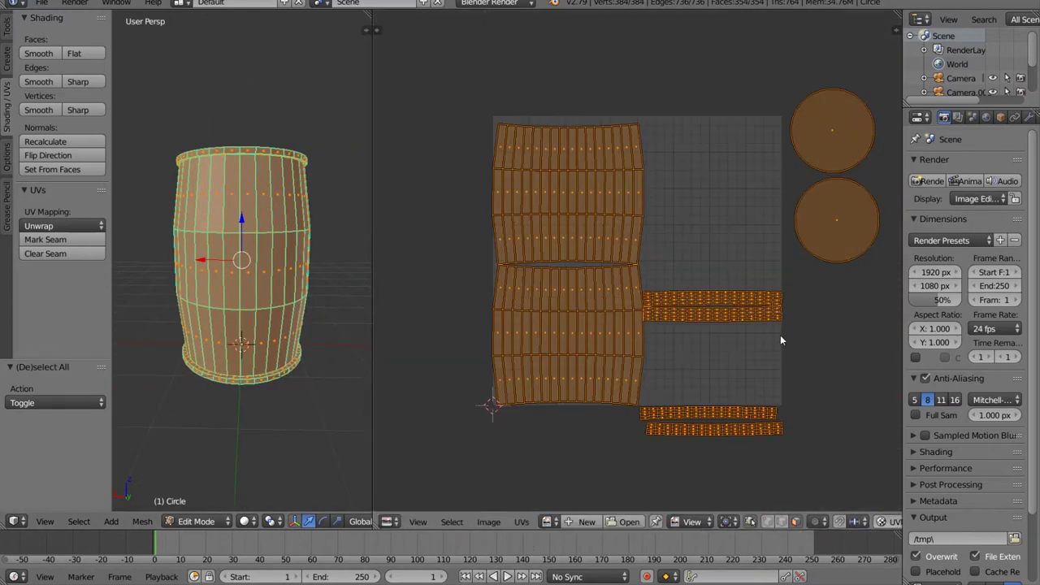
# Unwrap the whole barrel again using the reduced seams and clear the selection.
pyautogui.press('a')
pyautogui.press('a')
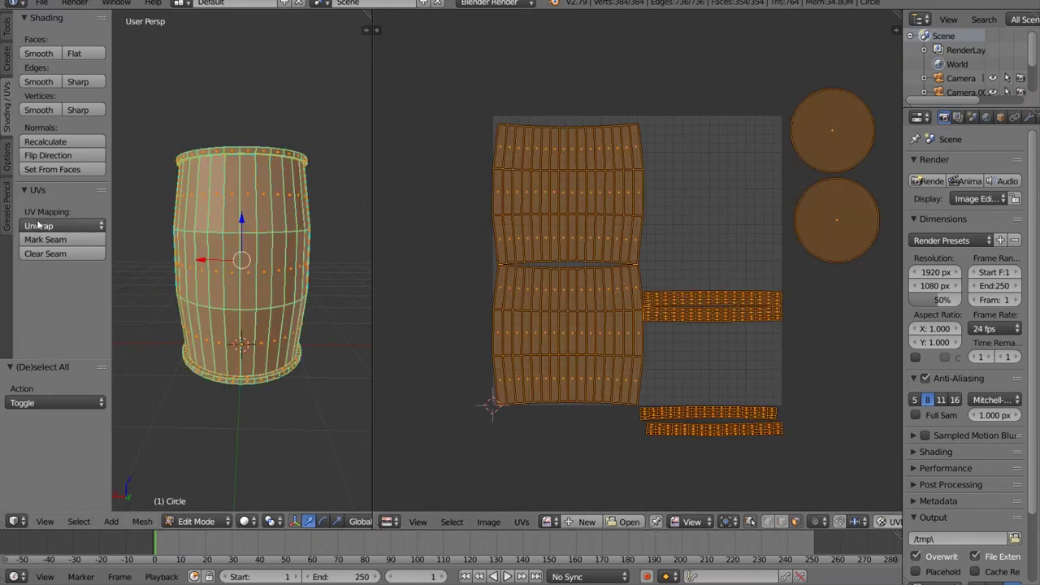
pyautogui.click(57, 226)
pyautogui.click(48, 244)
pyautogui.press('a')
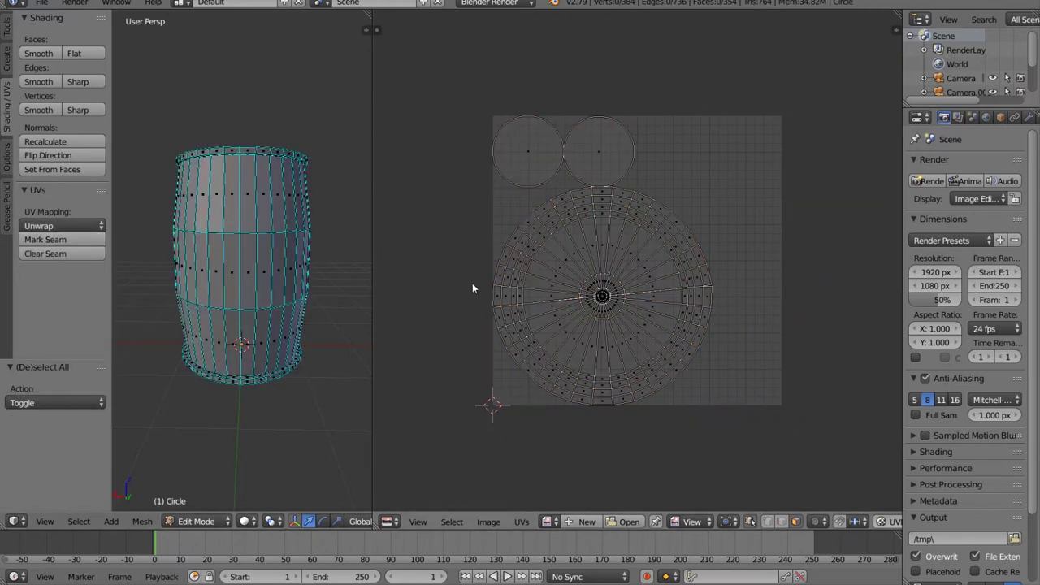
# Examine the barrel's rims and the loops where they meet the body, comparing them with the unwrapped UV layout.
pyautogui.scroll(2, 665, 299)
pyautogui.moveTo(299, 379); pyautogui.dragTo(306, 422, button='middle')
pyautogui.scroll(3, 306, 422)
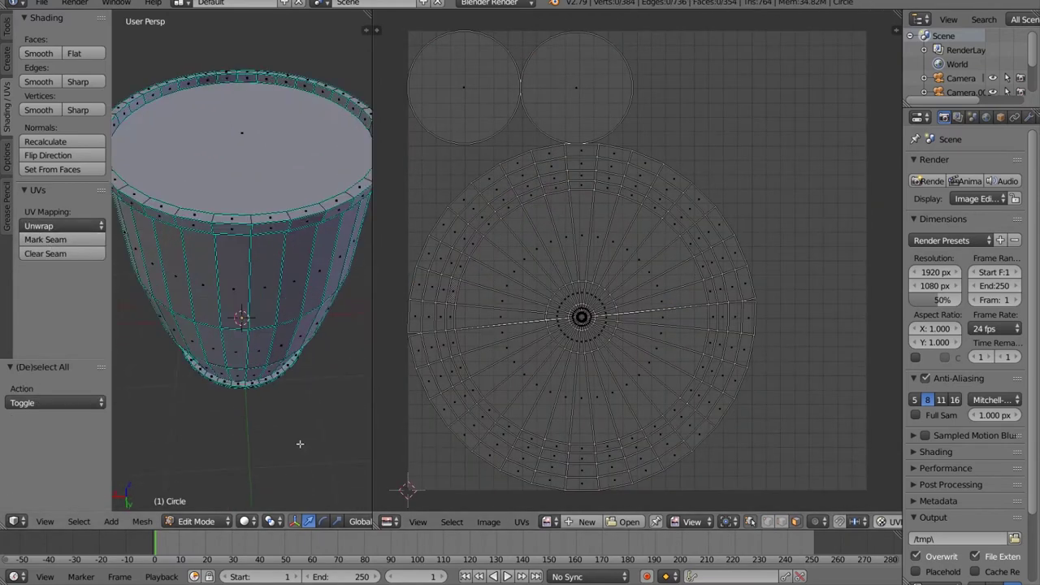
pyautogui.scroll(-1, 304, 433)
pyautogui.scroll(2, 304, 432)
pyautogui.scroll(1, 283, 474)
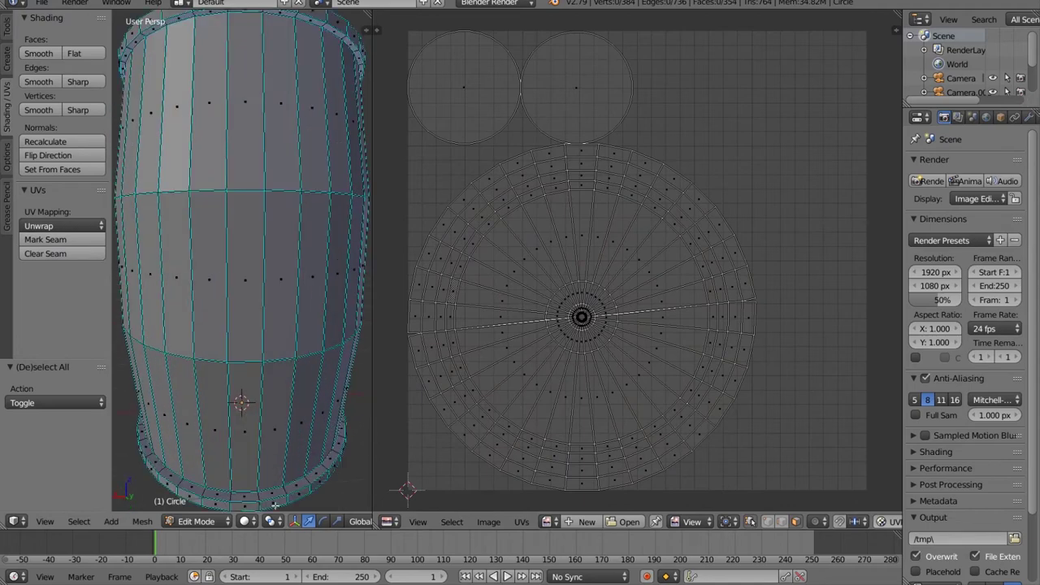
pyautogui.keyDown('alt'); pyautogui.rightClick(272, 490); pyautogui.keyUp('alt')
pyautogui.press('a')
pyautogui.keyDown('alt'); pyautogui.rightClick(245, 492); pyautogui.keyUp('alt')
pyautogui.press('a')
pyautogui.moveTo(245, 492); pyautogui.dragTo(396, 489, button='middle')
pyautogui.press('a')
pyautogui.press('a')
pyautogui.moveTo(297, 469); pyautogui.dragTo(298, 419, button='middle')
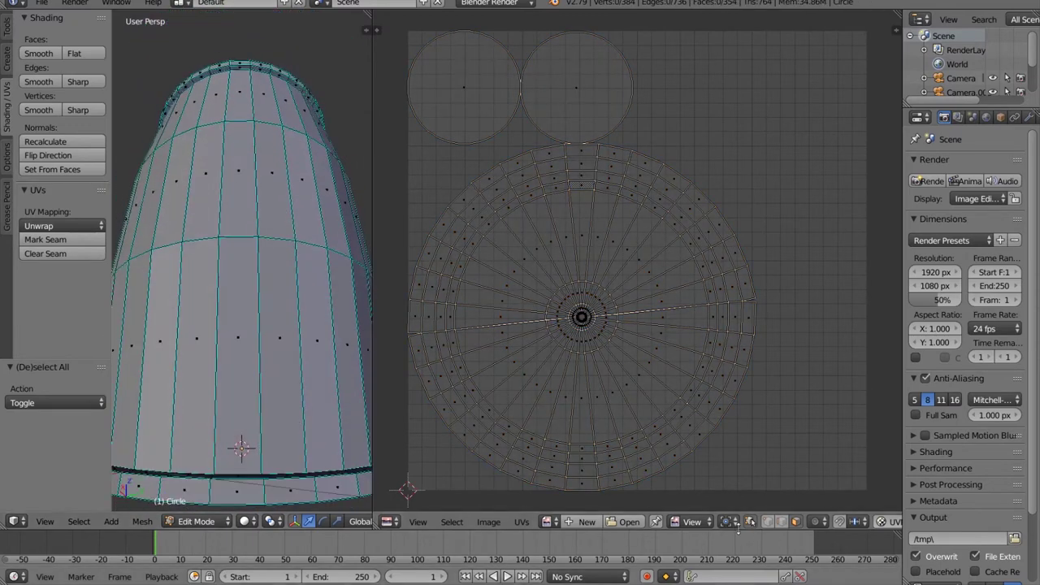
# Turn off UV selection sync and mark a seam on the edge loop where the barrel body meets the bottom rim.
pyautogui.click(727, 523)
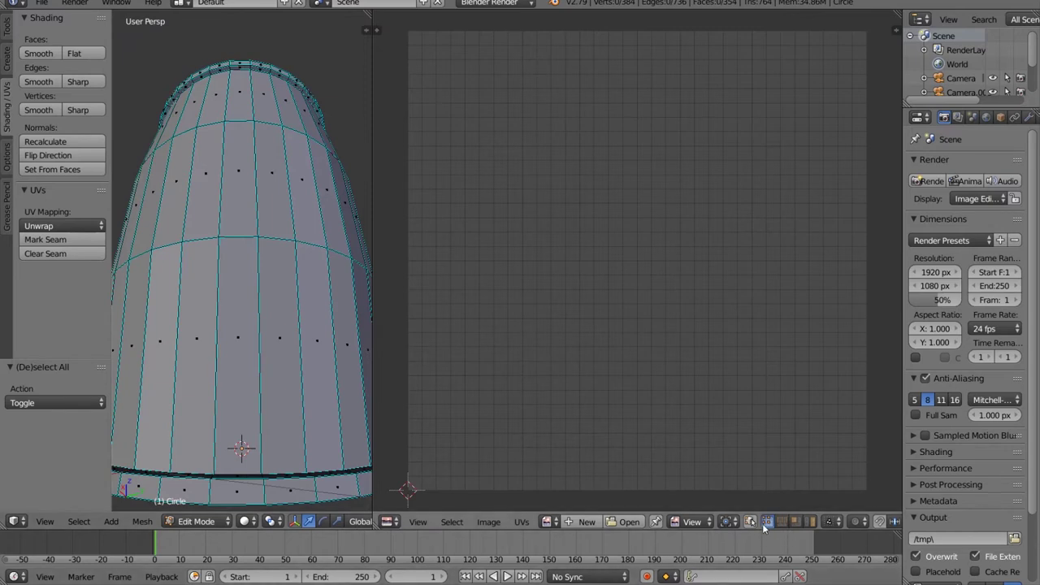
pyautogui.click(768, 525)
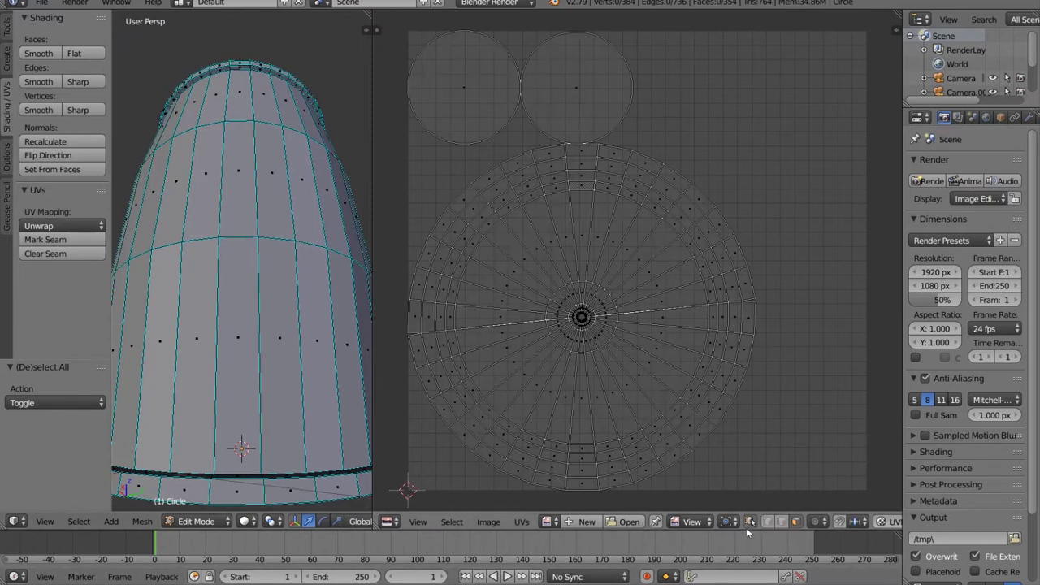
pyautogui.click(750, 522)
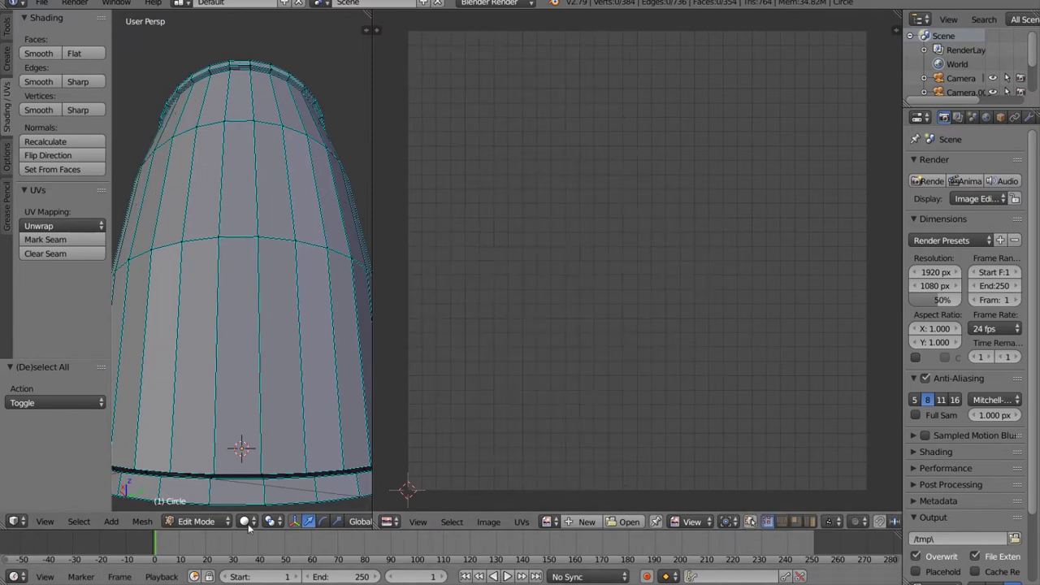
pyautogui.moveTo(250, 476); pyautogui.dragTo(245, 518, button='middle')
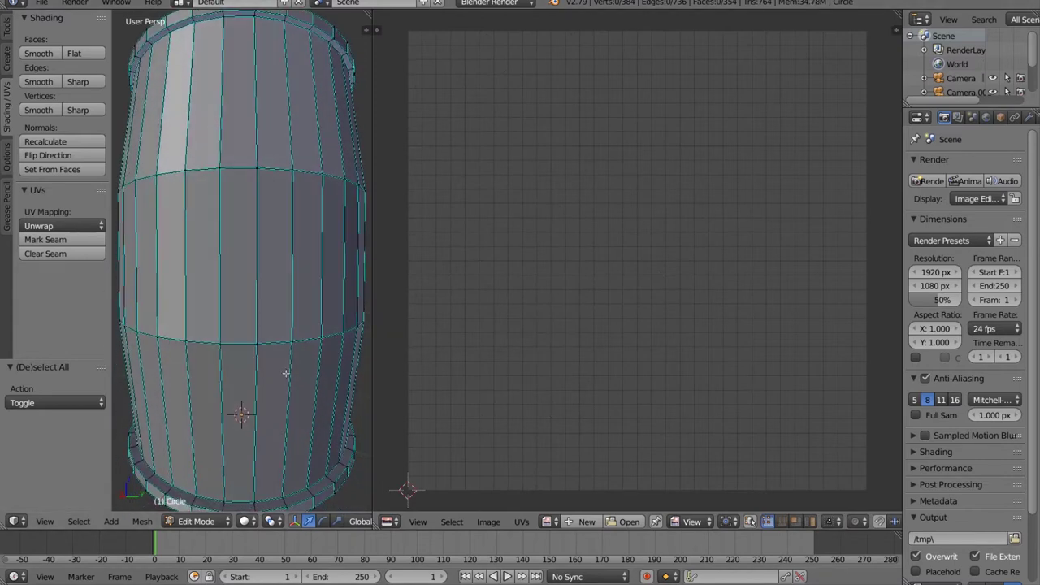
pyautogui.keyDown('alt'); pyautogui.rightClick(295, 491); pyautogui.keyUp('alt')
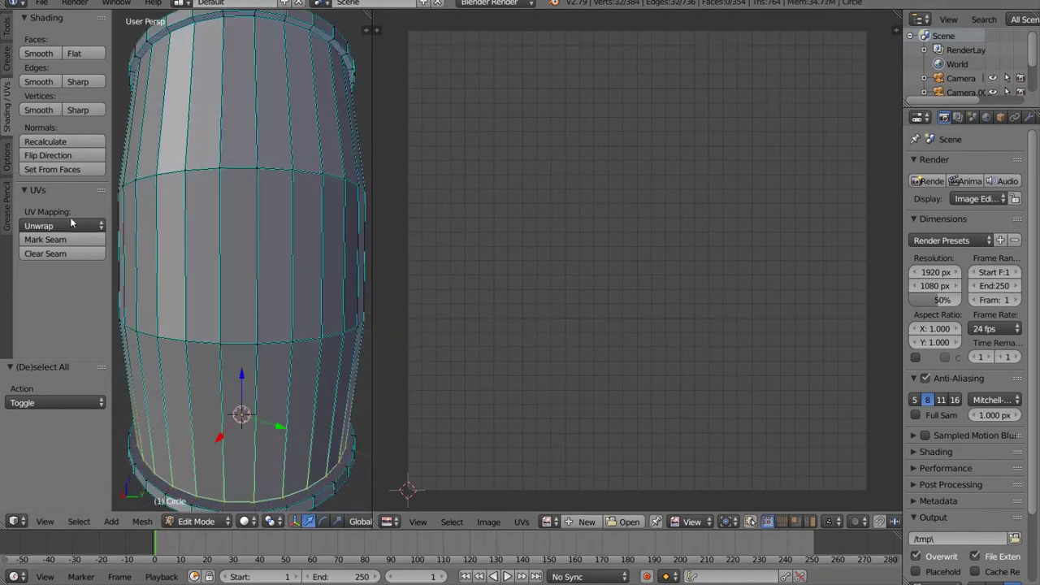
pyautogui.click(44, 239)
# Mark a seam on the edge loop where the barrel body meets the top rim, and deselect everything.
pyautogui.keyDown('alt'); pyautogui.rightClick(266, 17); pyautogui.keyUp('alt')
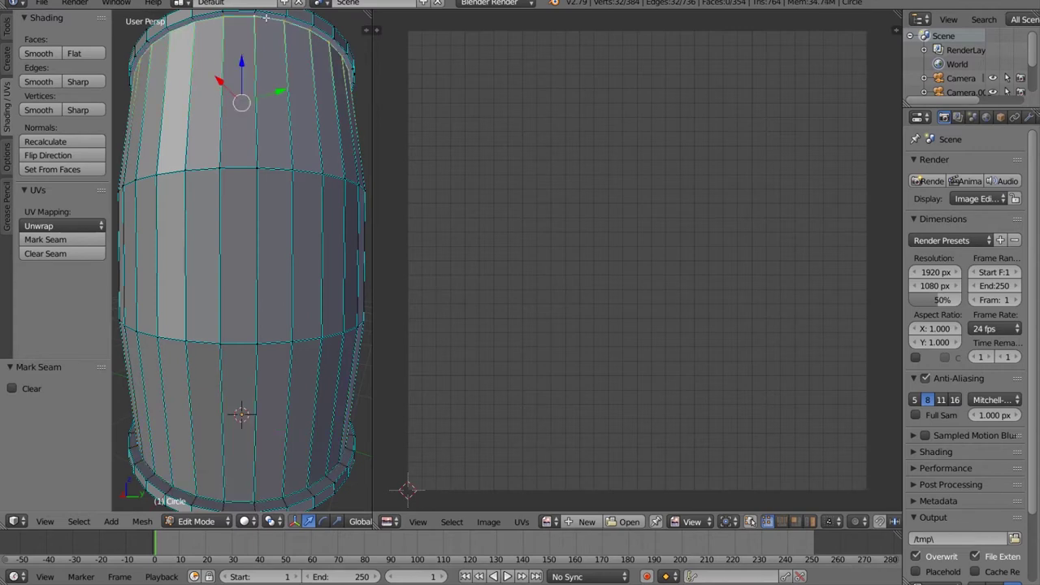
pyautogui.click(56, 239)
pyautogui.press('a')
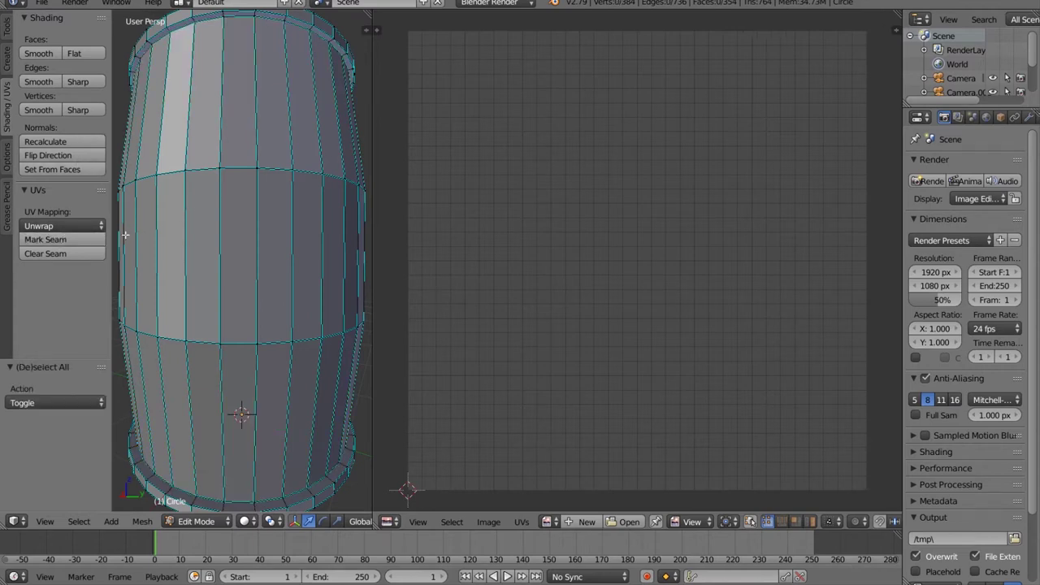
# Select the whole barrel, unwrap it again with the new rim seams, and leave the UVs deselected.
pyautogui.press('a')
pyautogui.click(81, 191)
pyautogui.press('a')
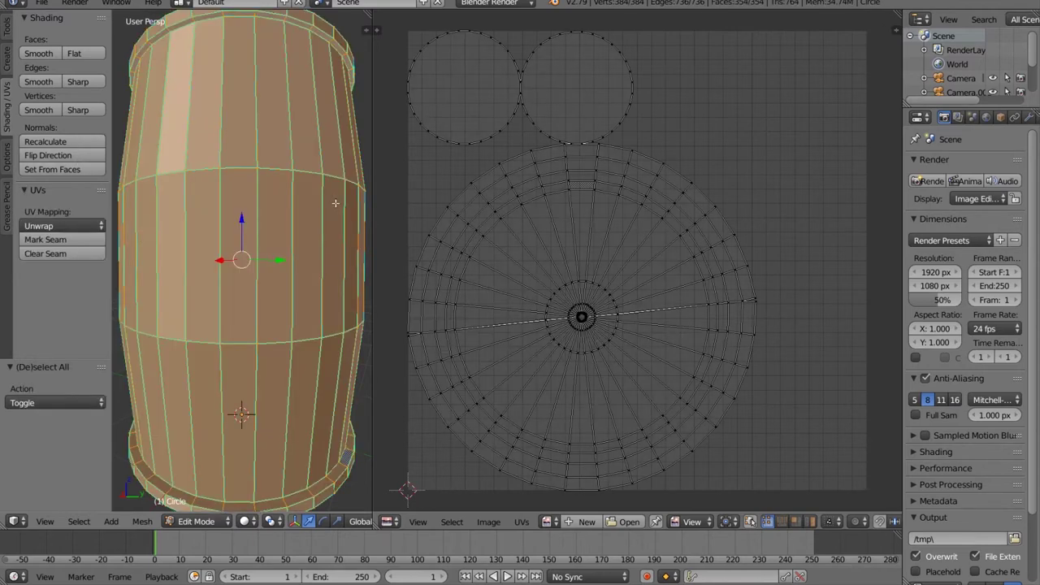
pyautogui.click(44, 239)
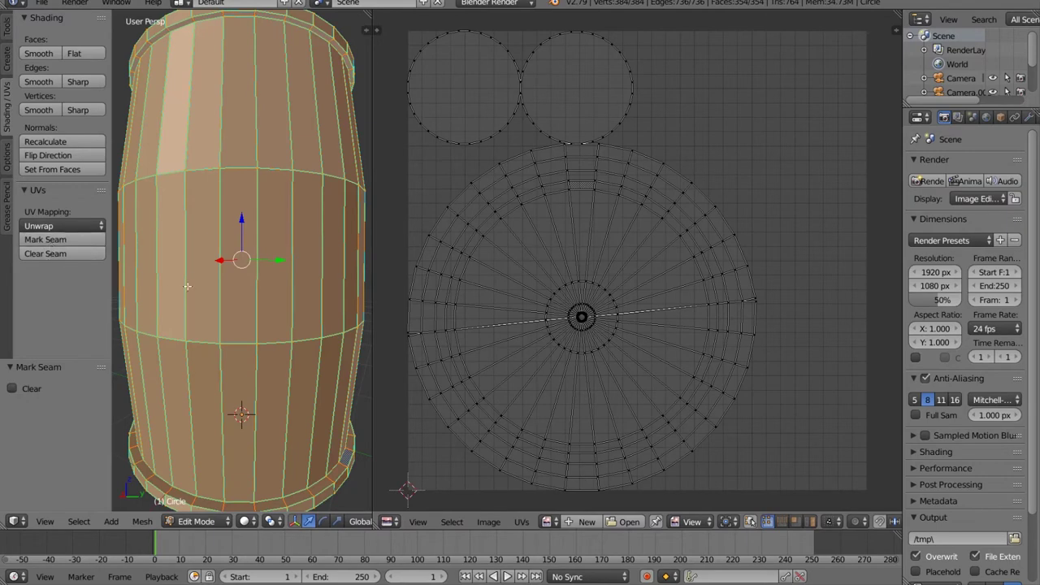
pyautogui.click(57, 226)
pyautogui.click(57, 242)
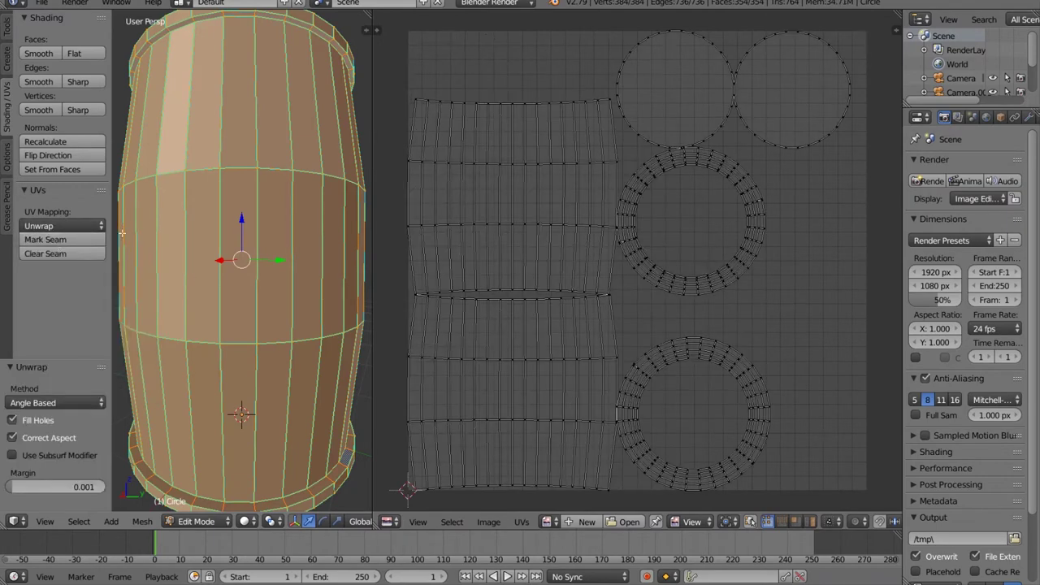
pyautogui.press('a')
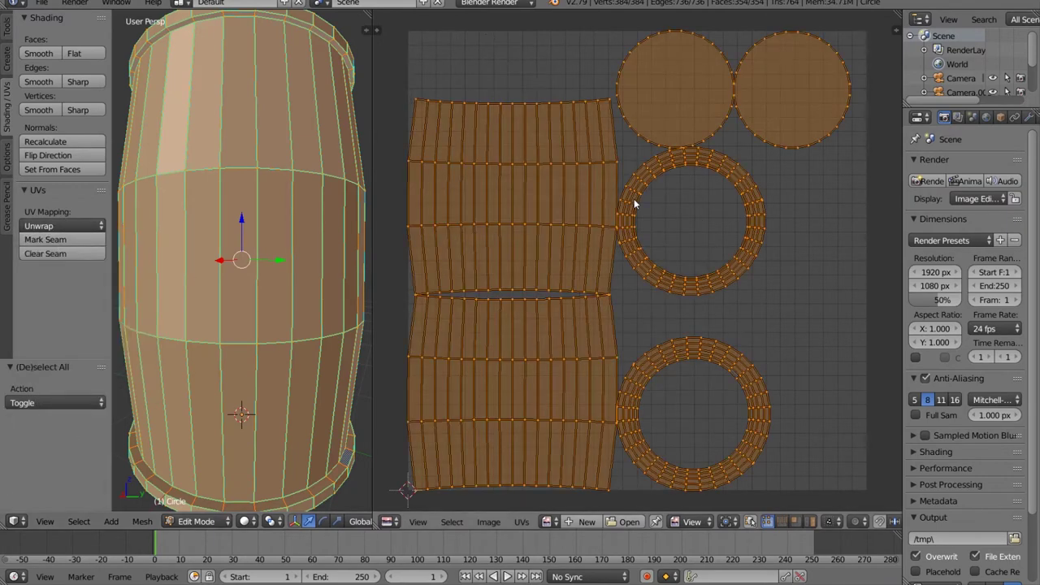
pyautogui.press('a')
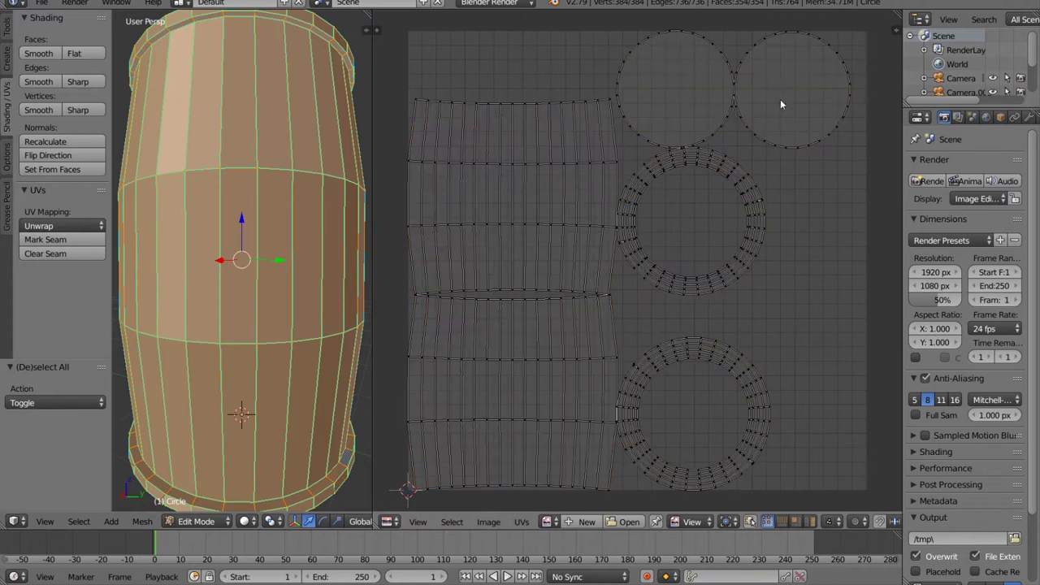
pyautogui.scroll(-2, 781, 99)
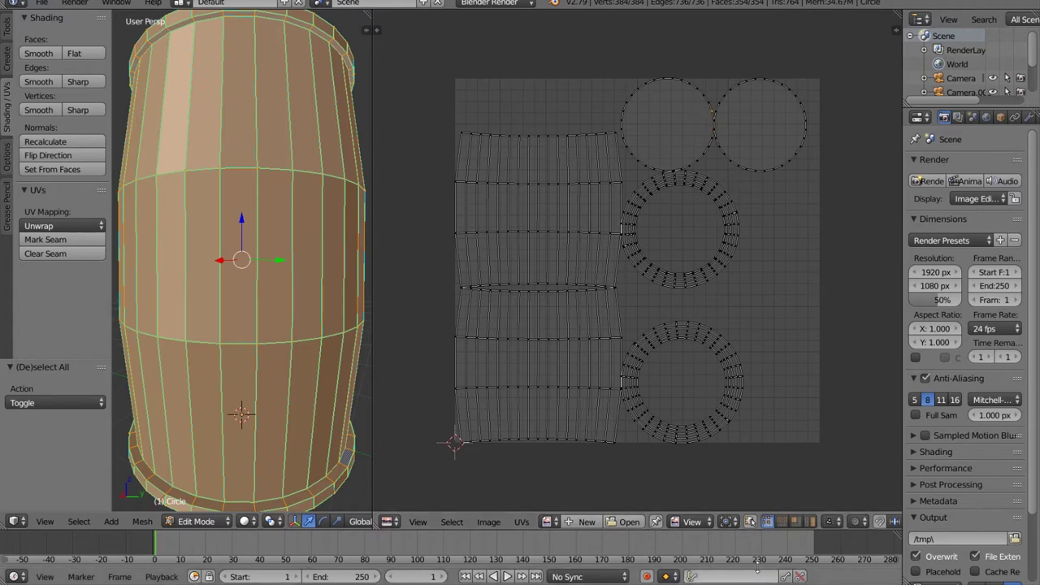
# Turn on UV selection sync in face mode and move the bottom cap's disc island beyond the UV square's right edge.
pyautogui.click(749, 524)
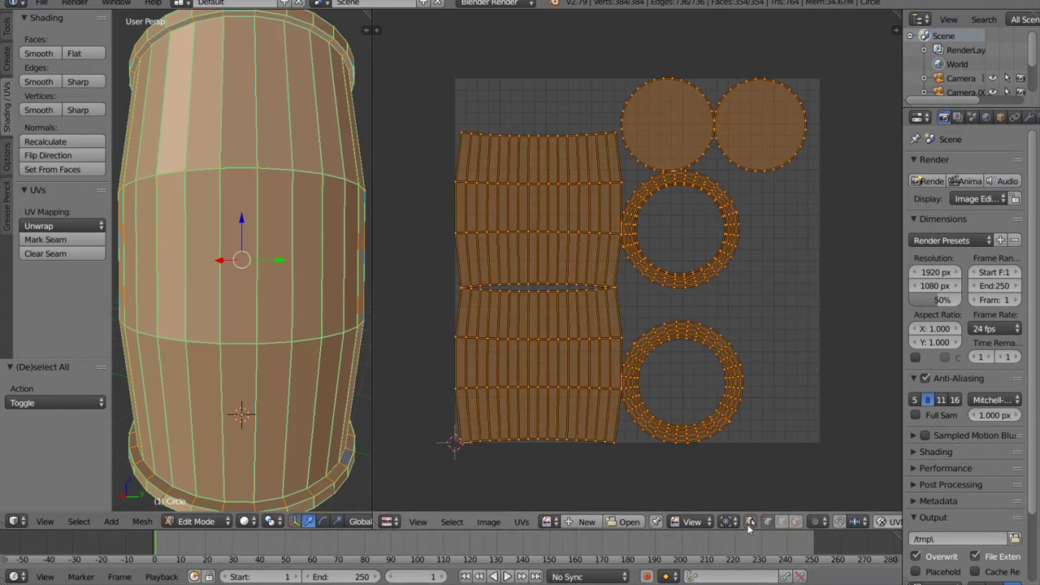
pyautogui.click(795, 521)
pyautogui.rightClick(732, 250)
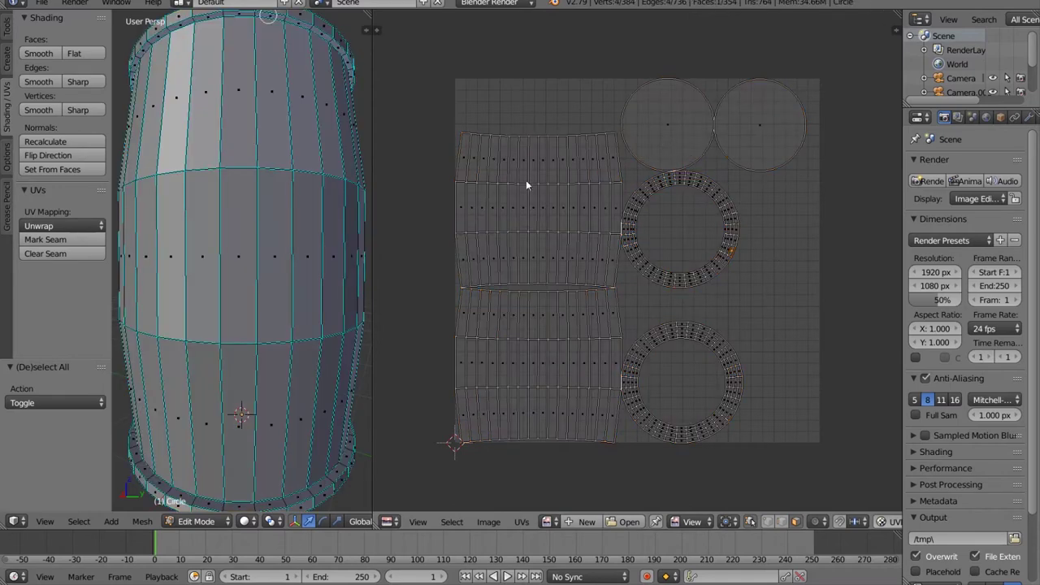
pyautogui.rightClick(651, 130)
pyautogui.press('g')
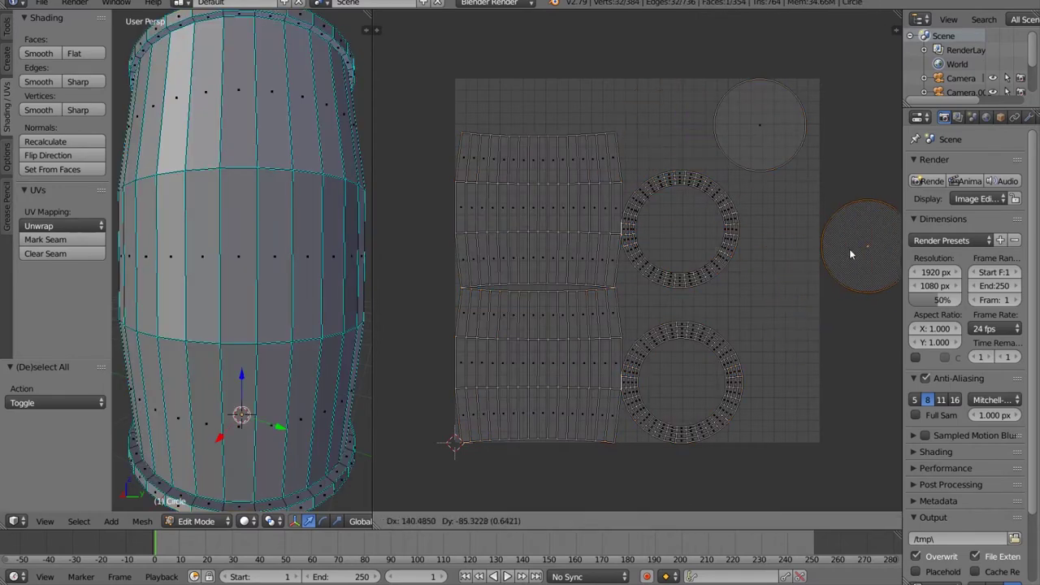
pyautogui.click(851, 254)
pyautogui.press('g')
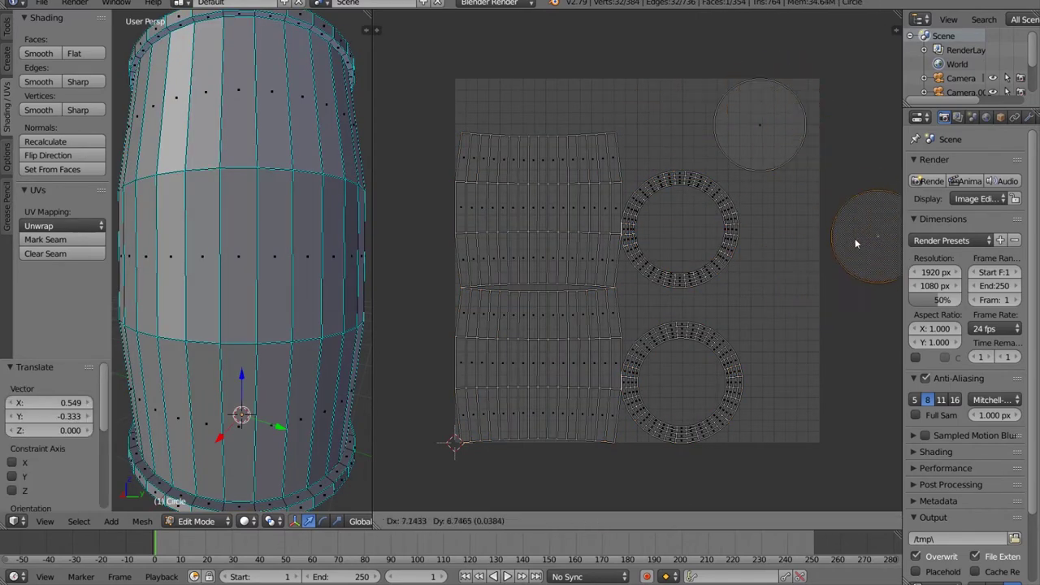
pyautogui.click(852, 272)
# Move the top cap's disc island and the top rim's ring island out of the UV square, past its right edge.
pyautogui.rightClick(760, 122)
pyautogui.press('g')
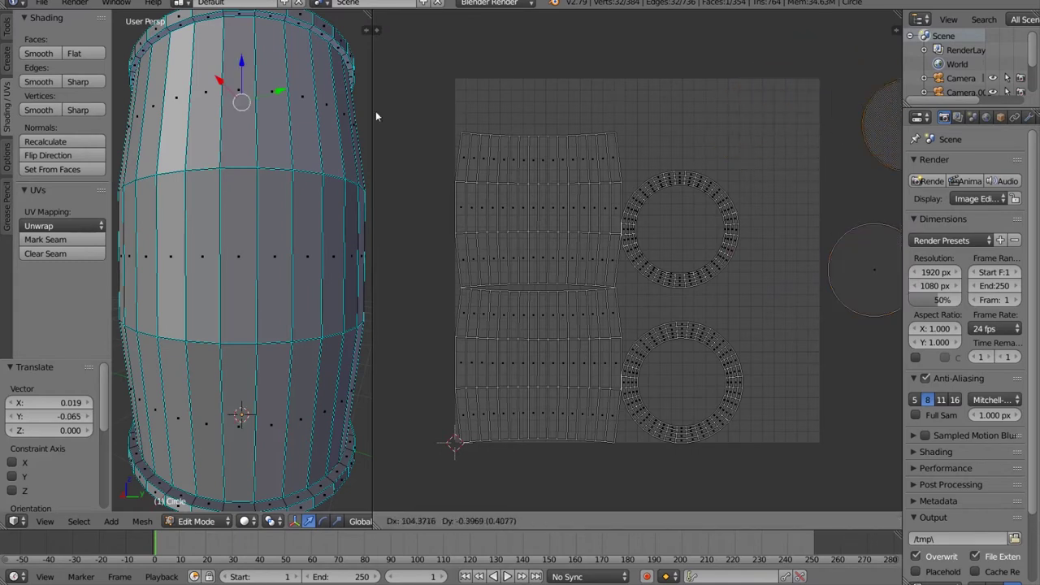
pyautogui.click(880, 108)
pyautogui.rightClick(671, 180)
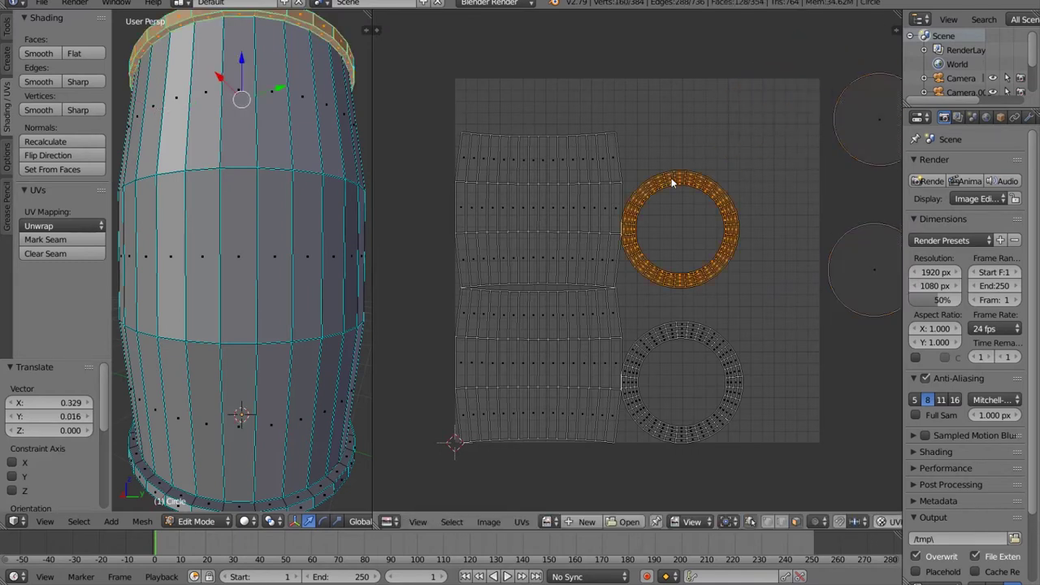
pyautogui.press('g')
pyautogui.click(874, 384)
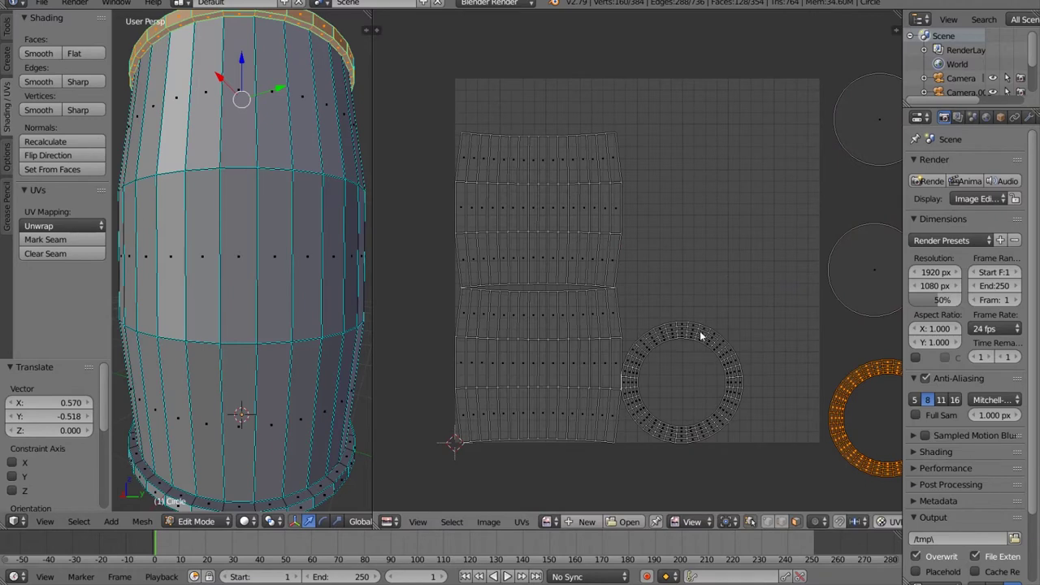
# Move the bottom rim's ring island below the UV square, about 0.132 in X and -0.374 in Y, and deselect it.
pyautogui.rightClick(701, 336)
pyautogui.press('l')
pyautogui.press('g')
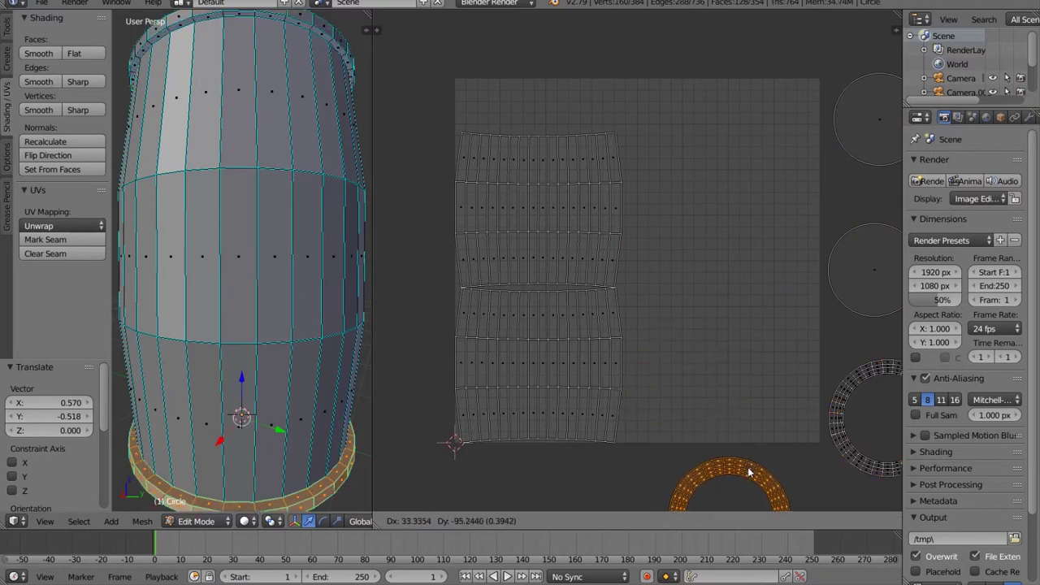
pyautogui.click(748, 472)
pyautogui.press('a')
# Move the lower body-half island about 0.533 in X and 0.016 in Y, into the UV square's lower-right corner.
pyautogui.press('l')
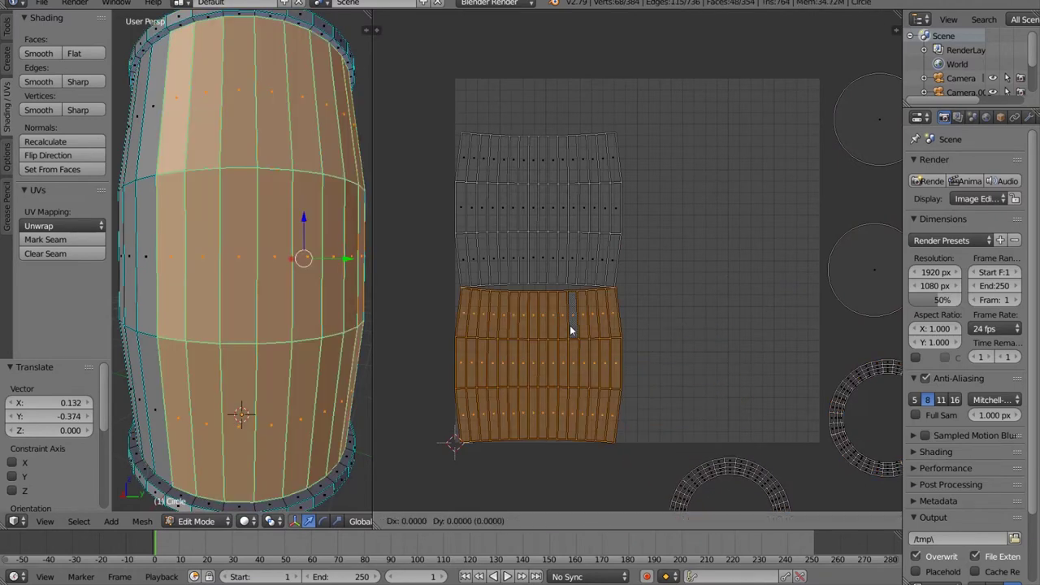
pyautogui.press('g')
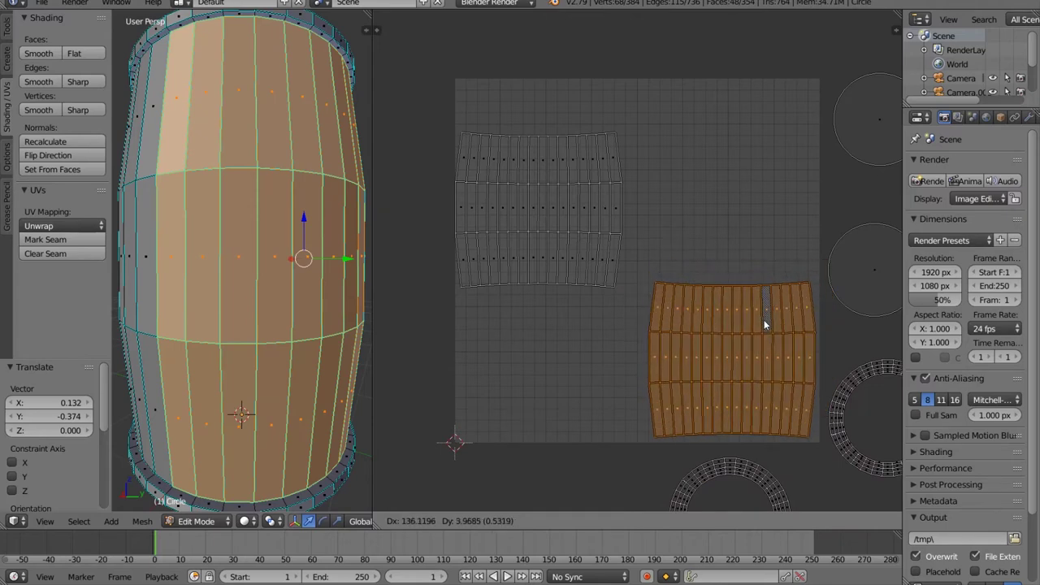
pyautogui.click(764, 322)
# Move the other body-half island into the upper-left corner of the UV square and deselect it.
pyautogui.rightClick(563, 200)
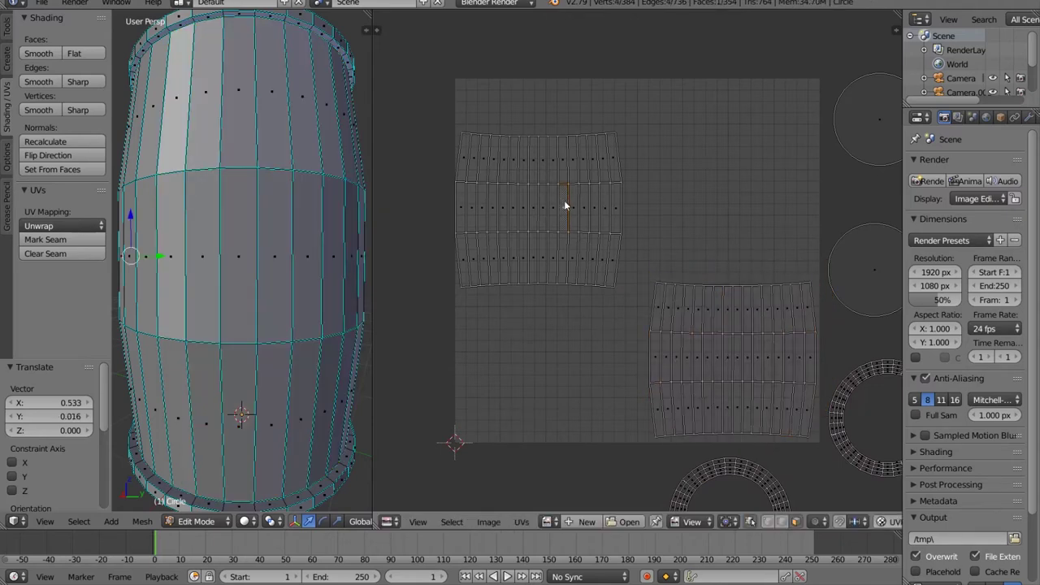
pyautogui.press('l')
pyautogui.press('g')
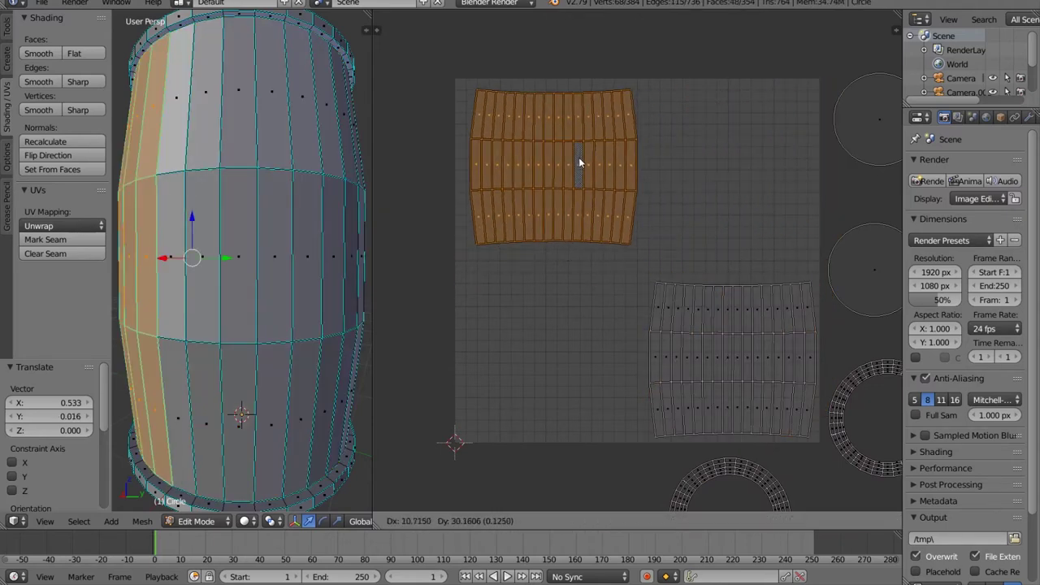
pyautogui.click(577, 161)
pyautogui.press('a')
# Move the top rim's ring island into the lower-left corner of the UV square and deselect it.
pyautogui.rightClick(870, 368)
pyautogui.rightClick(876, 368)
pyautogui.press('l')
pyautogui.press('g')
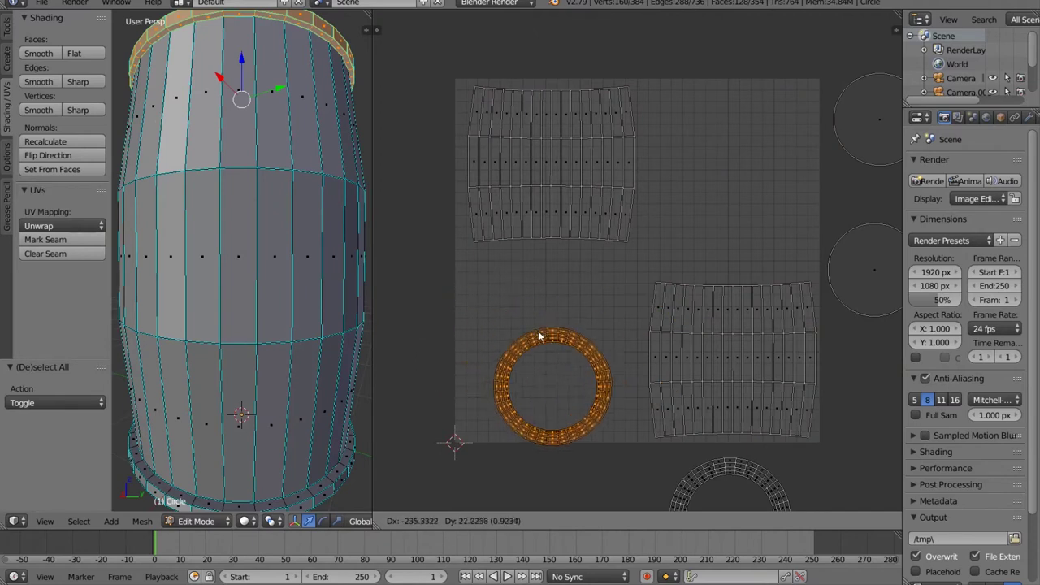
pyautogui.click(509, 327)
pyautogui.press('a')
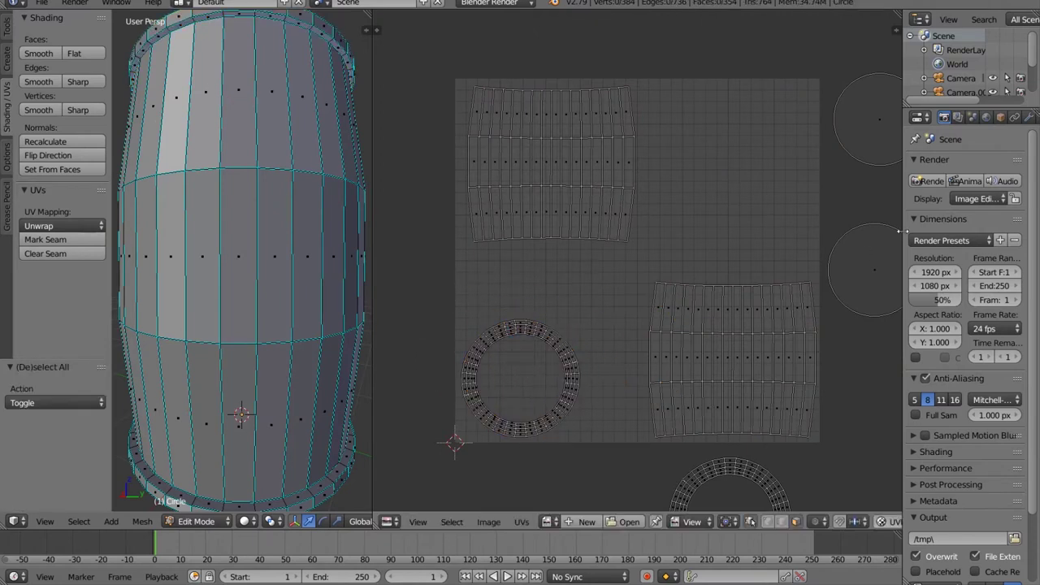
# Place the bottom cap's disc island near the center of the UV square, between the two body halves, and deselect it.
pyautogui.press('l')
pyautogui.press('g')
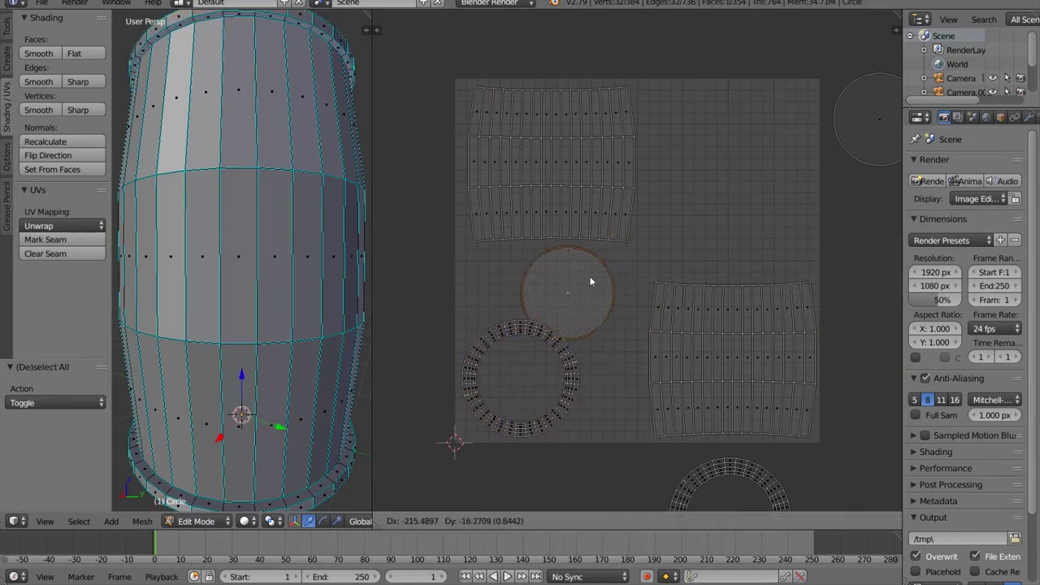
pyautogui.click(610, 274)
pyautogui.press('a')
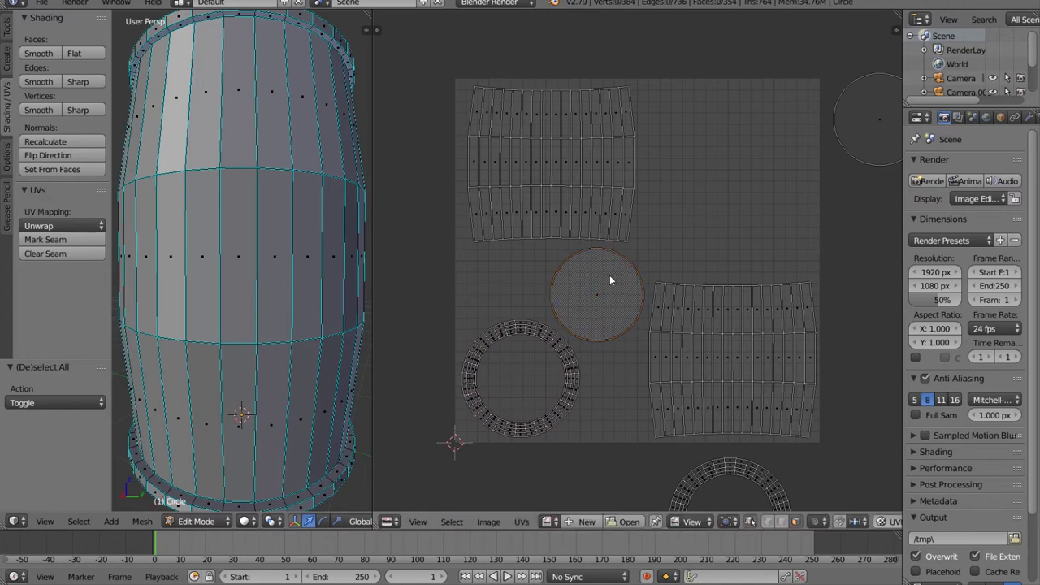
# Move the bottom rim's ring island into the upper-right corner of the UV square and deselect it.
pyautogui.press('l')
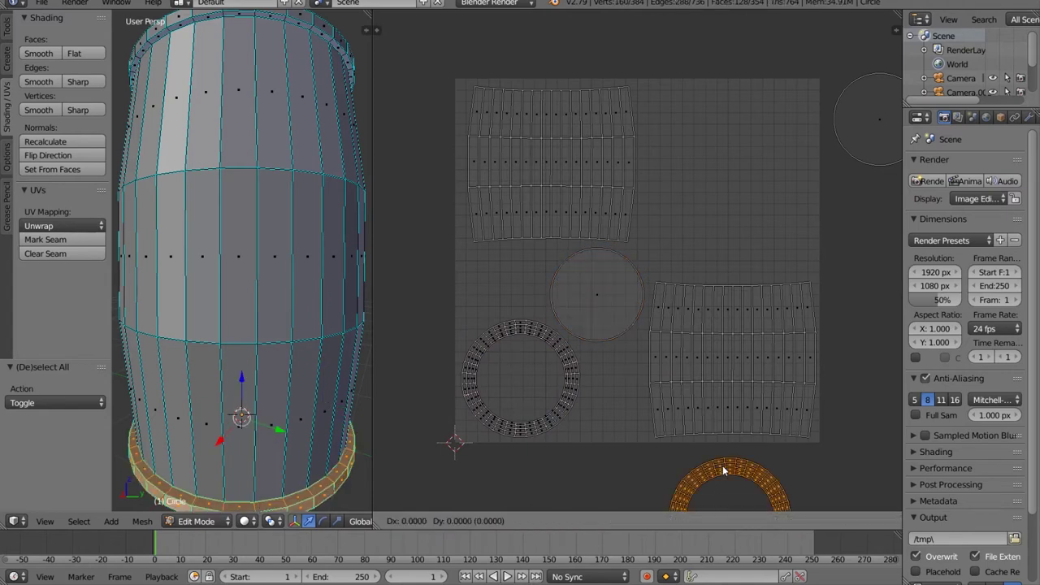
pyautogui.press('g')
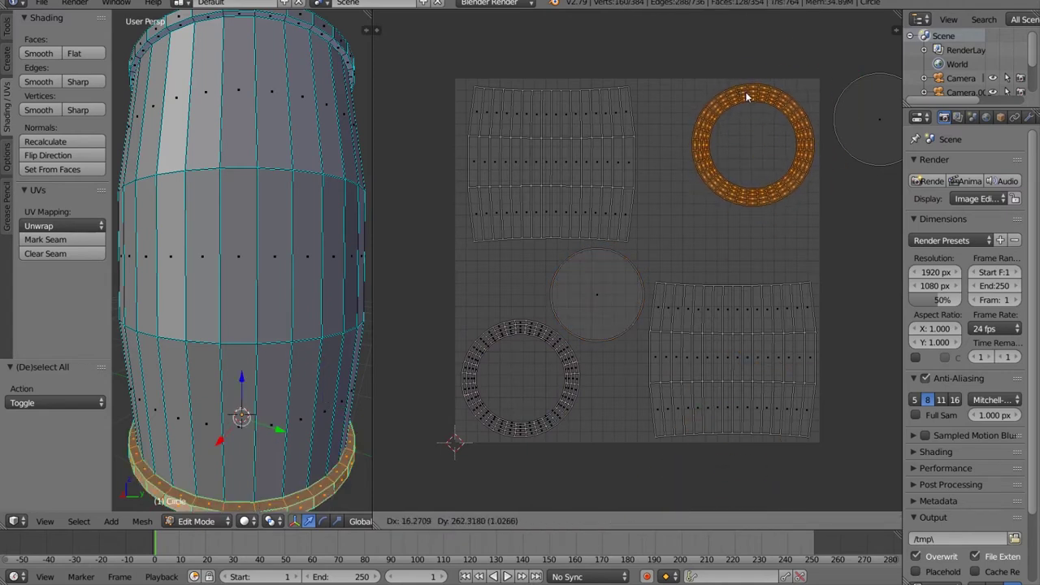
pyautogui.click(748, 90)
pyautogui.press('a')
# Place the top cap's disc island near the center of the UV square, diagonally above the bottom cap's disc, and deselect it.
pyautogui.press('l')
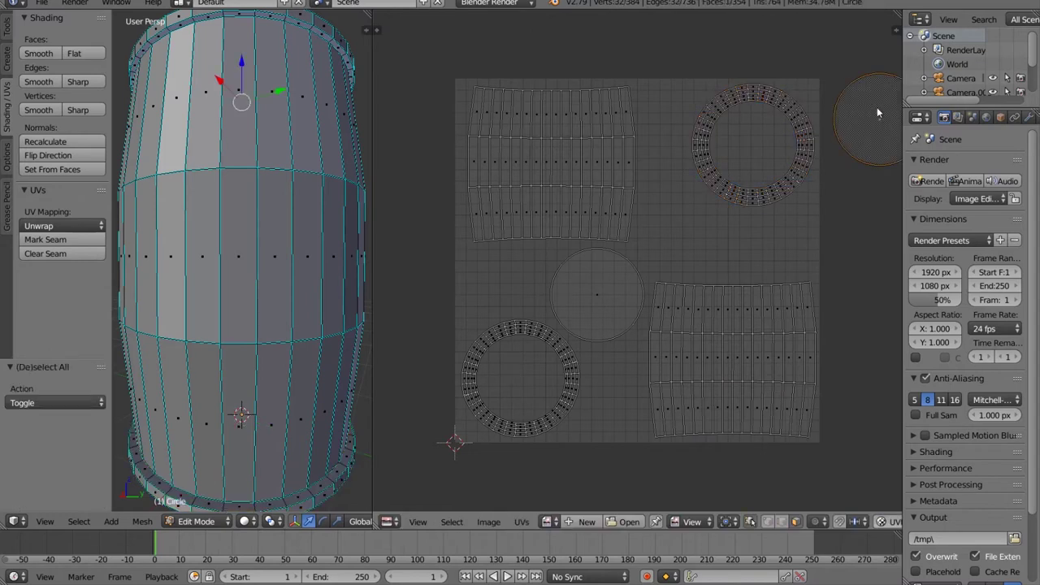
pyautogui.press('g')
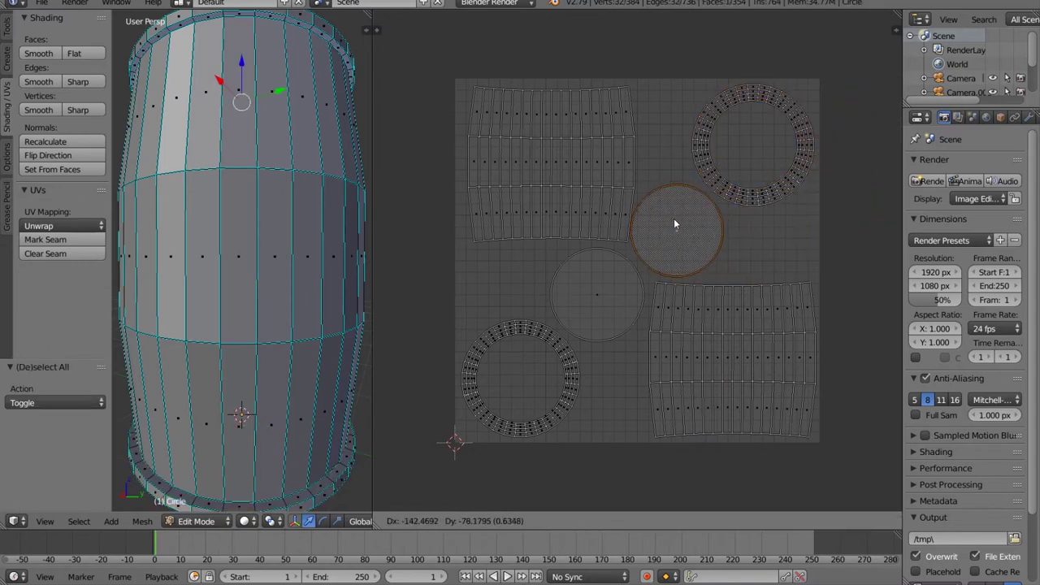
pyautogui.click(678, 218)
pyautogui.press('a')
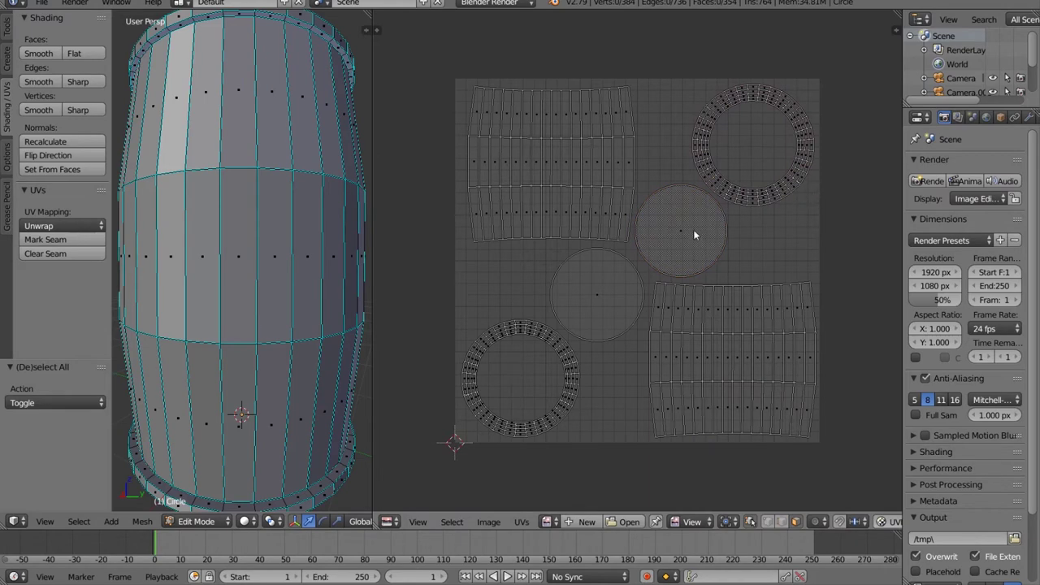
# Examine which end of the barrel each cap disc belongs to by selecting both discs and viewing the model from above and below.
pyautogui.scroll(-4, 360, 225)
pyautogui.moveTo(301, 144); pyautogui.dragTo(301, 97, button='middle')
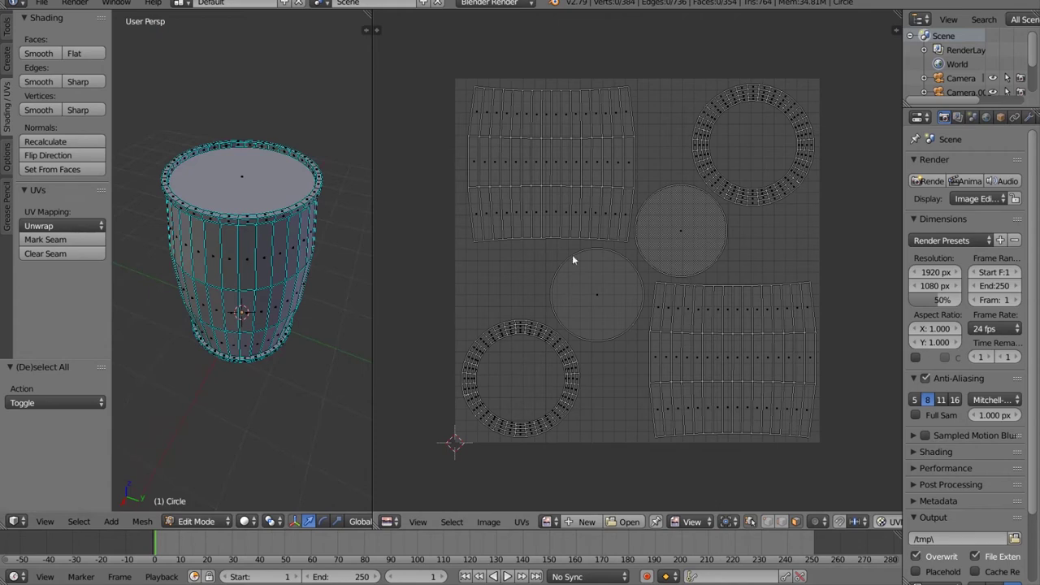
pyautogui.scroll(1, 690, 197)
pyautogui.rightClick(681, 209)
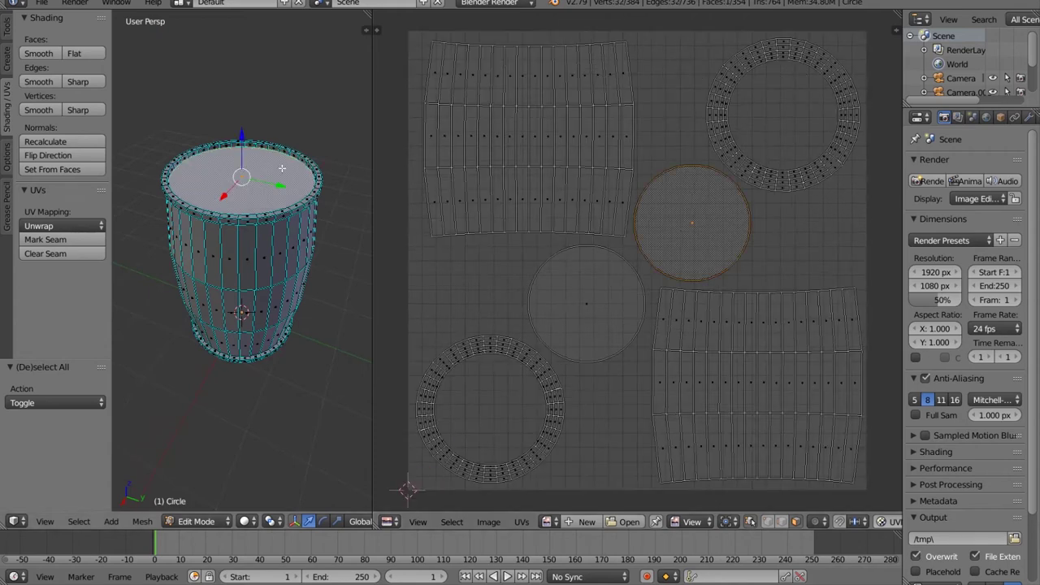
pyautogui.rightClick(558, 274)
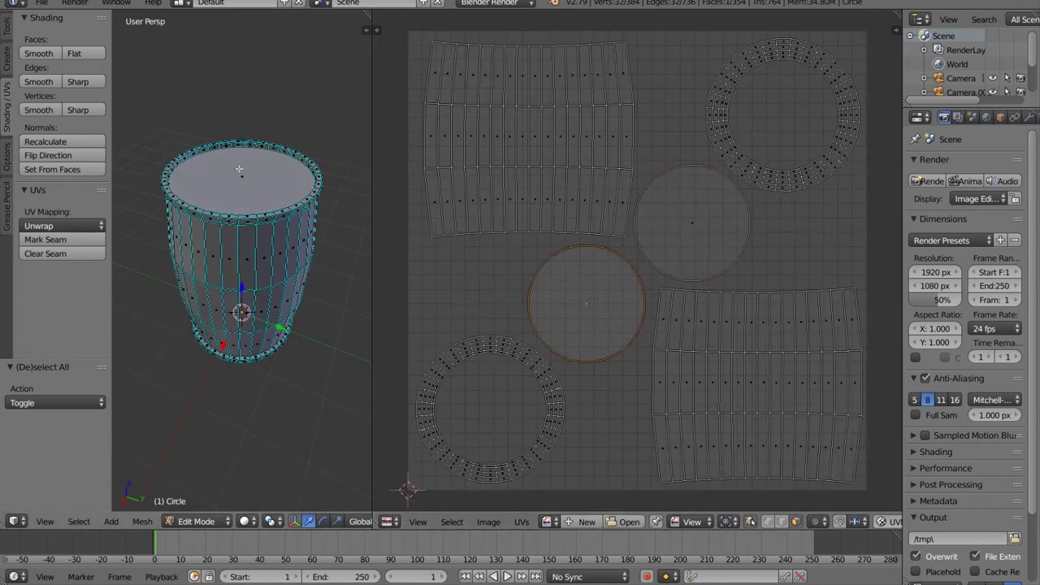
pyautogui.moveTo(274, 435); pyautogui.dragTo(273, 310, button='middle')
pyautogui.moveTo(382, 380); pyautogui.dragTo(394, 342, button='middle')
pyautogui.moveTo(401, 178); pyautogui.dragTo(393, 253, button='middle')
# Select the entire mesh, export its UV layout to the Desktop as BarrelUV.png, and clear the selection.
pyautogui.press('a')
pyautogui.press('a')
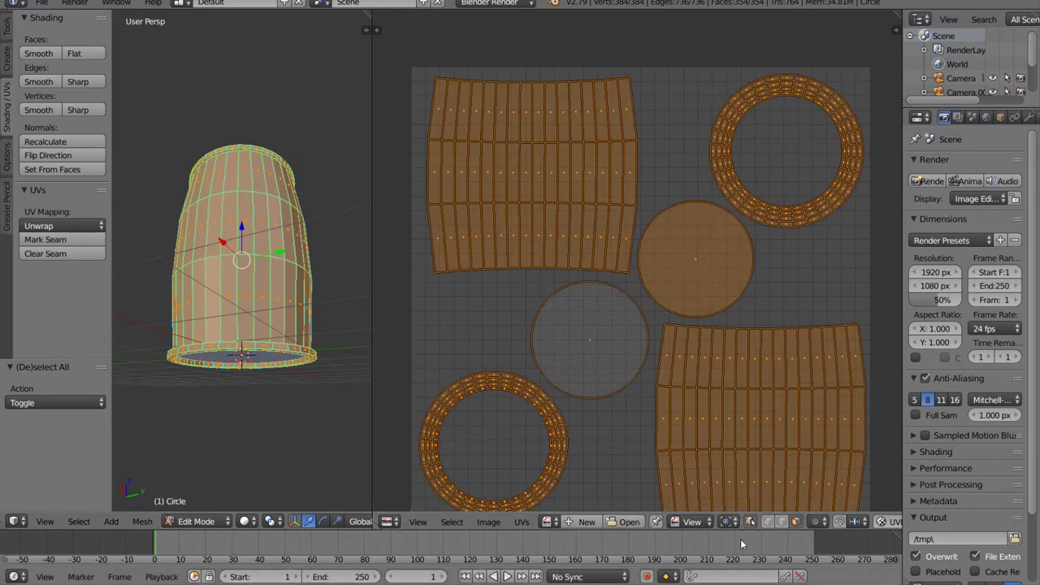
pyautogui.click(522, 522)
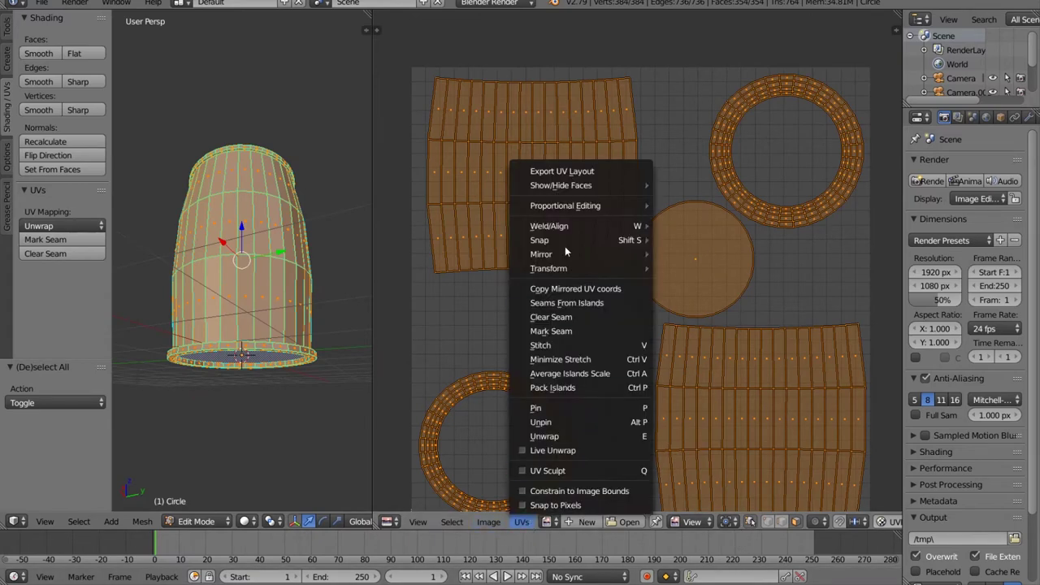
pyautogui.click(579, 171)
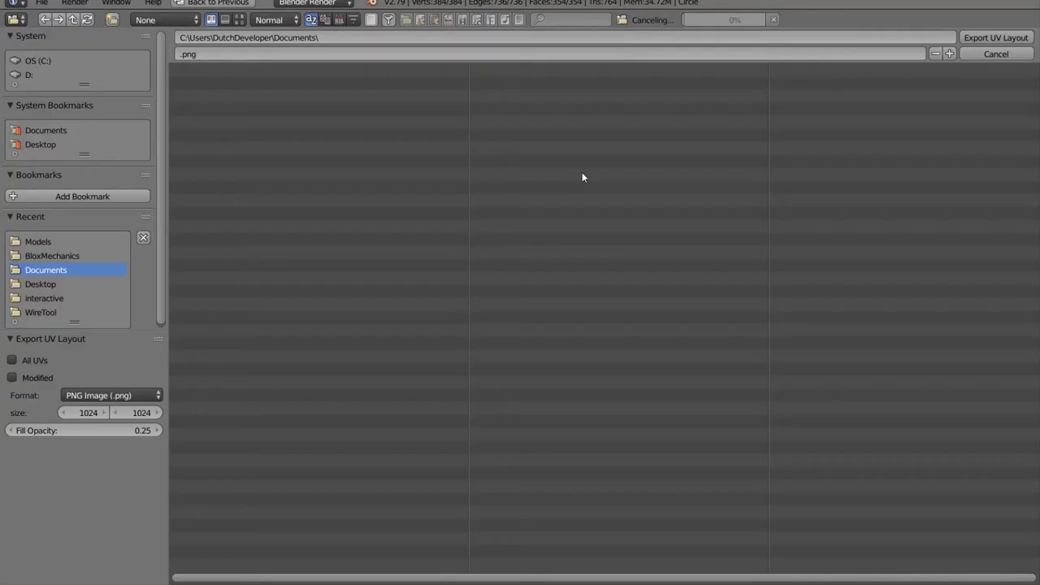
pyautogui.click(40, 145)
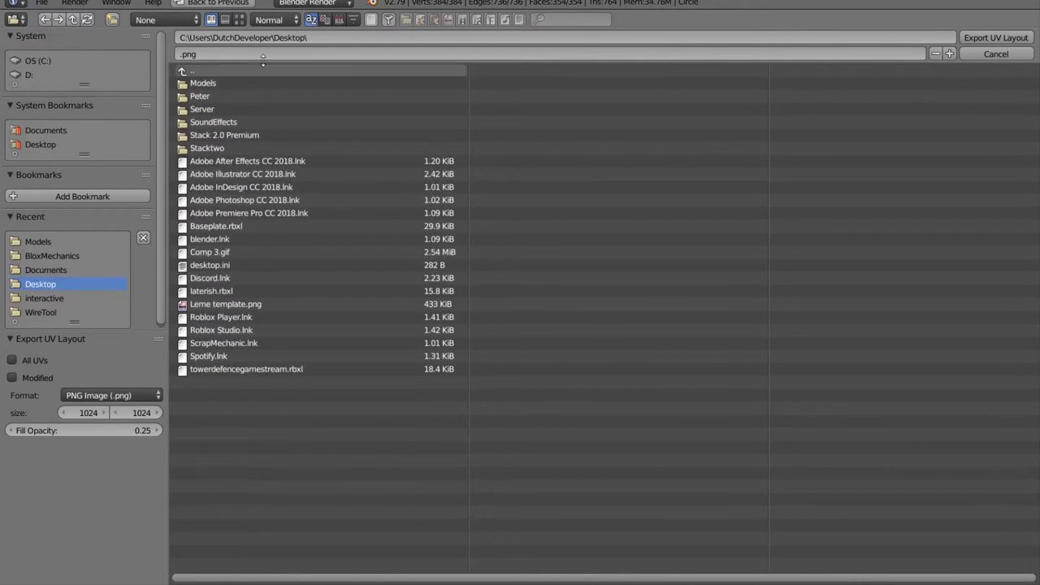
pyautogui.write('BarrelUV')
pyautogui.click(992, 38)
pyautogui.click(1001, 40)
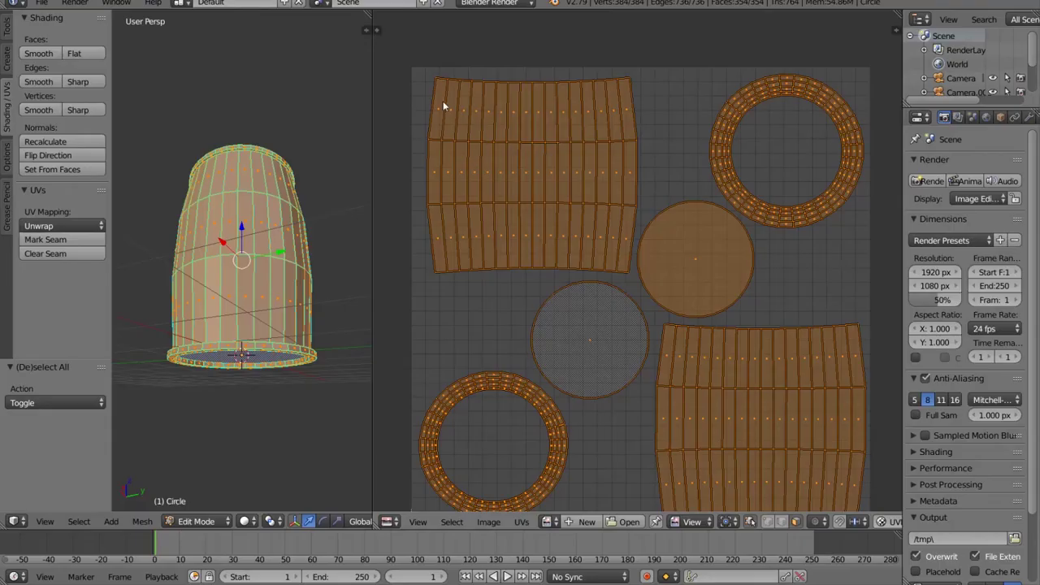
pyautogui.press('a')
pyautogui.moveTo(309, 82); pyautogui.dragTo(269, 227, button='middle')
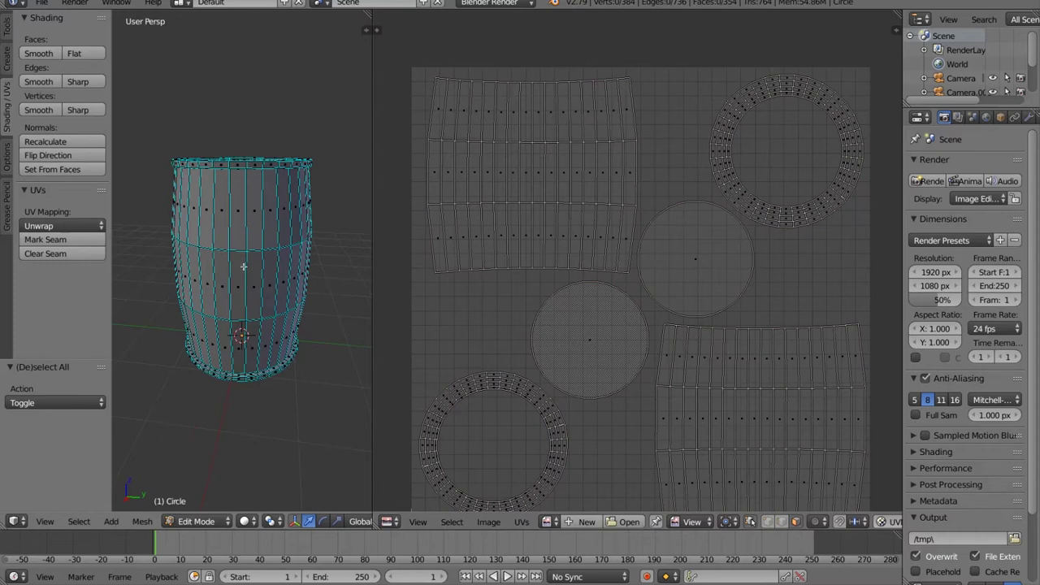
pyautogui.click(39, 3)
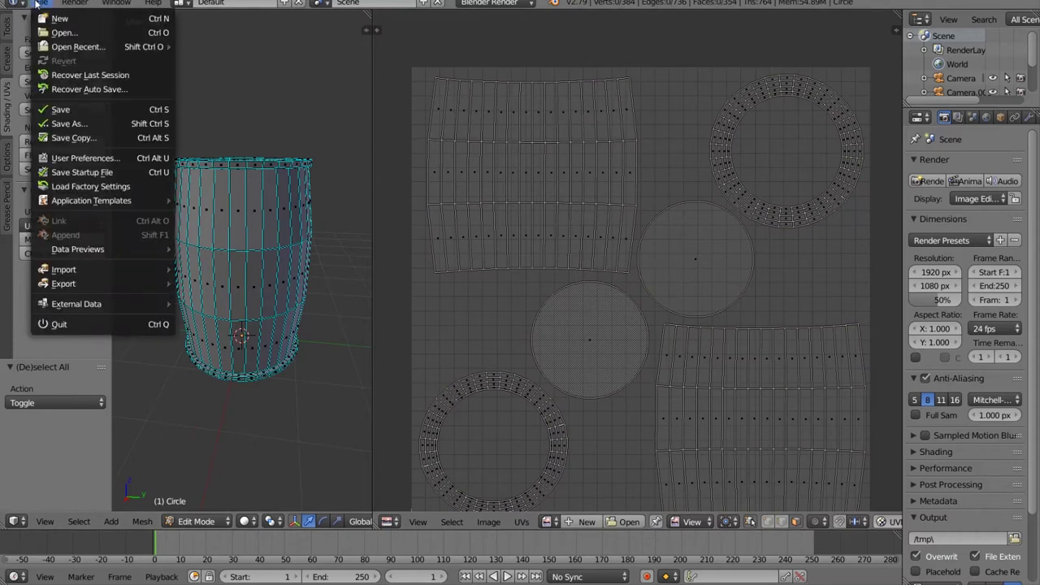
pyautogui.click(61, 109)
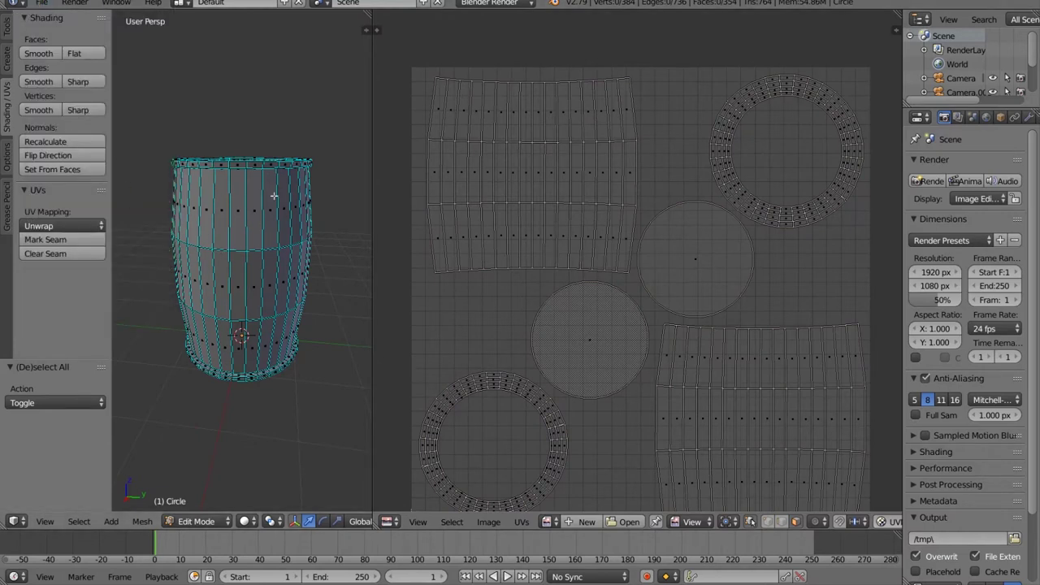
pyautogui.moveTo(324, 91); pyautogui.dragTo(320, 166, button='middle')
pyautogui.scroll(3, 319, 162)
pyautogui.scroll(-2, 317, 158)
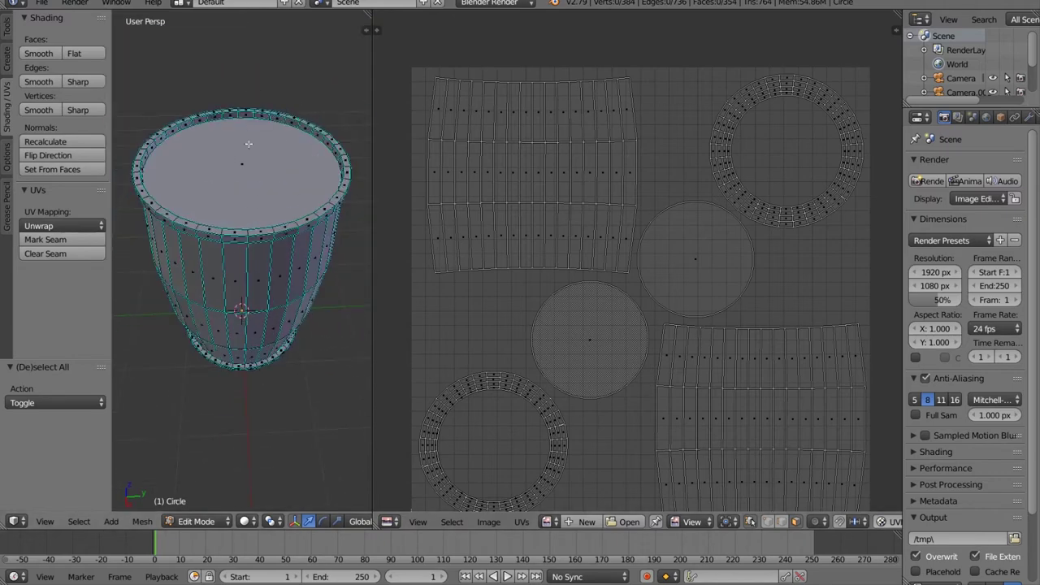
pyautogui.press('a')
pyautogui.press('a')
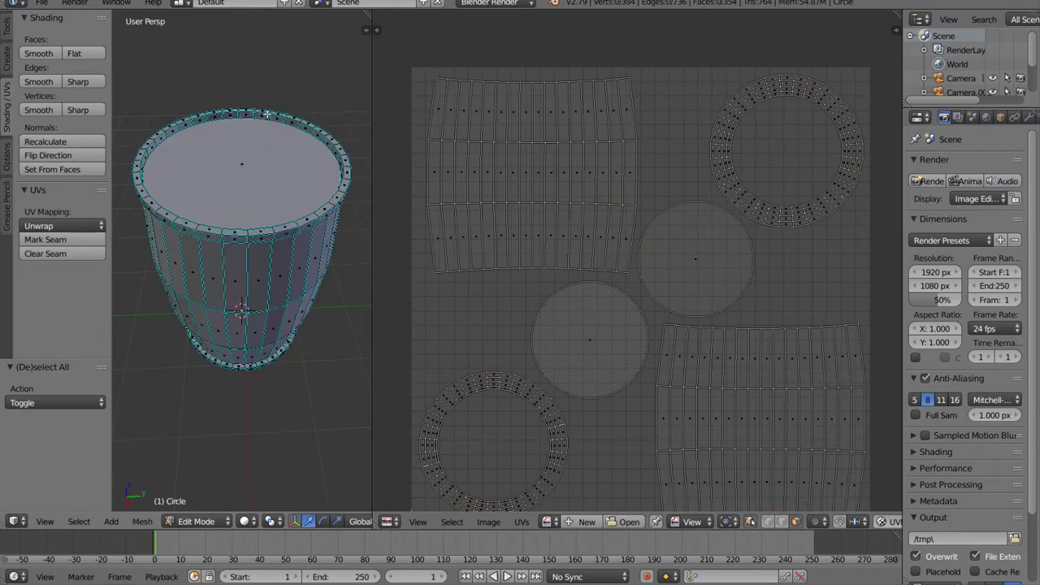
# Export the barrel in FBX format to the Desktop as TutorialUVMappingBarrel.fbx.
pyautogui.click(42, 5)
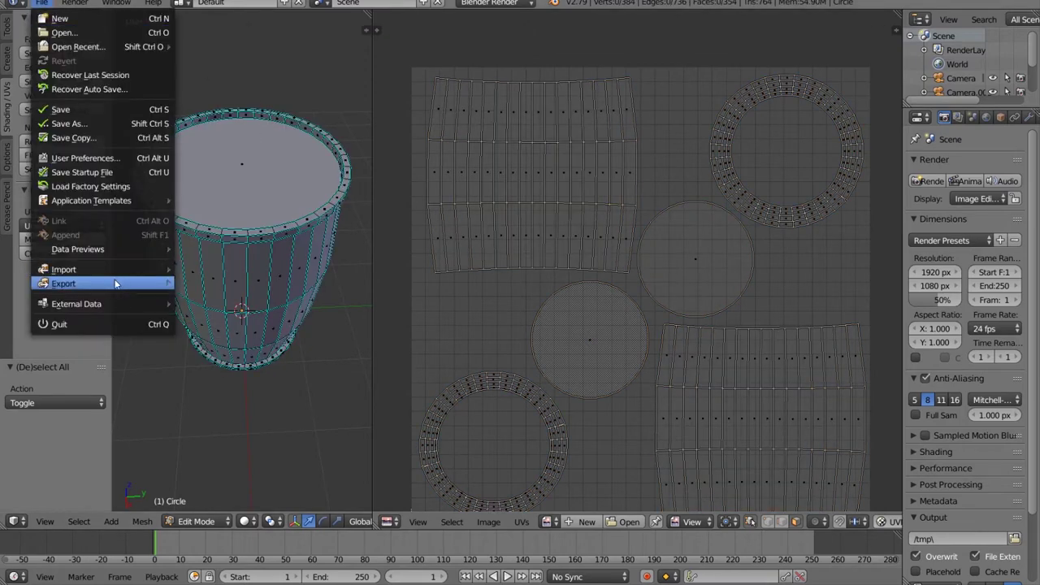
pyautogui.moveTo(116, 283)
pyautogui.click(227, 326)
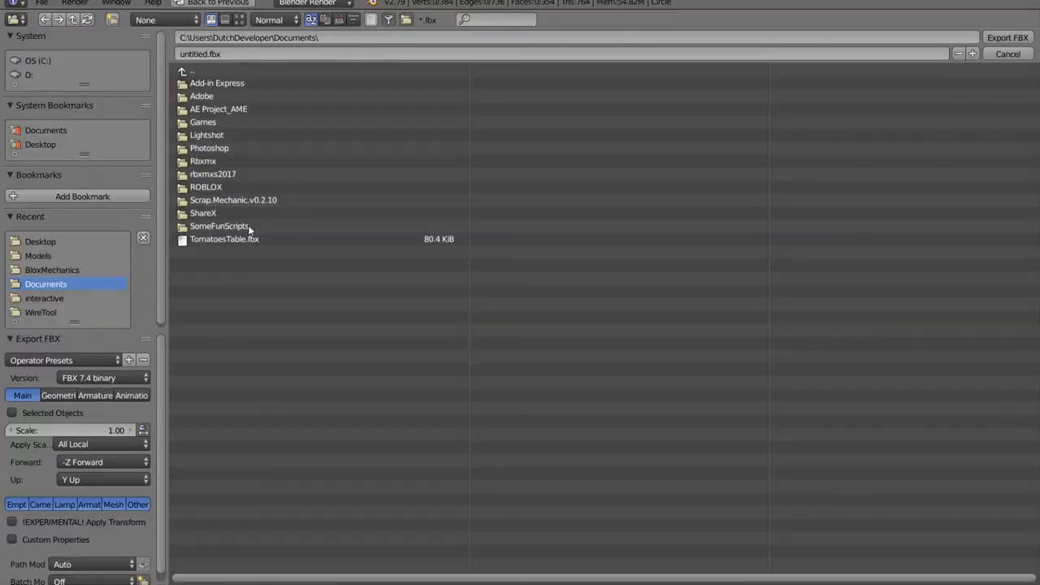
pyautogui.click(36, 144)
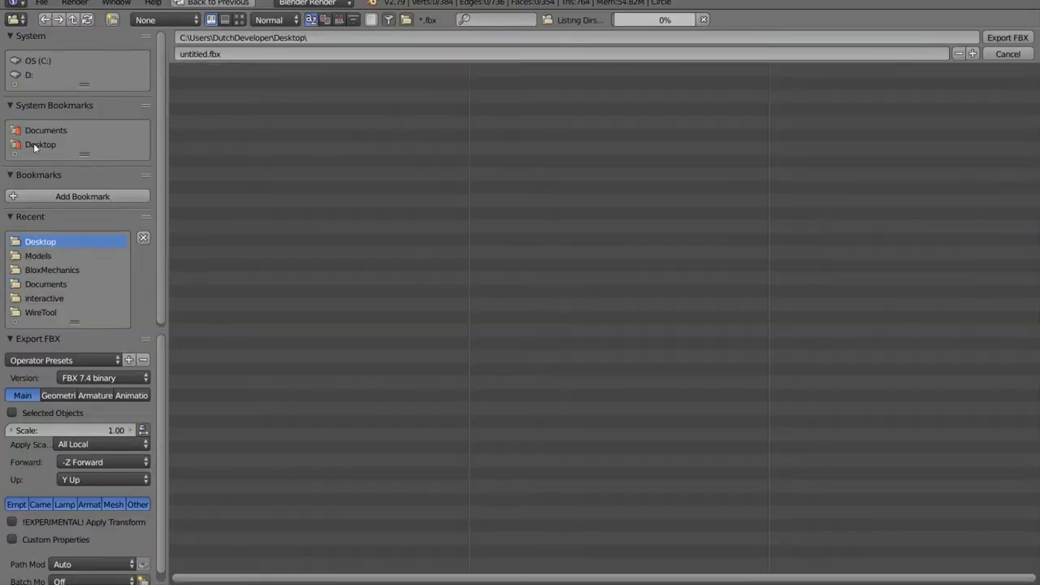
pyautogui.click(210, 54)
pyautogui.write('T')
pyautogui.write('utorialUVMapping')
pyautogui.write('BV')
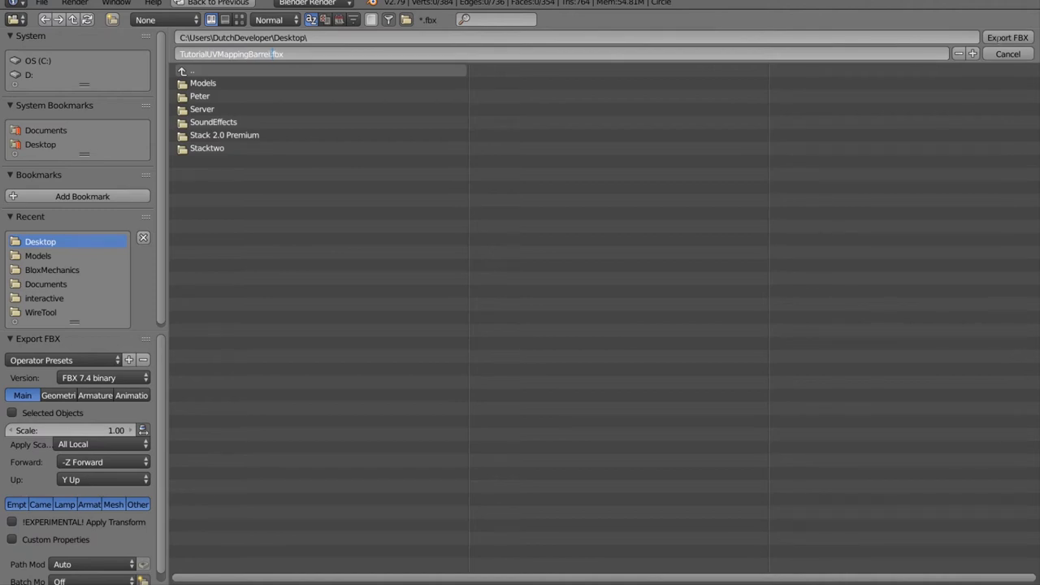
pyautogui.click(999, 38)
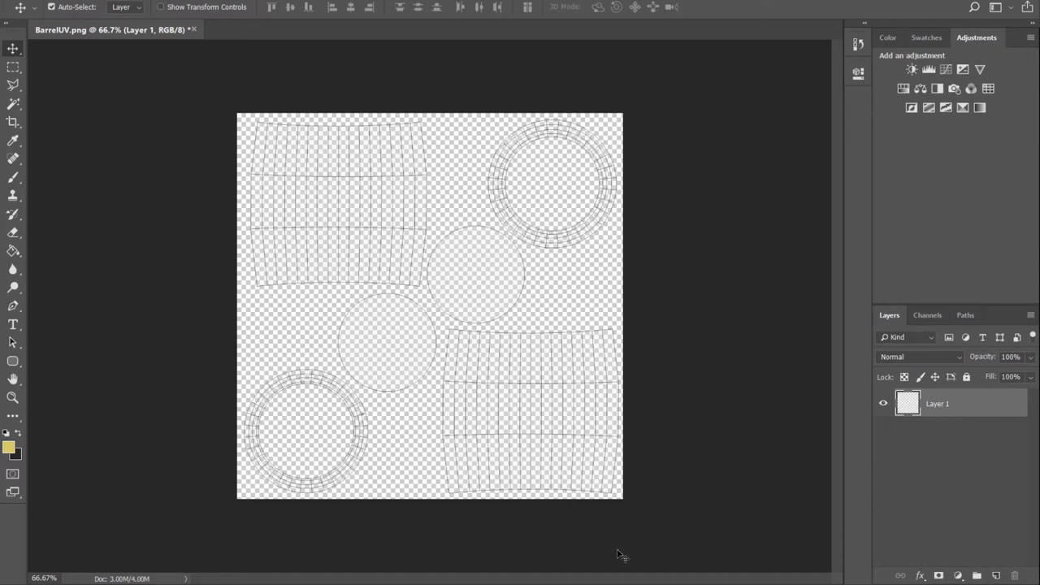
# In Photoshop, add a new layer to BarrelUV.png and place it beneath the UV wireframe layer.
pyautogui.click(996, 576)
pyautogui.moveTo(953, 406); pyautogui.dragTo(938, 446)
pyautogui.click(884, 407)
pyautogui.click(883, 404)
# Change the foreground color to a medium wood brown.
pyautogui.click(9, 447)
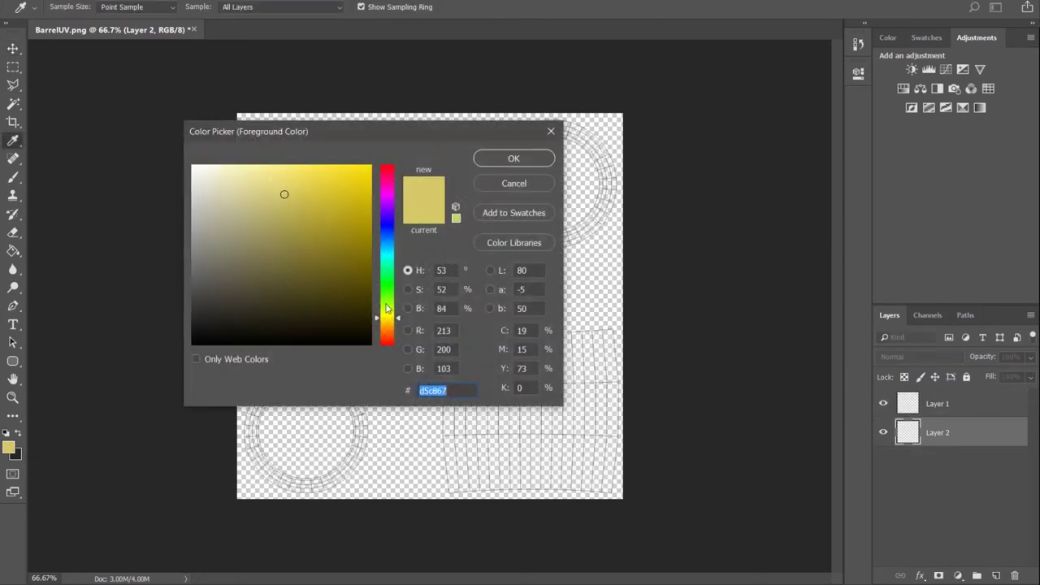
pyautogui.moveTo(380, 319)
pyautogui.mouseDown()
pyautogui.moveTo(387, 343)
pyautogui.moveTo(387, 331)
pyautogui.mouseUp()
pyautogui.moveTo(325, 191)
pyautogui.mouseDown()
pyautogui.moveTo(318, 239)
pyautogui.moveTo(292, 239)
pyautogui.mouseUp()
pyautogui.click(514, 157)
pyautogui.press('v')
# Switch to the Brush tool, undo a soft test stroke on the lower body island's edge, and set the brush hardness to 100%.
pyautogui.keyDown('alt'); pyautogui.scroll(3, 557, 321); pyautogui.keyUp('alt')
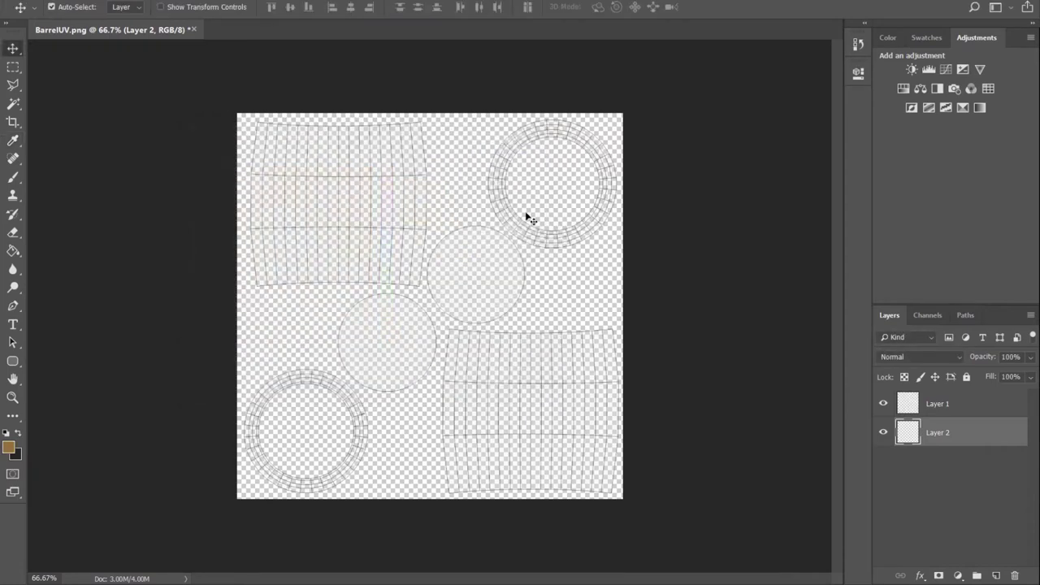
pyautogui.scroll(-2, 606, 391)
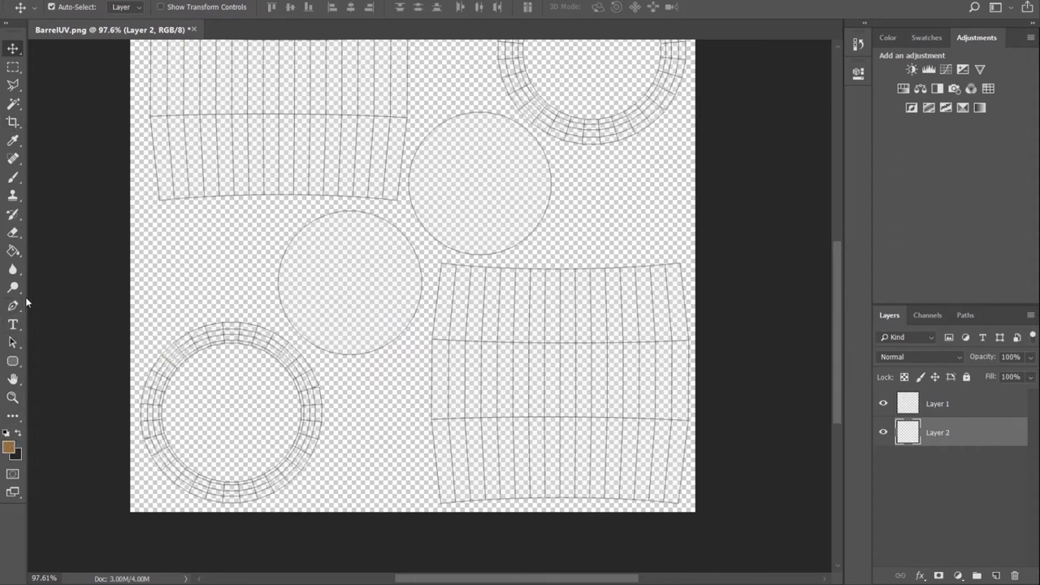
pyautogui.click(13, 177)
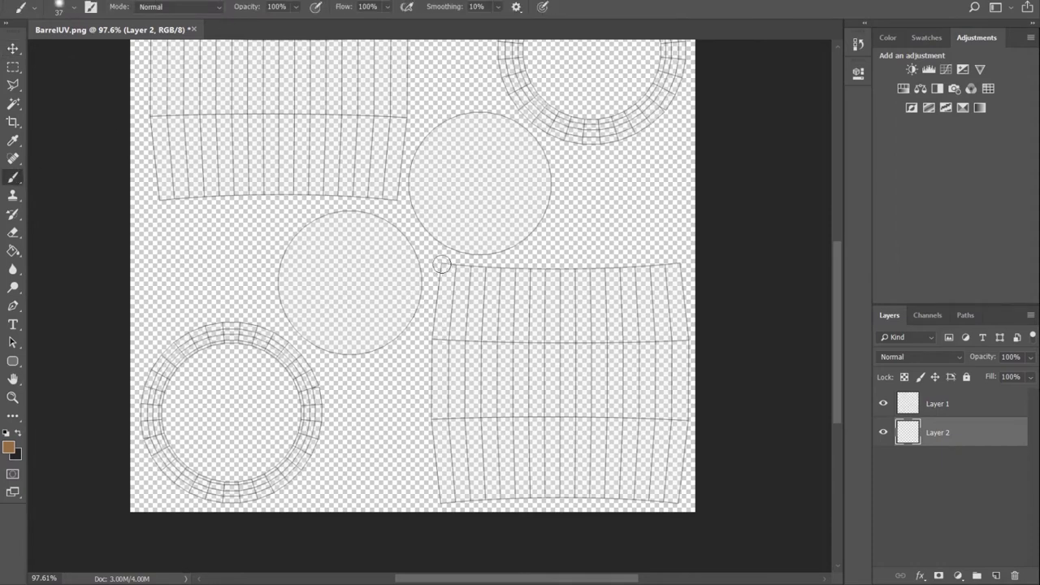
pyautogui.moveTo(442, 264); pyautogui.dragTo(476, 269)
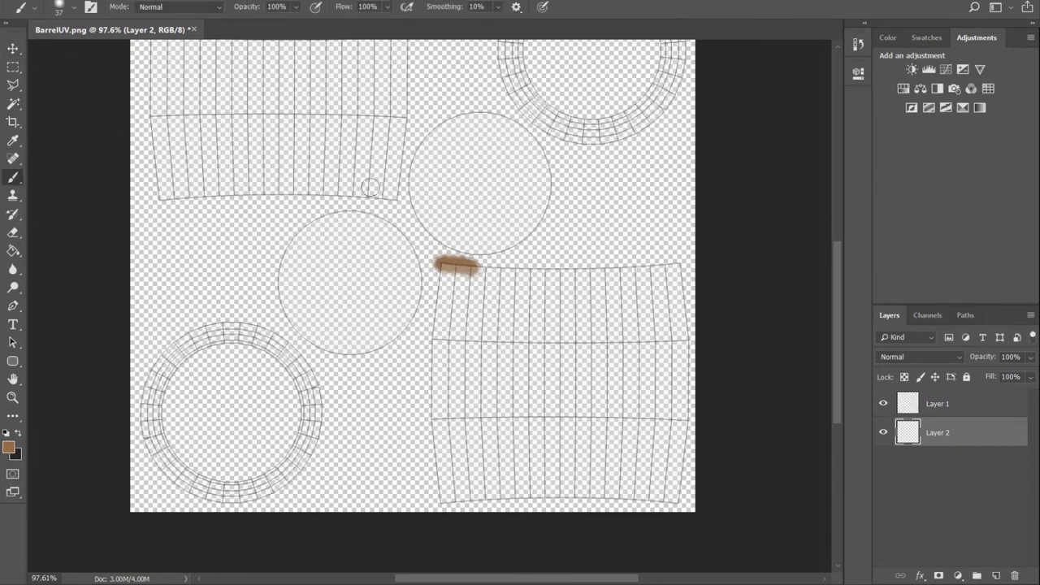
pyautogui.hotkey('ctrl', 'z')
pyautogui.click(74, 7)
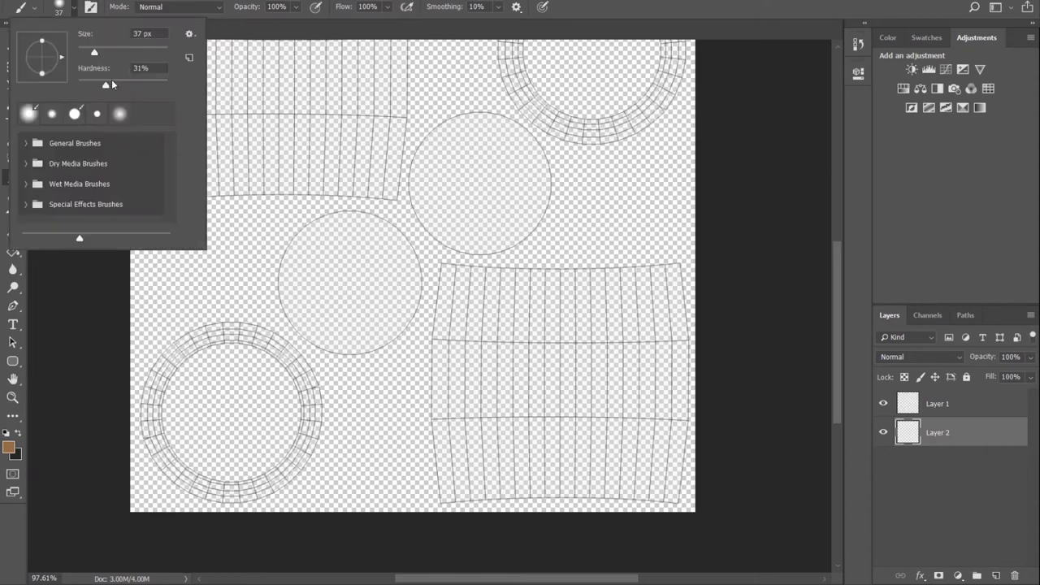
# Paint a brown border over the edges of the lower body-half island on Layer 2 and start filling inward.
pyautogui.click(439, 322)
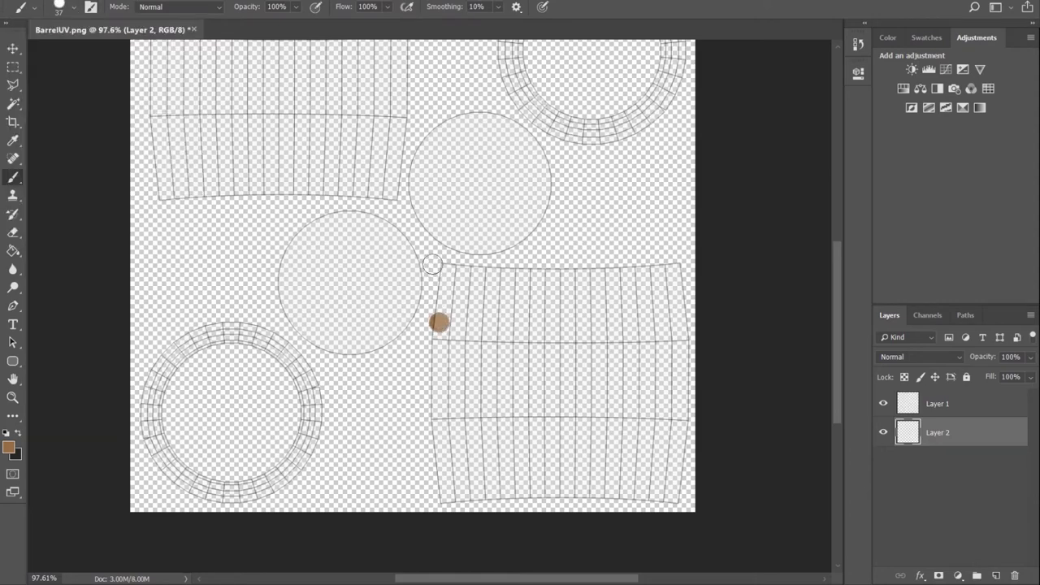
pyautogui.moveTo(438, 263)
pyautogui.mouseDown()
pyautogui.moveTo(603, 276)
pyautogui.moveTo(689, 263)
pyautogui.moveTo(689, 496)
pyautogui.moveTo(442, 501)
pyautogui.moveTo(426, 390)
pyautogui.moveTo(437, 291)
pyautogui.mouseUp()
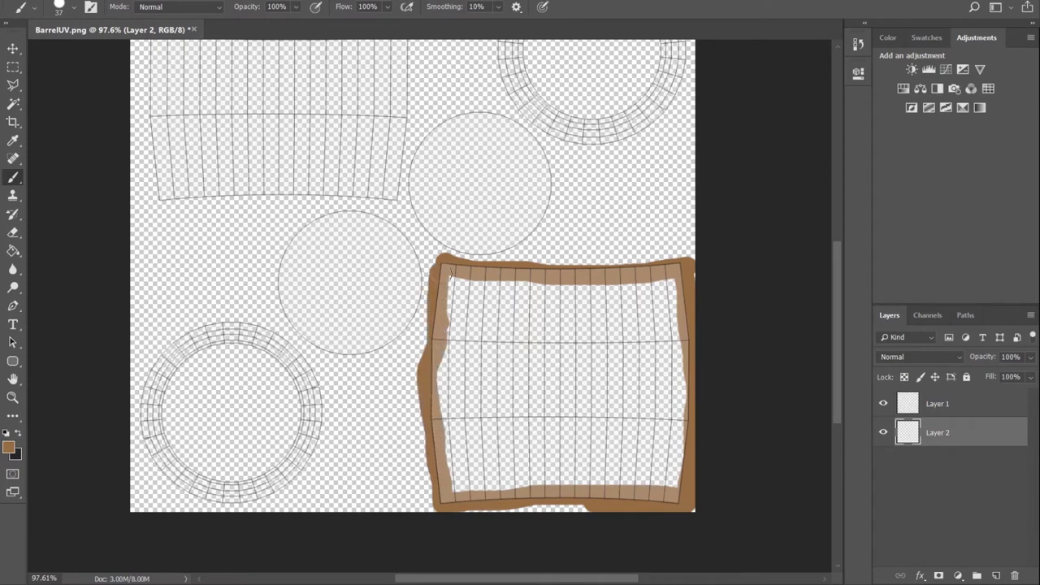
pyautogui.moveTo(445, 278)
pyautogui.mouseDown()
pyautogui.moveTo(662, 286)
pyautogui.moveTo(676, 371)
pyautogui.moveTo(676, 467)
pyautogui.moveTo(665, 486)
pyautogui.moveTo(451, 483)
pyautogui.mouseUp()
pyautogui.moveTo(444, 420); pyautogui.dragTo(443, 382)
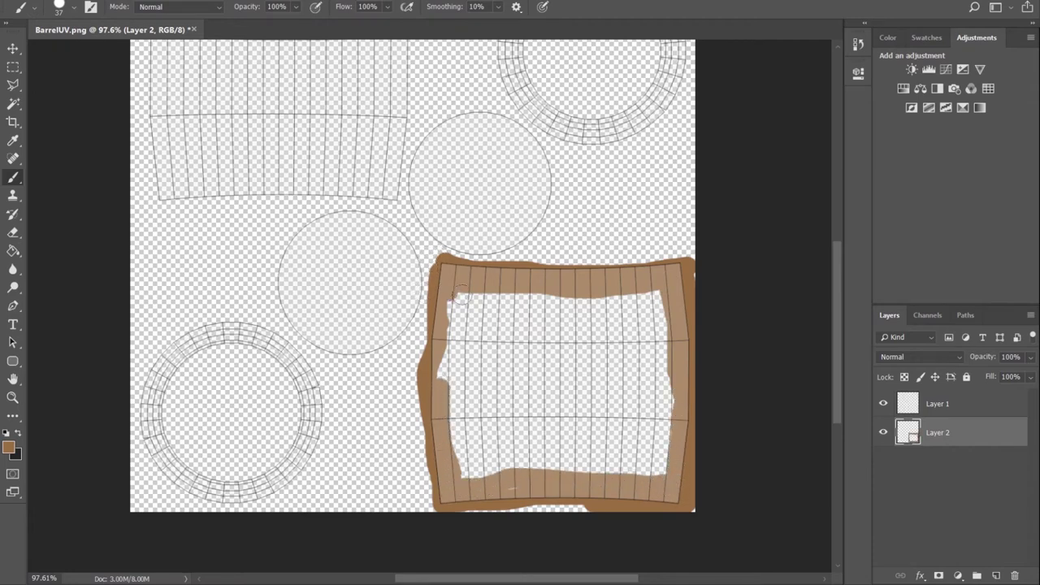
pyautogui.moveTo(492, 296)
pyautogui.mouseDown()
pyautogui.moveTo(630, 298)
pyautogui.moveTo(658, 342)
pyautogui.moveTo(665, 447)
pyautogui.moveTo(521, 486)
pyautogui.moveTo(460, 467)
pyautogui.moveTo(606, 463)
pyautogui.moveTo(569, 443)
pyautogui.moveTo(561, 382)
pyautogui.moveTo(476, 325)
pyautogui.moveTo(459, 439)
pyautogui.moveTo(443, 358)
pyautogui.moveTo(480, 352)
pyautogui.mouseUp()
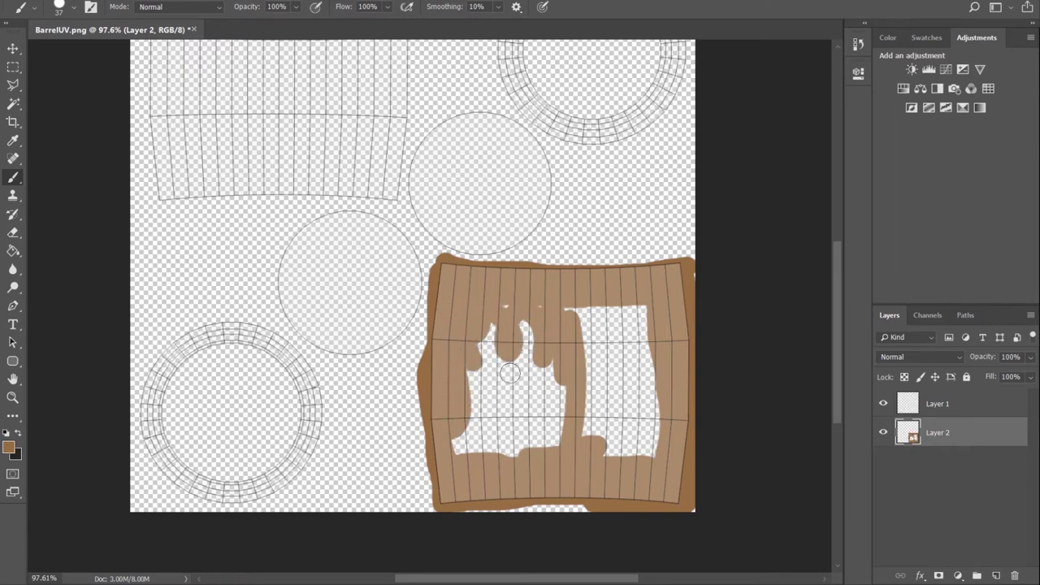
pyautogui.keyDown('ctrl'); pyautogui.scroll(3, 507, 375); pyautogui.keyUp('ctrl')
pyautogui.keyDown('ctrl'); pyautogui.scroll(-4, 494, 336); pyautogui.keyUp('ctrl')
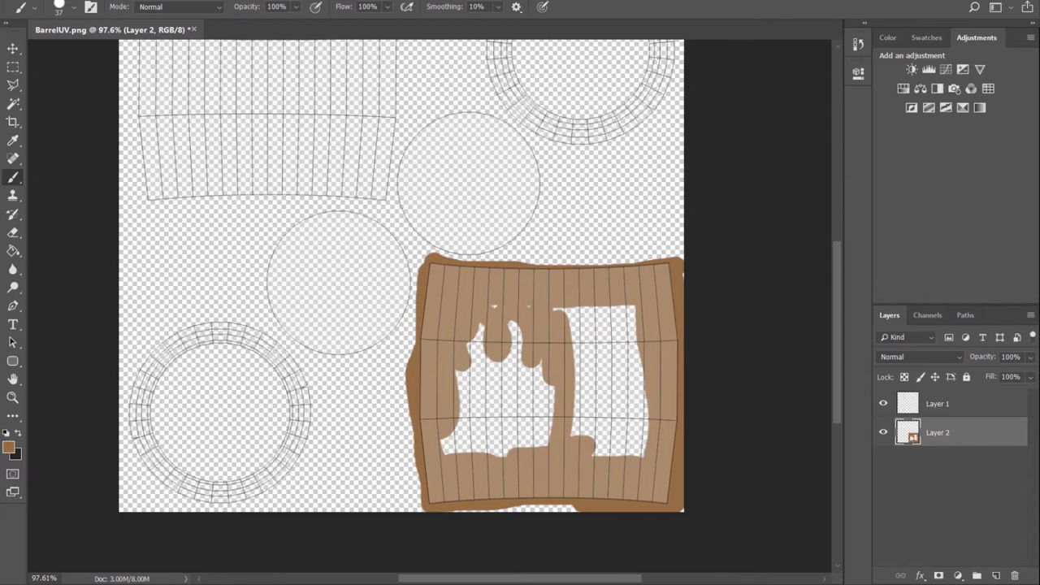
# Enlarge the brush to 124 px and paint the remaining gaps inside the lower body-half island brown.
pyautogui.click(77, 9)
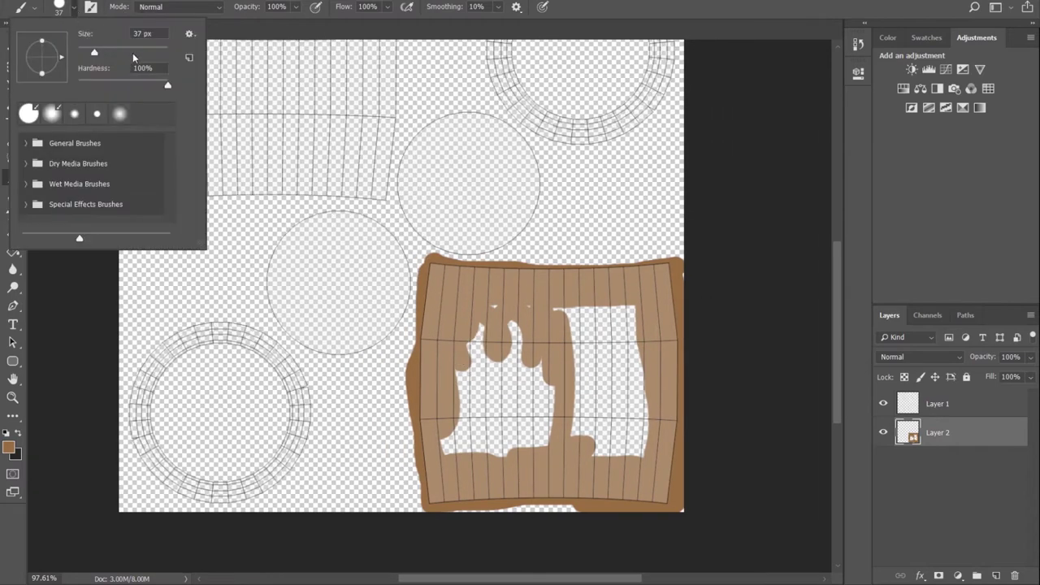
pyautogui.moveTo(473, 328)
pyautogui.mouseDown()
pyautogui.moveTo(617, 324)
pyautogui.moveTo(640, 452)
pyautogui.mouseUp()
pyautogui.moveTo(624, 399)
pyautogui.mouseDown()
pyautogui.moveTo(565, 386)
pyautogui.moveTo(511, 394)
pyautogui.moveTo(496, 437)
pyautogui.mouseUp()
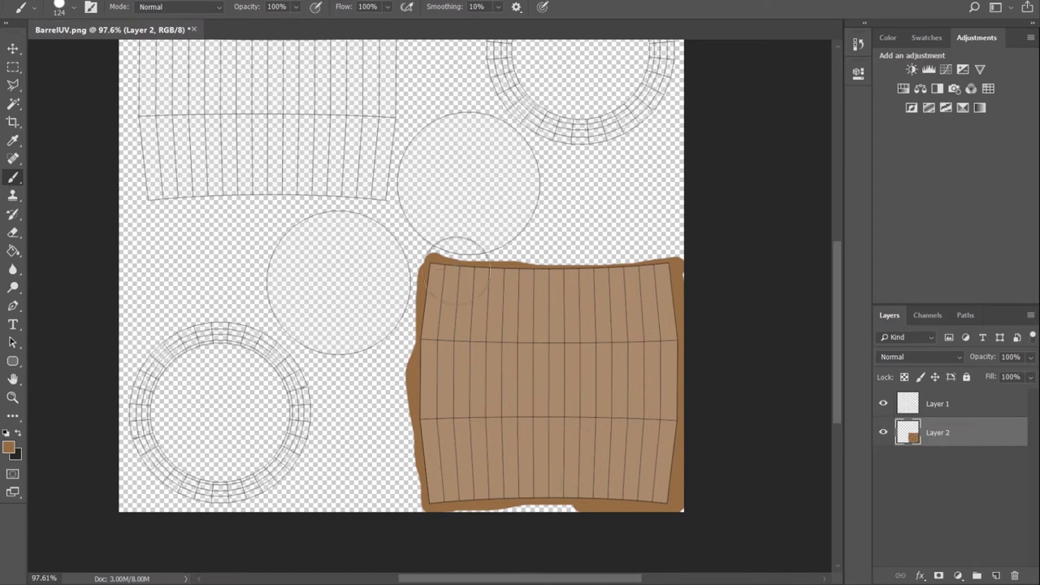
# Add another new layer directly above the brown-painted layer.
pyautogui.scroll(5, 471, 291)
pyautogui.click(995, 575)
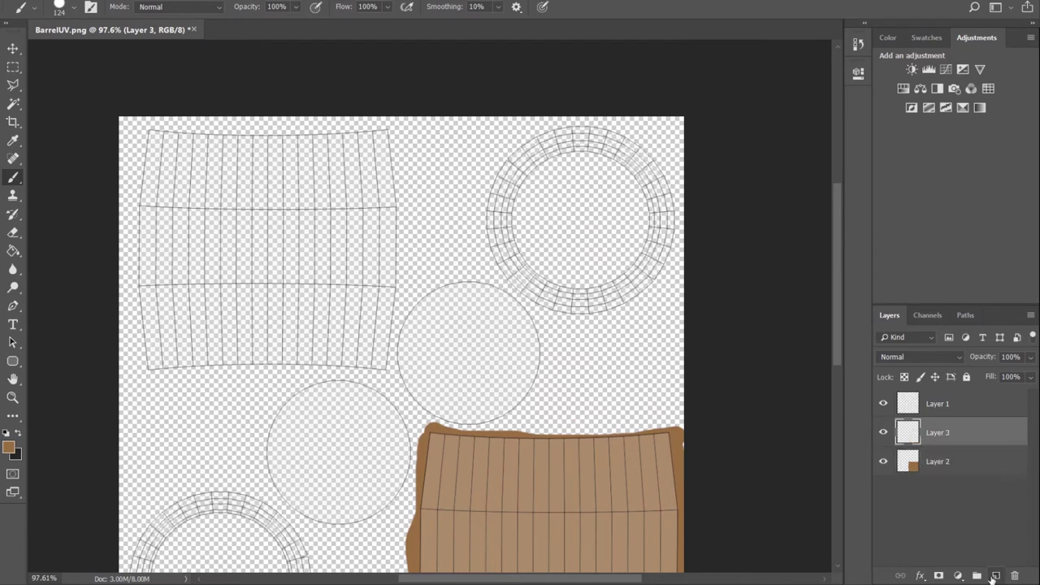
# Paint the whole upper body-half island brown on Layer 3, finishing its last corner with a 53 px brush.
pyautogui.moveTo(158, 152); pyautogui.dragTo(378, 148)
pyautogui.moveTo(376, 185)
pyautogui.mouseDown()
pyautogui.moveTo(366, 321)
pyautogui.moveTo(345, 229)
pyautogui.moveTo(187, 197)
pyautogui.moveTo(158, 244)
pyautogui.moveTo(159, 354)
pyautogui.moveTo(321, 345)
pyautogui.moveTo(329, 329)
pyautogui.moveTo(187, 317)
pyautogui.moveTo(244, 243)
pyautogui.moveTo(198, 286)
pyautogui.mouseUp()
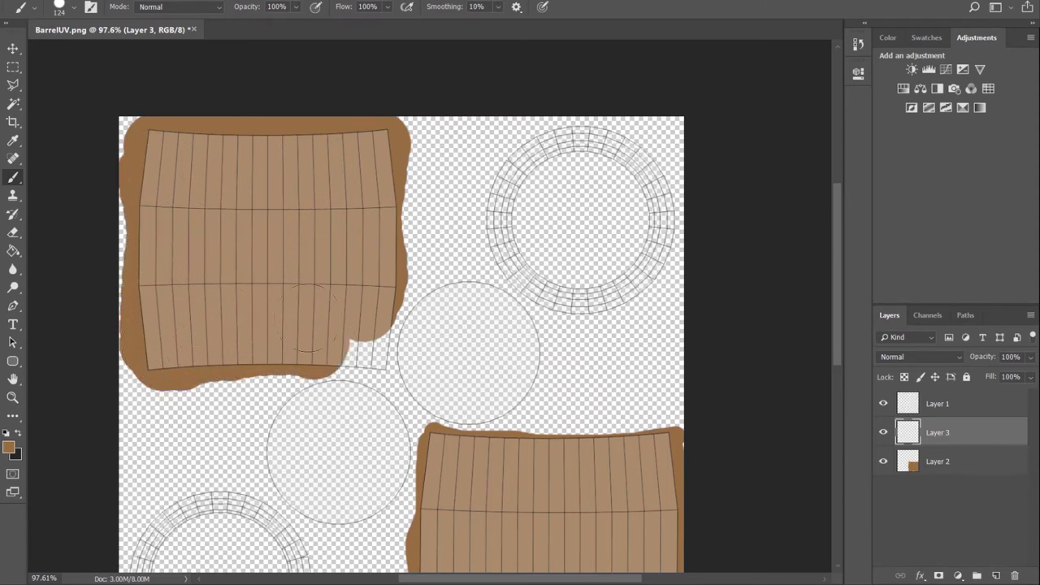
pyautogui.click(74, 8)
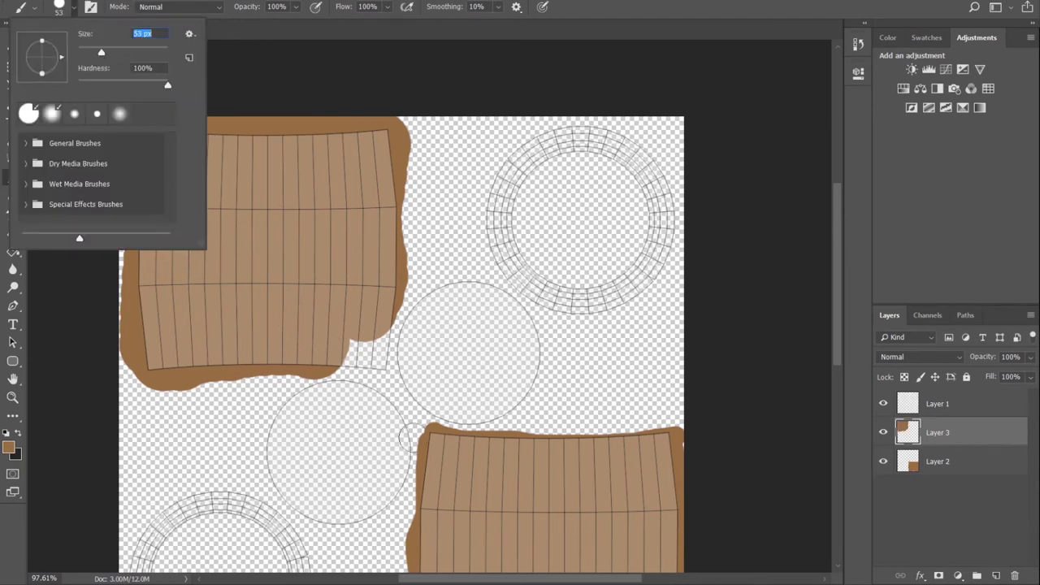
pyautogui.click(331, 352)
pyautogui.moveTo(333, 354)
pyautogui.mouseDown()
pyautogui.moveTo(376, 368)
pyautogui.moveTo(381, 352)
pyautogui.mouseUp()
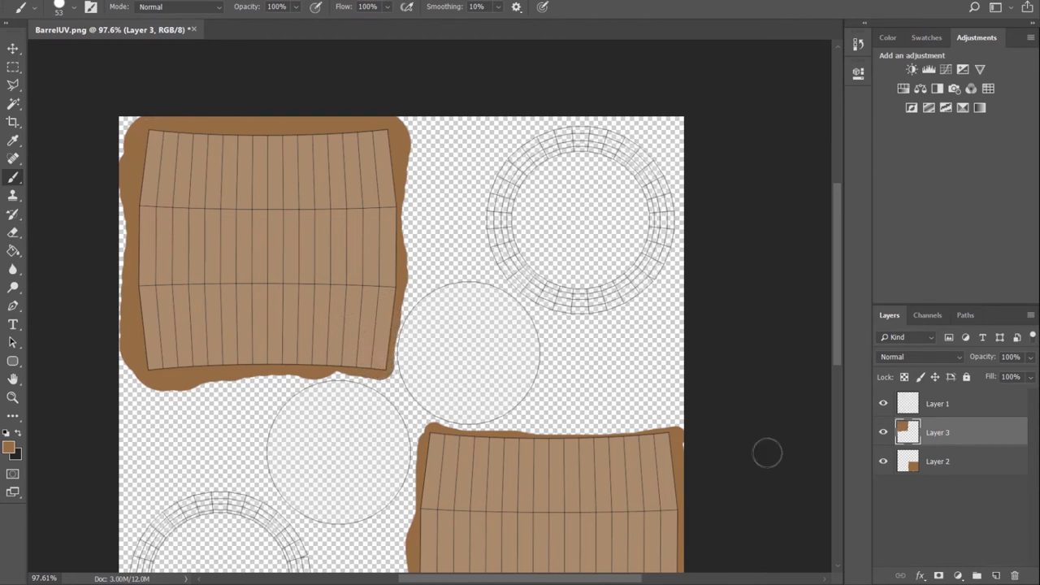
# Switch to Blender and select a face of the lower ring UV island to check which barrel rim it belongs to.
pyautogui.scroll(-2, 518, 348)
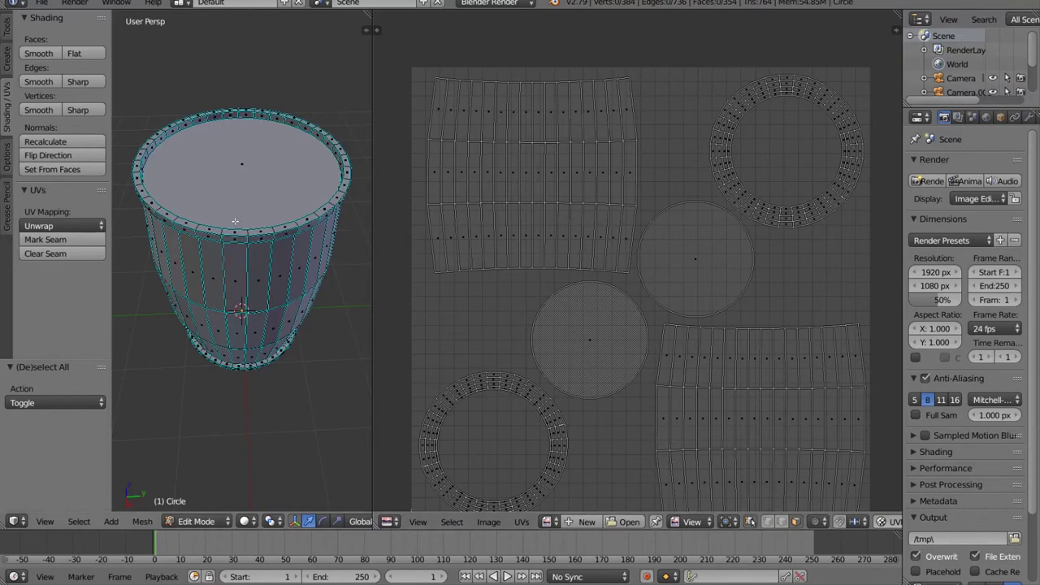
pyautogui.rightClick(501, 380)
pyautogui.scroll(3, 301, 335)
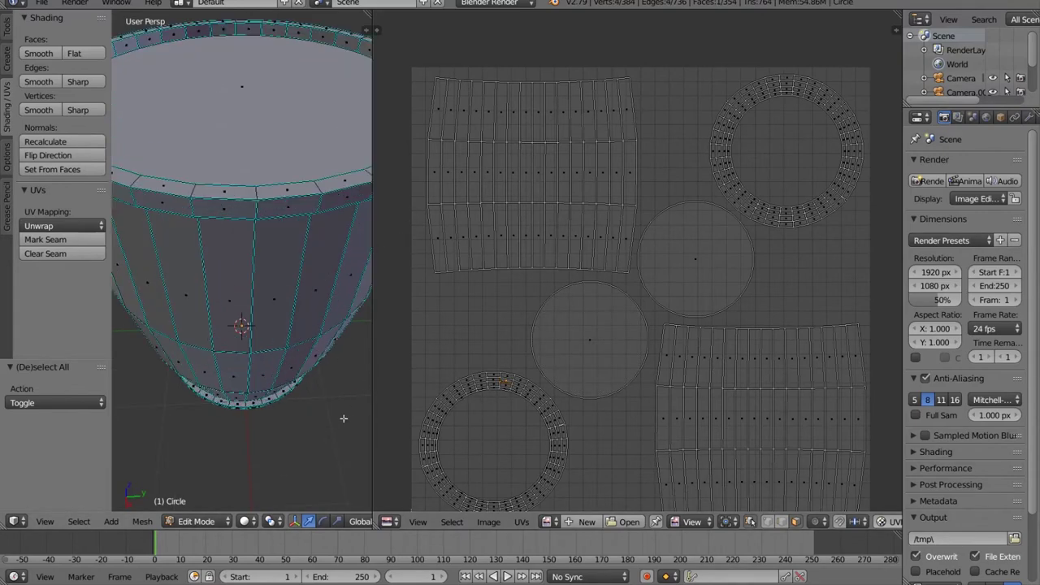
pyautogui.moveTo(343, 420); pyautogui.dragTo(488, 432, button='middle')
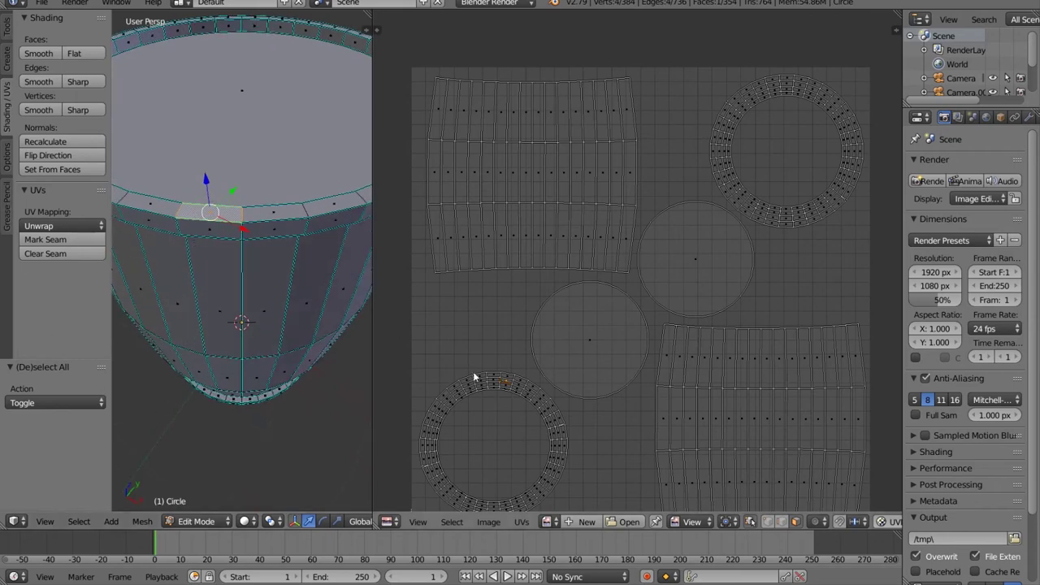
pyautogui.moveTo(353, 381)
pyautogui.mouseDown(button='middle')
pyautogui.moveTo(342, 325)
pyautogui.moveTo(349, 365)
pyautogui.mouseUp(button='middle')
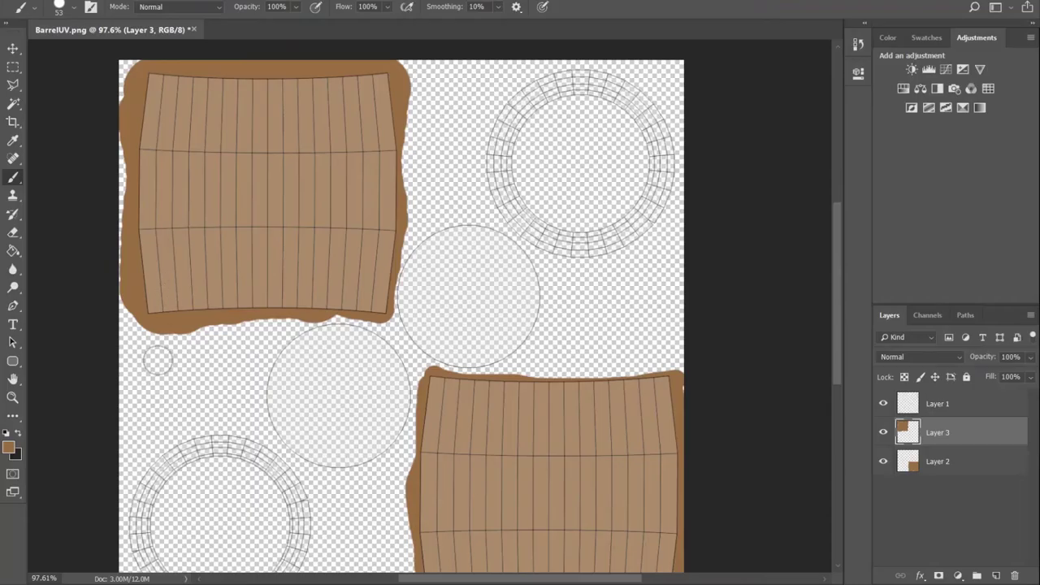
# Switch back to Photoshop and add a new layer above the upper body island's layer.
pyautogui.scroll(-2, 205, 462)
pyautogui.click(997, 575)
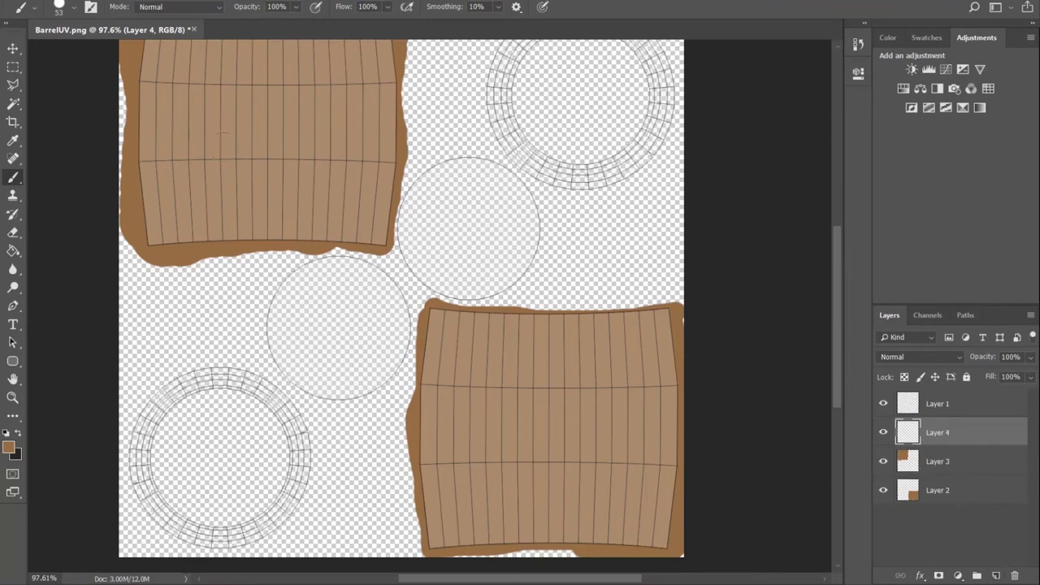
pyautogui.keyDown('alt'); pyautogui.scroll(4, 240, 431); pyautogui.keyUp('alt')
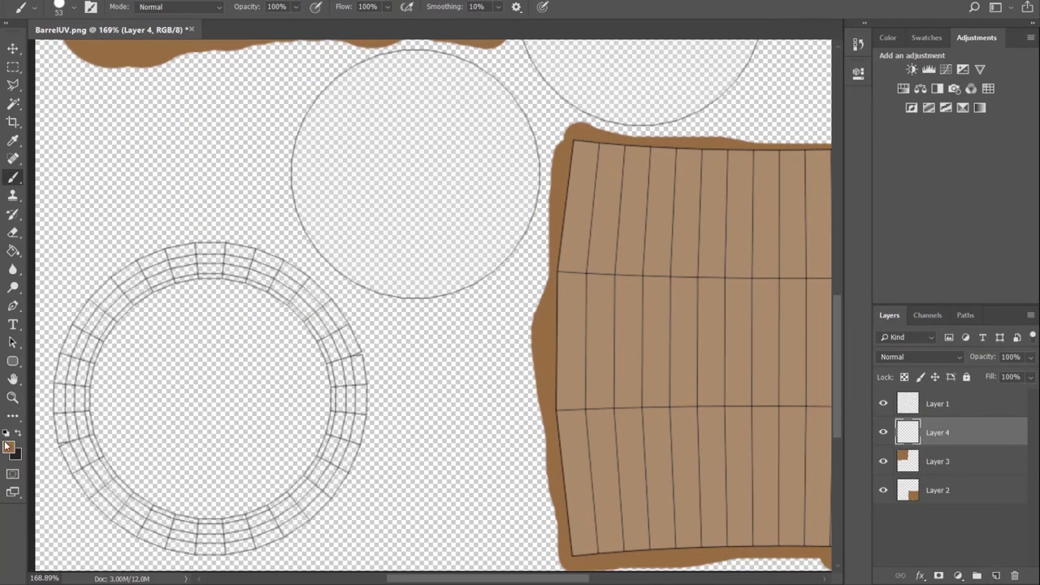
# Set the foreground colour to dark brown #372e25, try it on the lower ring island, and undo the stroke.
pyautogui.click(8, 445)
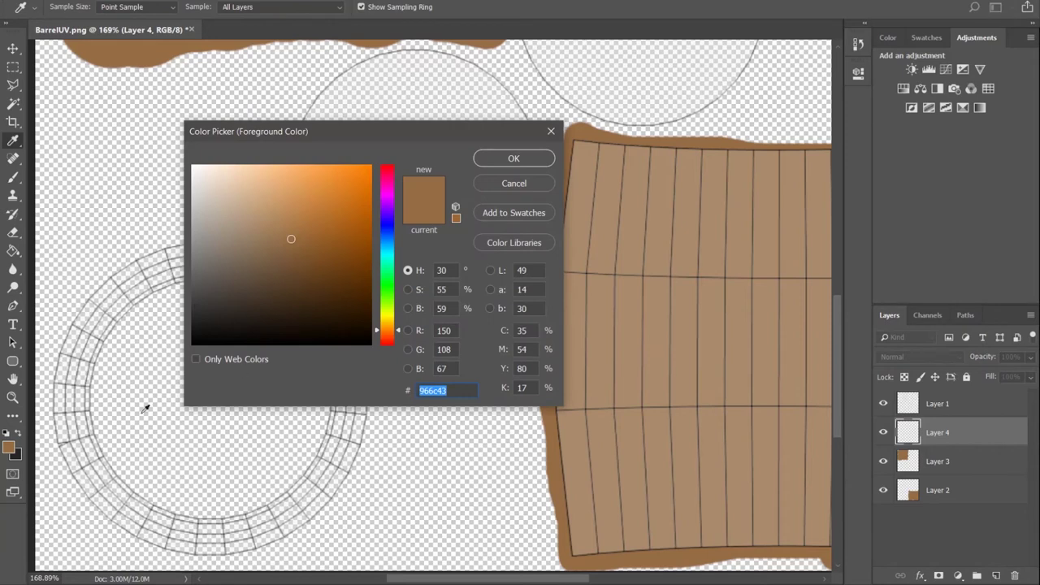
pyautogui.click(526, 154)
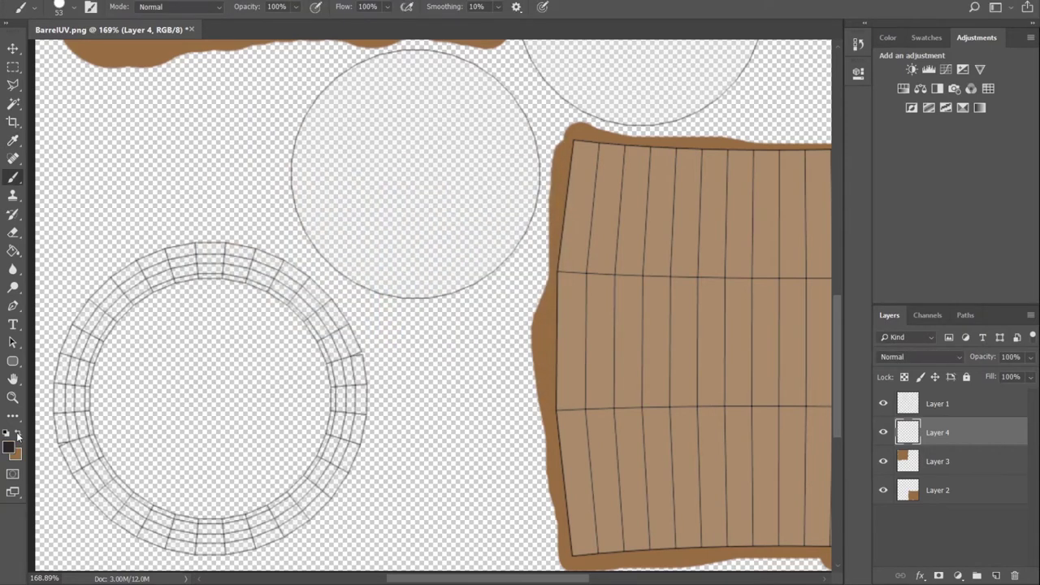
pyautogui.click(8, 447)
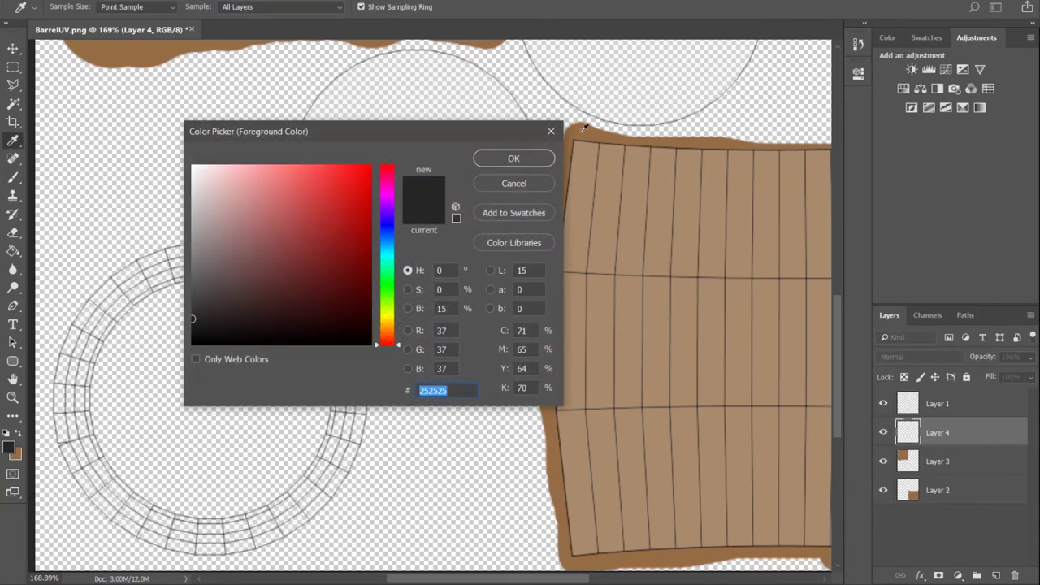
pyautogui.click(584, 127)
pyautogui.moveTo(303, 252)
pyautogui.mouseDown()
pyautogui.moveTo(262, 268)
pyautogui.moveTo(248, 313)
pyautogui.moveTo(251, 305)
pyautogui.mouseUp()
pyautogui.click(514, 158)
pyautogui.press('b')
pyautogui.moveTo(243, 259)
pyautogui.mouseDown()
pyautogui.moveTo(153, 267)
pyautogui.moveTo(118, 293)
pyautogui.moveTo(73, 362)
pyautogui.mouseUp()
pyautogui.click(11, 447)
pyautogui.click(514, 184)
pyautogui.press('b')
pyautogui.hotkey('ctrl', 'z')
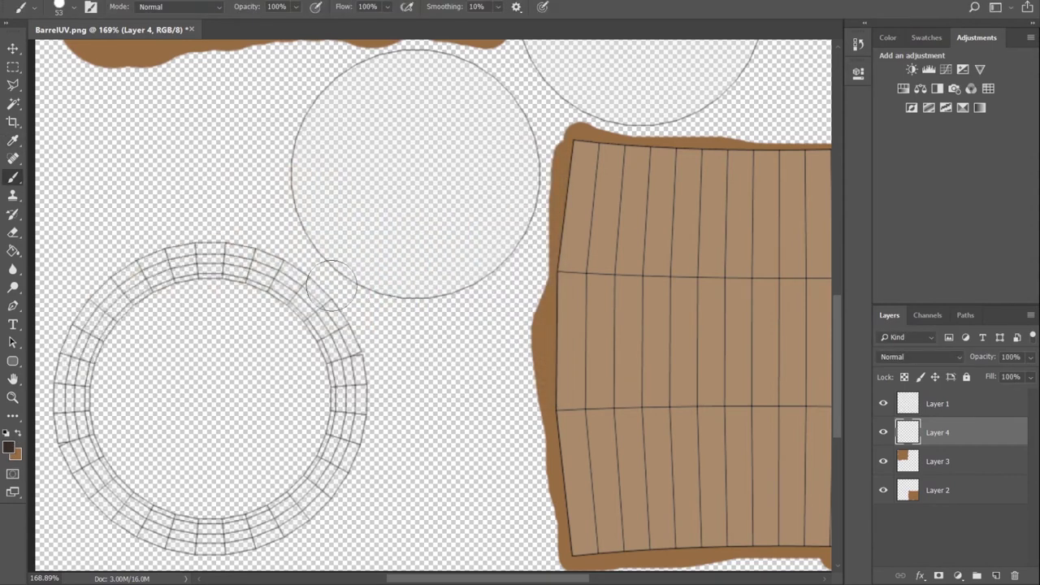
# Lighten the foreground dark brown and paint all around the lower ring island with it on Layer 4.
pyautogui.click(10, 447)
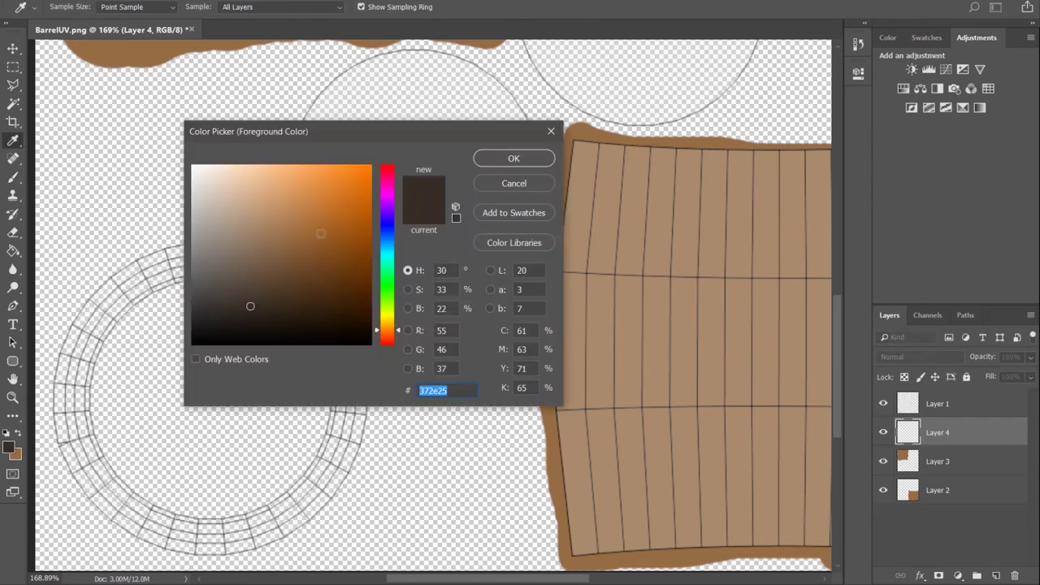
pyautogui.click(251, 286)
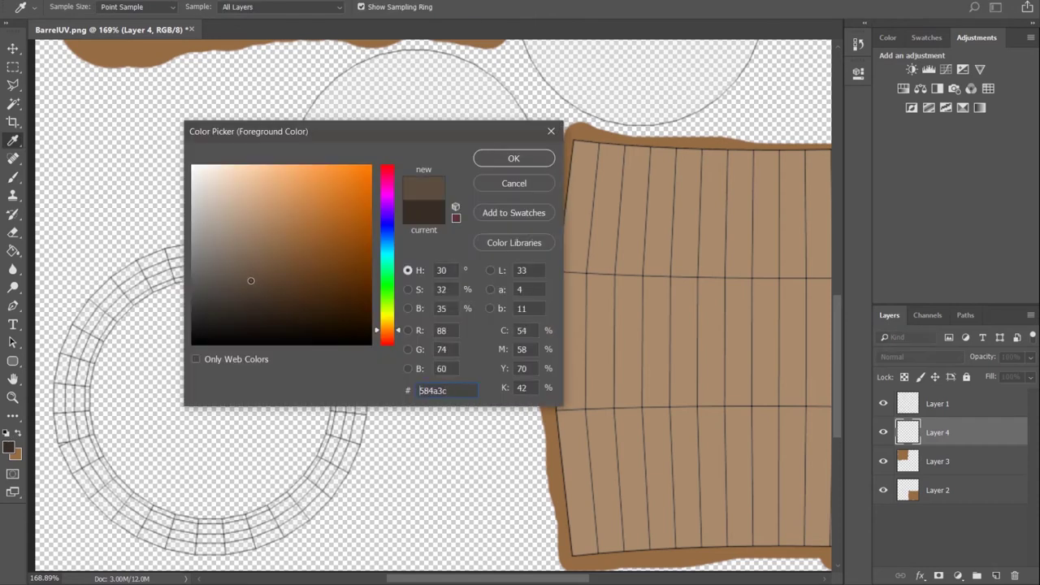
pyautogui.click(513, 158)
pyautogui.press('b')
pyautogui.moveTo(264, 261)
pyautogui.mouseDown()
pyautogui.moveTo(155, 258)
pyautogui.moveTo(114, 305)
pyautogui.moveTo(134, 268)
pyautogui.moveTo(69, 325)
pyautogui.moveTo(65, 456)
pyautogui.moveTo(187, 528)
pyautogui.moveTo(219, 526)
pyautogui.moveTo(171, 540)
pyautogui.moveTo(321, 492)
pyautogui.moveTo(345, 402)
pyautogui.moveTo(329, 333)
pyautogui.moveTo(259, 266)
pyautogui.moveTo(378, 374)
pyautogui.moveTo(302, 327)
pyautogui.moveTo(233, 298)
pyautogui.moveTo(208, 300)
pyautogui.moveTo(130, 321)
pyautogui.moveTo(99, 403)
pyautogui.moveTo(50, 382)
pyautogui.moveTo(53, 445)
pyautogui.moveTo(97, 310)
pyautogui.mouseUp()
pyautogui.moveTo(186, 266)
pyautogui.mouseDown()
pyautogui.moveTo(252, 250)
pyautogui.moveTo(286, 280)
pyautogui.mouseUp()
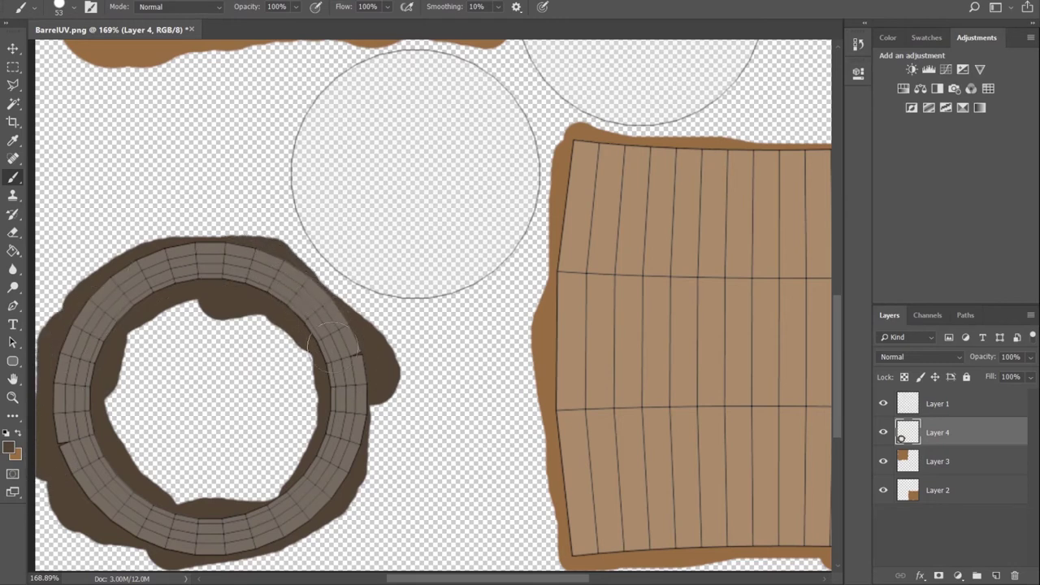
pyautogui.moveTo(336, 358)
pyautogui.mouseDown()
pyautogui.moveTo(324, 434)
pyautogui.moveTo(244, 546)
pyautogui.moveTo(91, 498)
pyautogui.mouseUp()
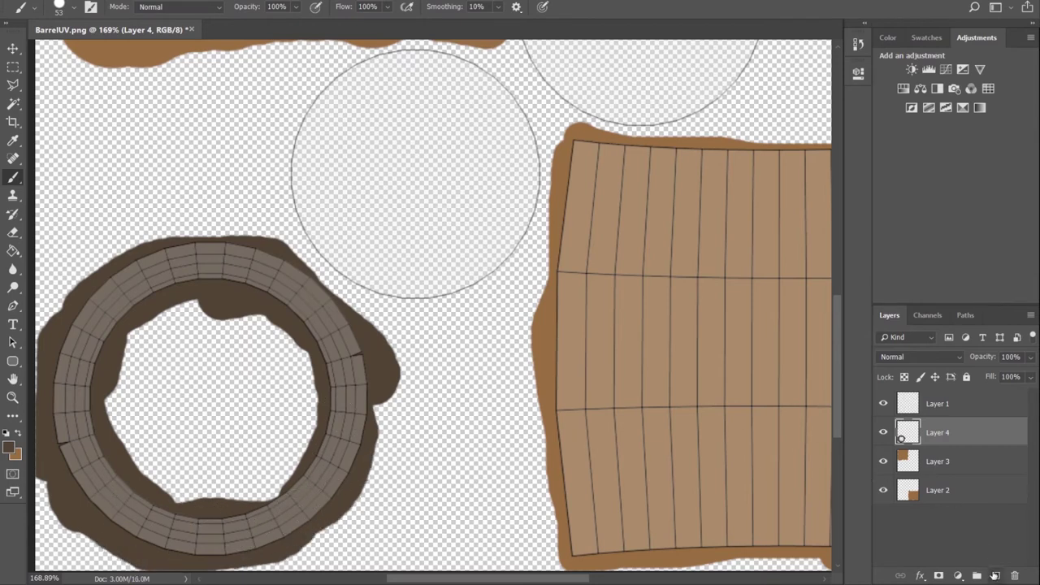
# Paint the upper ring island the same dark brown on a new layer and add another empty layer above it.
pyautogui.click(995, 575)
pyautogui.scroll(5, 439, 276)
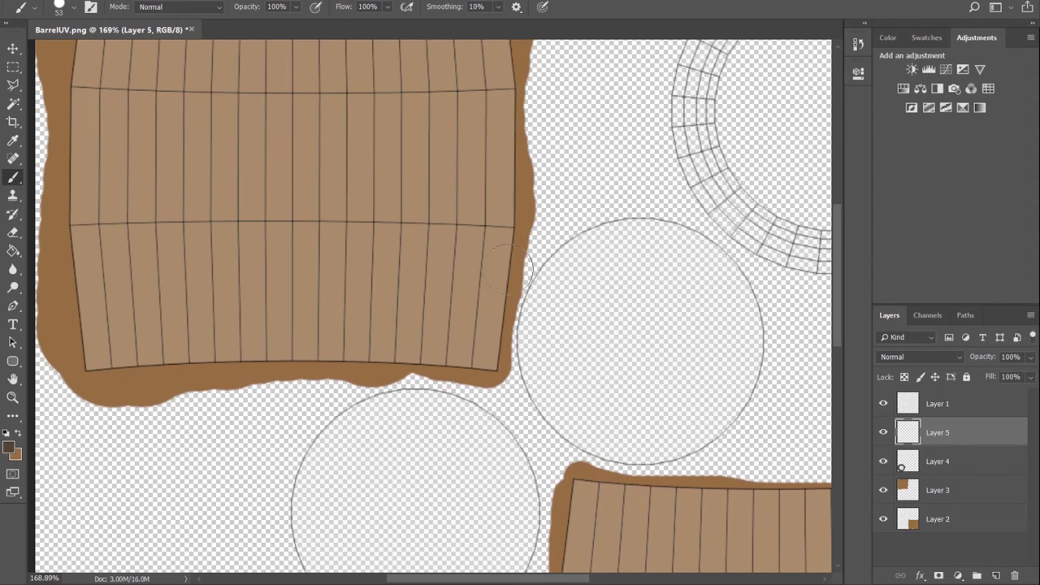
pyautogui.scroll(3, 508, 268)
pyautogui.moveTo(500, 582); pyautogui.dragTo(615, 582)
pyautogui.moveTo(387, 175)
pyautogui.mouseDown()
pyautogui.moveTo(387, 188)
pyautogui.moveTo(322, 183)
pyautogui.moveTo(277, 204)
pyautogui.moveTo(248, 260)
pyautogui.moveTo(230, 248)
pyautogui.moveTo(236, 346)
pyautogui.moveTo(254, 398)
pyautogui.moveTo(275, 421)
pyautogui.moveTo(395, 457)
pyautogui.moveTo(417, 456)
pyautogui.moveTo(503, 395)
pyautogui.moveTo(492, 389)
pyautogui.moveTo(508, 342)
pyautogui.moveTo(522, 358)
pyautogui.moveTo(520, 213)
pyautogui.moveTo(388, 144)
pyautogui.moveTo(456, 213)
pyautogui.moveTo(498, 297)
pyautogui.moveTo(382, 411)
pyautogui.moveTo(302, 374)
pyautogui.moveTo(321, 236)
pyautogui.moveTo(466, 288)
pyautogui.moveTo(407, 370)
pyautogui.moveTo(430, 364)
pyautogui.mouseUp()
pyautogui.moveTo(311, 175); pyautogui.dragTo(257, 213)
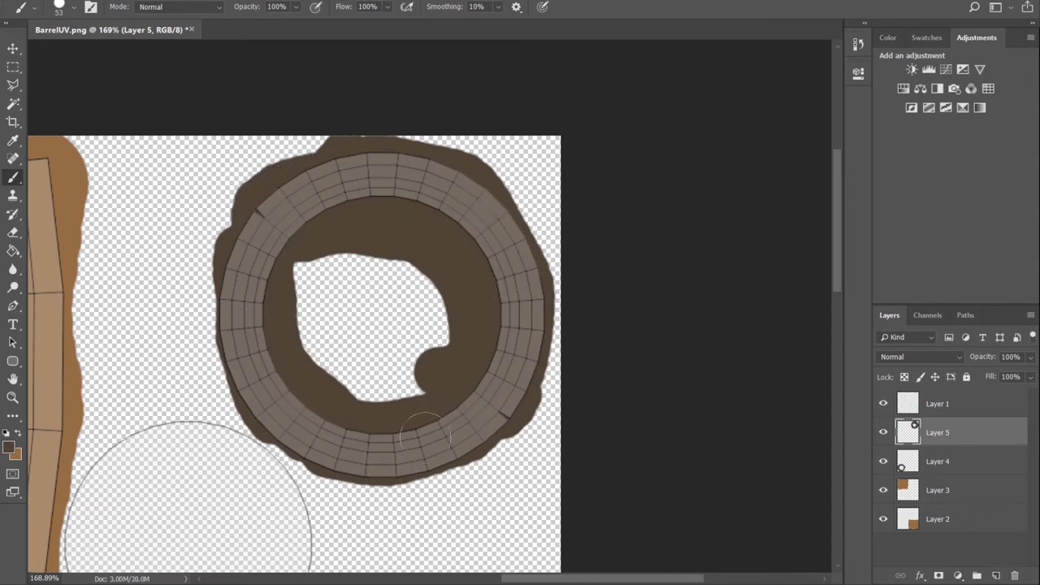
pyautogui.click(996, 576)
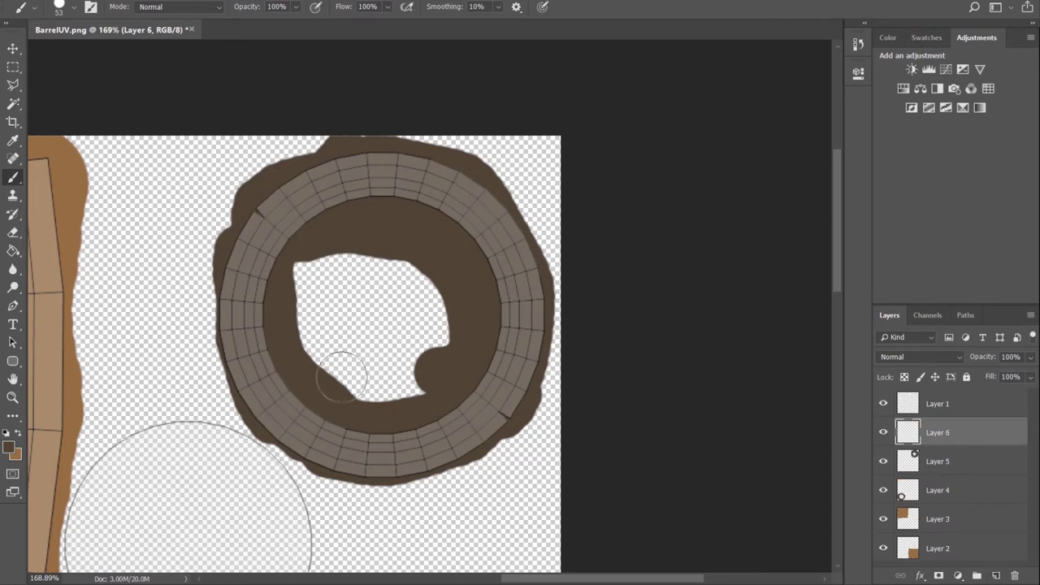
# Switch to Blender, select each circular UV island to check which barrel cap it belongs to, and return to Photoshop.
pyautogui.keyDown('alt'); pyautogui.scroll(-3, 348, 337); pyautogui.keyUp('alt')
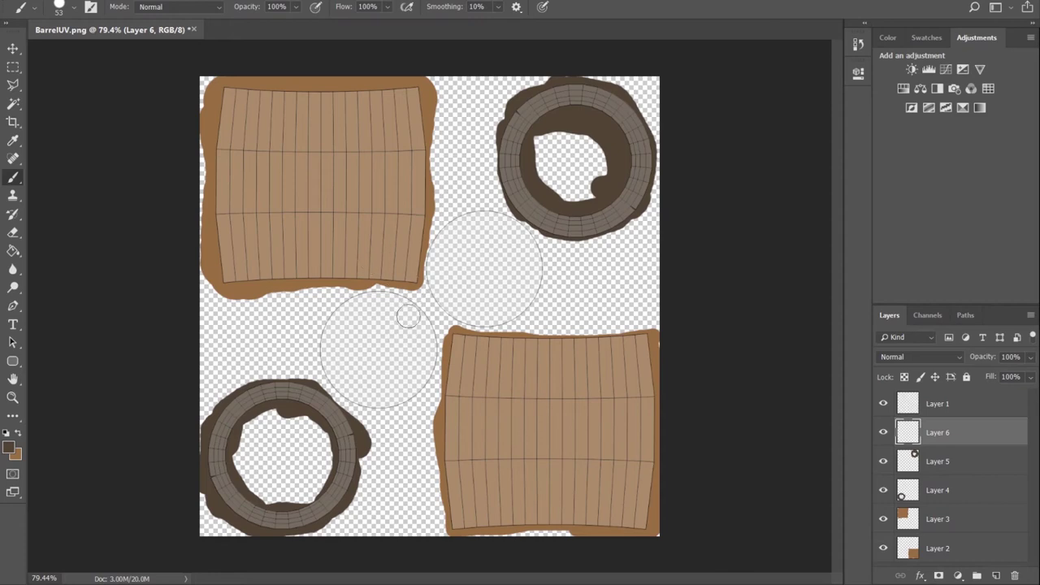
pyautogui.hotkey('alt', 'Tab')
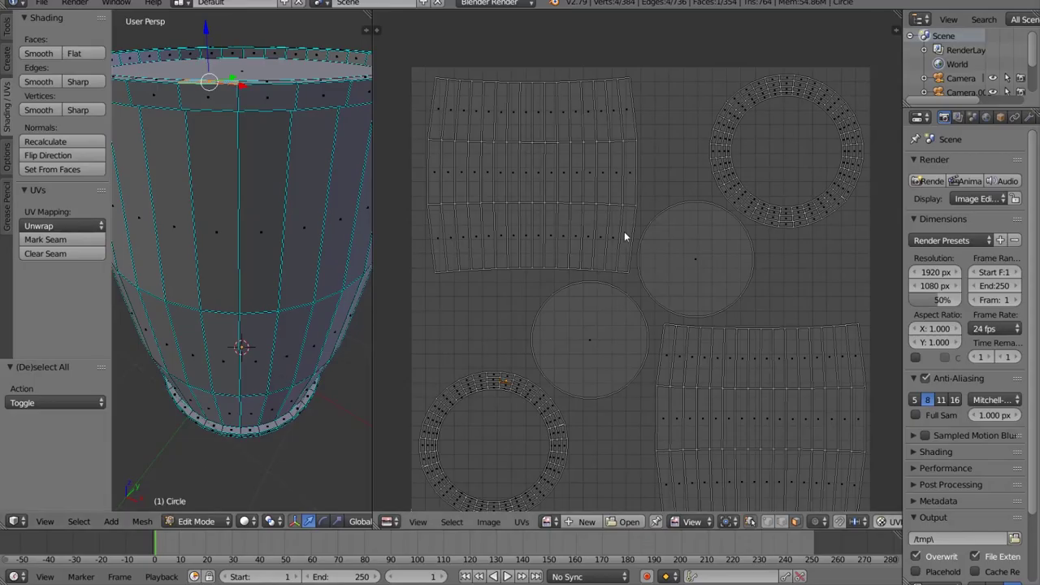
pyautogui.rightClick(601, 314)
pyautogui.scroll(-4, 339, 328)
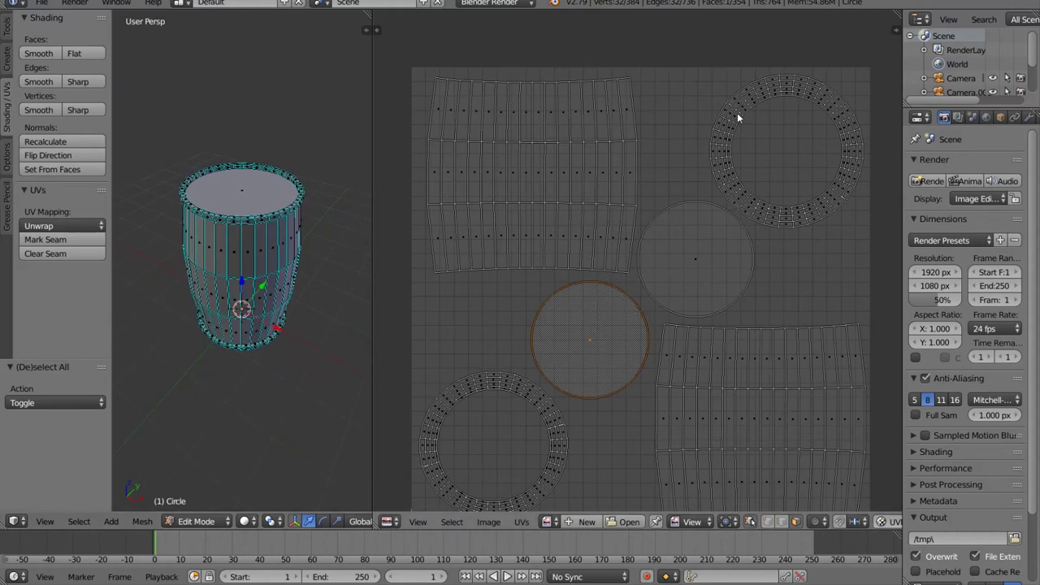
pyautogui.press('l')
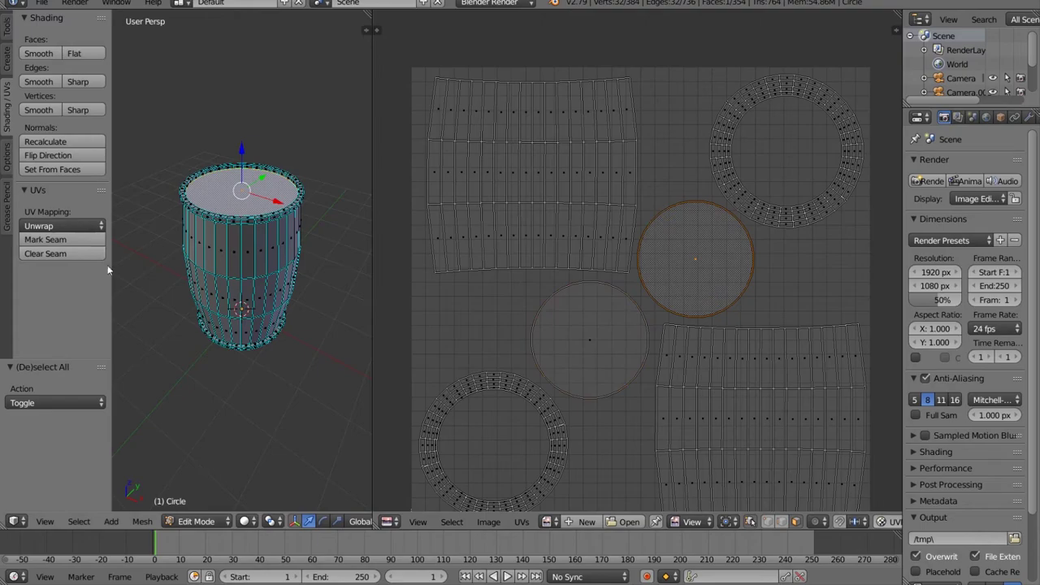
pyautogui.hotkey('alt', 'Tab')
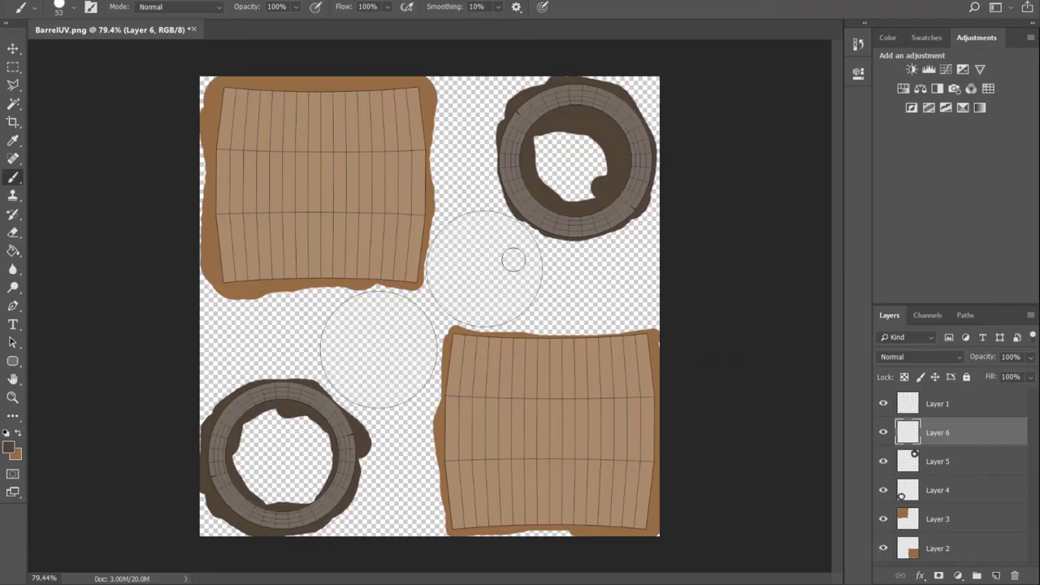
# Set the foreground colour to a slightly darker, less saturated brown than the barrel body's #966c43.
pyautogui.keyDown('alt'); pyautogui.scroll(3, 510, 233); pyautogui.keyUp('alt')
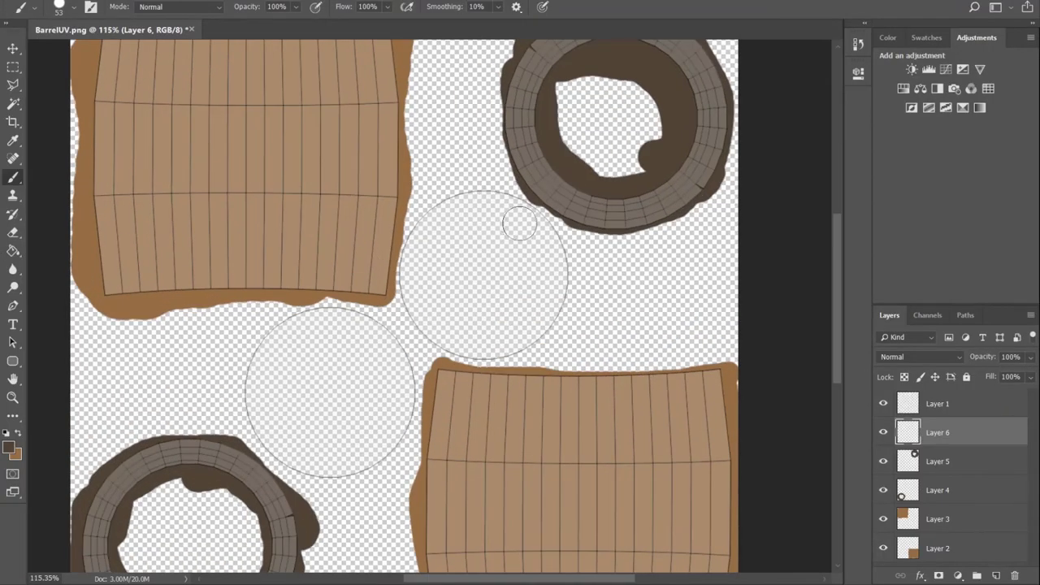
pyautogui.keyDown('alt'); pyautogui.scroll(3, 516, 216); pyautogui.keyUp('alt')
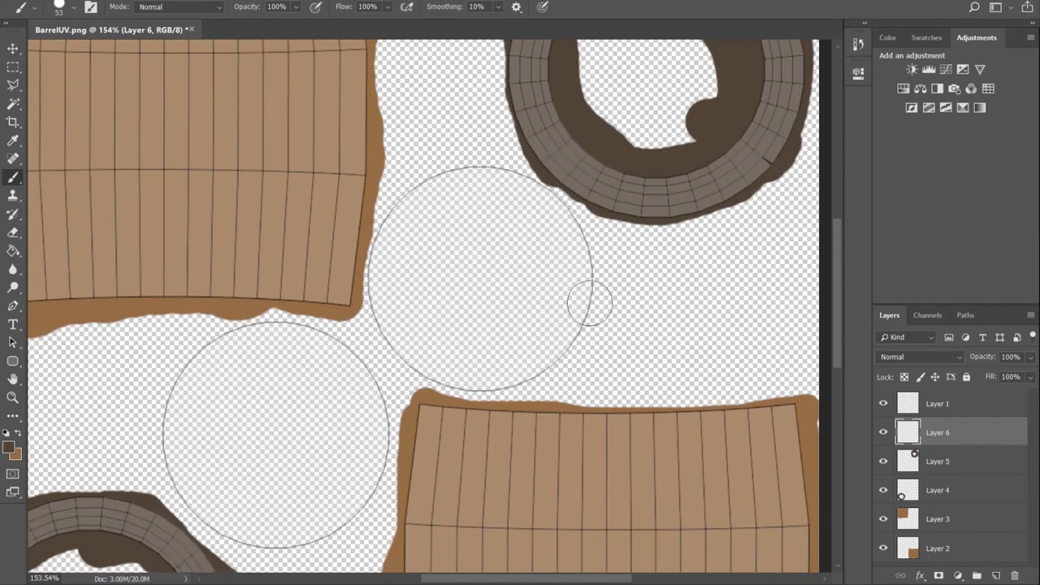
pyautogui.scroll(-2, 477, 160)
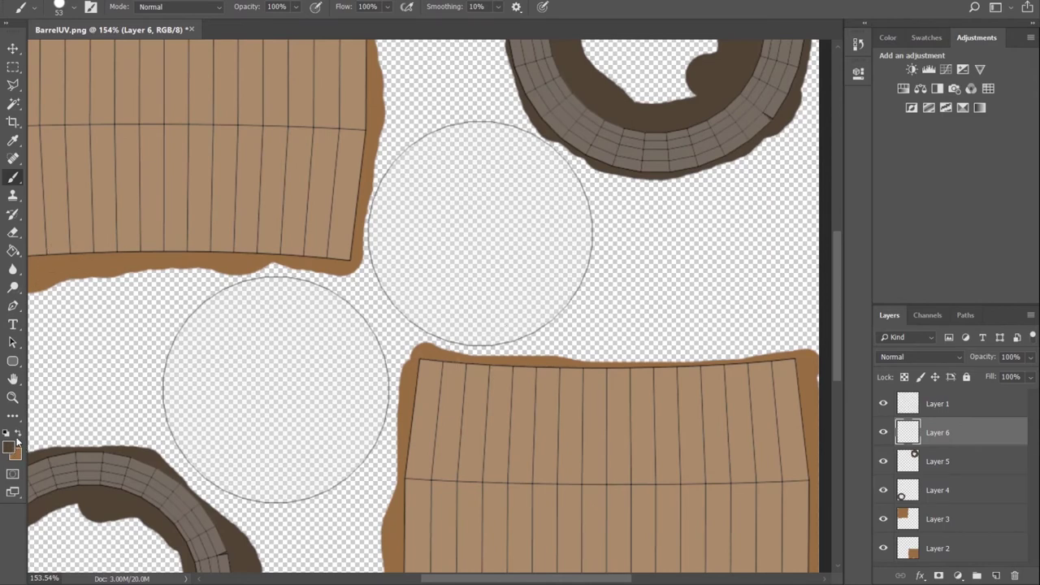
pyautogui.click(13, 452)
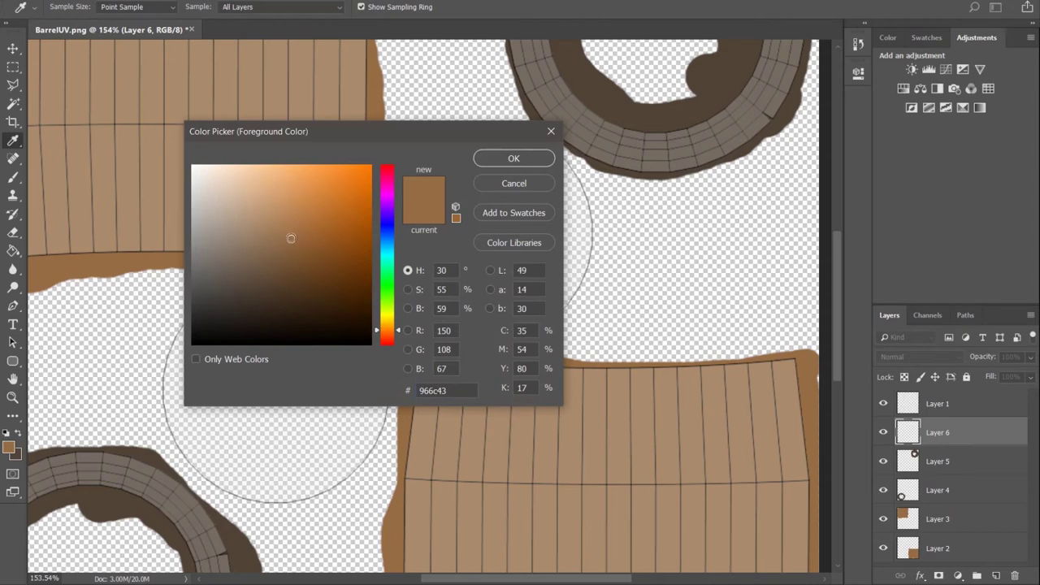
pyautogui.moveTo(286, 243); pyautogui.dragTo(272, 253)
pyautogui.click(520, 161)
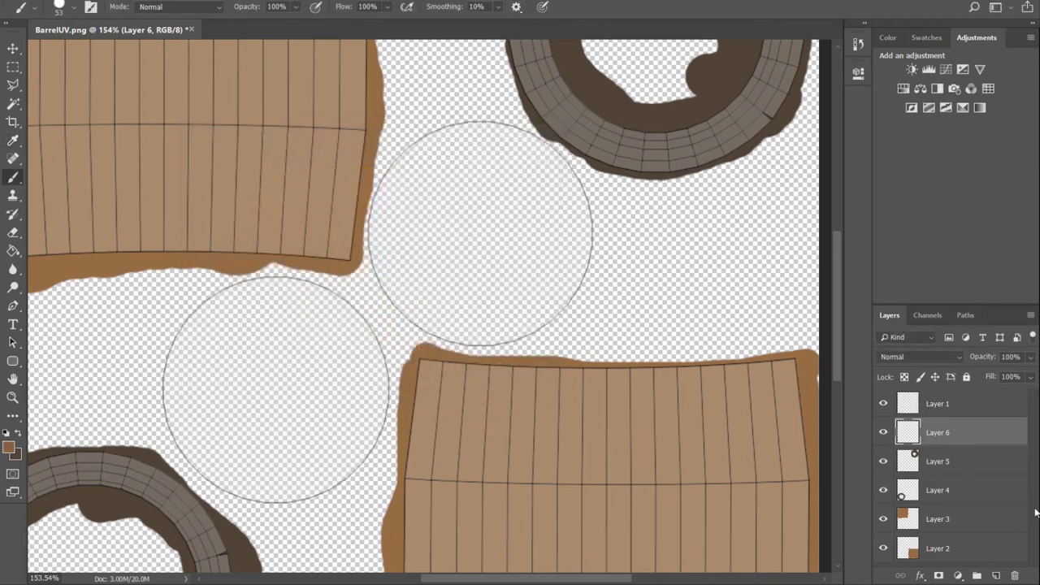
# Try brush strokes along the edge of the lower circular island and undo them.
pyautogui.keyDown('alt'); pyautogui.scroll(2, 301, 313); pyautogui.keyUp('alt')
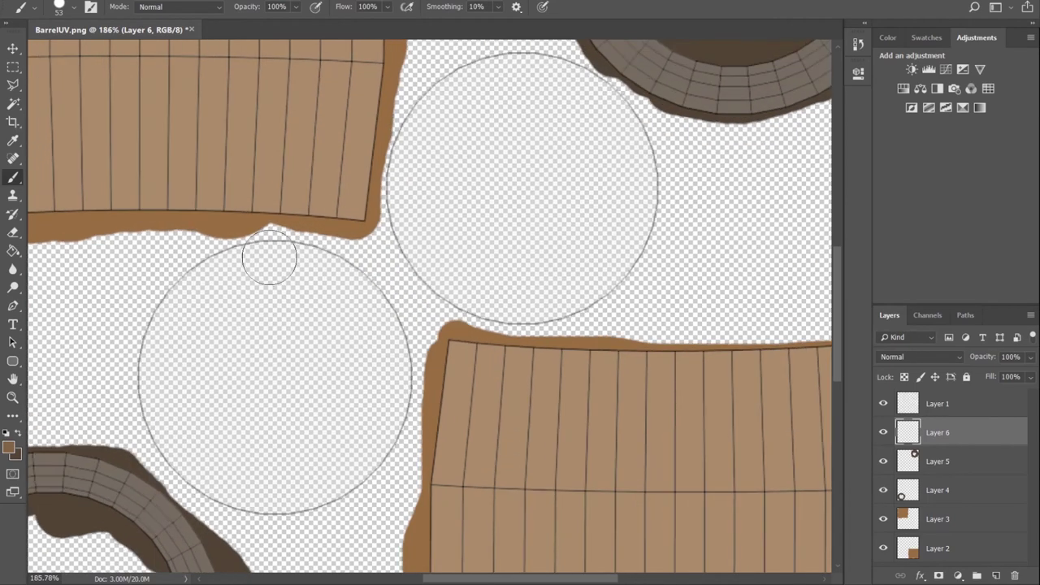
pyautogui.click(269, 260)
pyautogui.moveTo(269, 260)
pyautogui.mouseDown()
pyautogui.moveTo(182, 284)
pyautogui.moveTo(153, 362)
pyautogui.moveTo(155, 451)
pyautogui.moveTo(251, 500)
pyautogui.moveTo(362, 486)
pyautogui.moveTo(388, 375)
pyautogui.moveTo(315, 294)
pyautogui.moveTo(333, 259)
pyautogui.moveTo(423, 391)
pyautogui.moveTo(297, 455)
pyautogui.moveTo(347, 473)
pyautogui.mouseUp()
pyautogui.hotkey('ctrl', 'z')
pyautogui.moveTo(279, 255)
pyautogui.mouseDown()
pyautogui.moveTo(207, 265)
pyautogui.moveTo(177, 302)
pyautogui.moveTo(158, 408)
pyautogui.moveTo(147, 346)
pyautogui.moveTo(165, 431)
pyautogui.moveTo(191, 473)
pyautogui.moveTo(236, 508)
pyautogui.moveTo(274, 514)
pyautogui.moveTo(224, 494)
pyautogui.moveTo(187, 459)
pyautogui.moveTo(154, 370)
pyautogui.moveTo(170, 296)
pyautogui.moveTo(259, 268)
pyautogui.moveTo(317, 272)
pyautogui.moveTo(284, 258)
pyautogui.moveTo(218, 262)
pyautogui.mouseUp()
pyautogui.hotkey('ctrl', 'z')
# Paint around the lower circular island's edge and fill its whole inside with the muted brown on Layer 6.
pyautogui.click(324, 275)
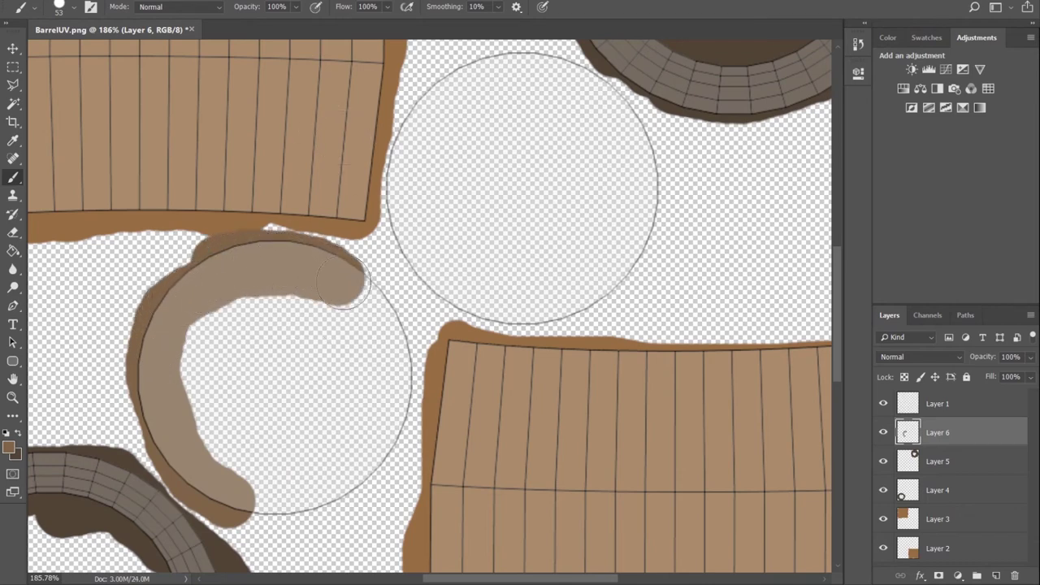
pyautogui.moveTo(346, 282); pyautogui.dragTo(377, 324)
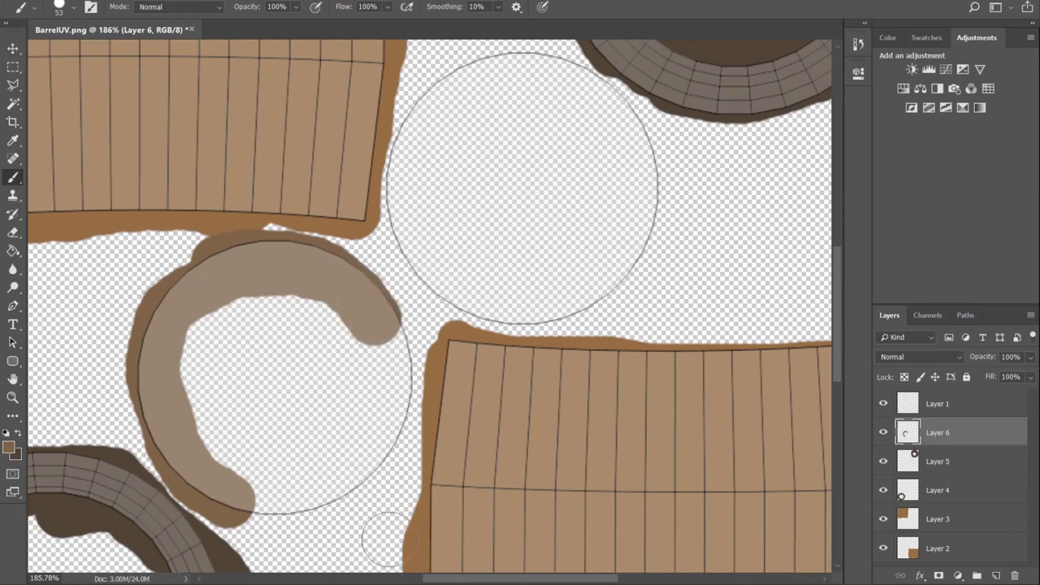
pyautogui.moveTo(376, 327)
pyautogui.mouseDown()
pyautogui.moveTo(394, 371)
pyautogui.moveTo(385, 441)
pyautogui.moveTo(329, 485)
pyautogui.moveTo(266, 494)
pyautogui.moveTo(244, 473)
pyautogui.moveTo(215, 319)
pyautogui.moveTo(322, 340)
pyautogui.moveTo(276, 435)
pyautogui.moveTo(240, 353)
pyautogui.moveTo(299, 357)
pyautogui.mouseUp()
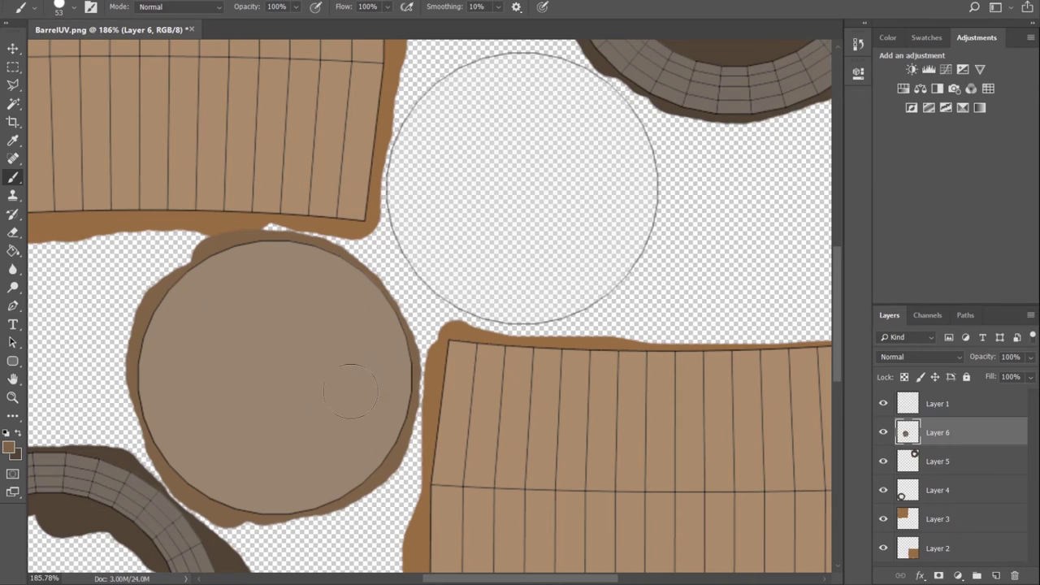
# Add a new layer above Layer 6 and paint the whole upper circular island on it with the muted brown.
pyautogui.moveTo(469, 99)
pyautogui.mouseDown()
pyautogui.moveTo(465, 88)
pyautogui.moveTo(419, 130)
pyautogui.moveTo(413, 183)
pyautogui.mouseUp()
pyautogui.hotkey('ctrl', 'z')
pyautogui.click(998, 575)
pyautogui.moveTo(550, 78)
pyautogui.mouseDown()
pyautogui.moveTo(501, 73)
pyautogui.moveTo(508, 65)
pyautogui.moveTo(424, 110)
pyautogui.moveTo(409, 180)
pyautogui.moveTo(429, 270)
pyautogui.moveTo(499, 297)
pyautogui.moveTo(545, 301)
pyautogui.moveTo(597, 285)
pyautogui.moveTo(634, 236)
pyautogui.moveTo(640, 172)
pyautogui.moveTo(609, 104)
pyautogui.mouseUp()
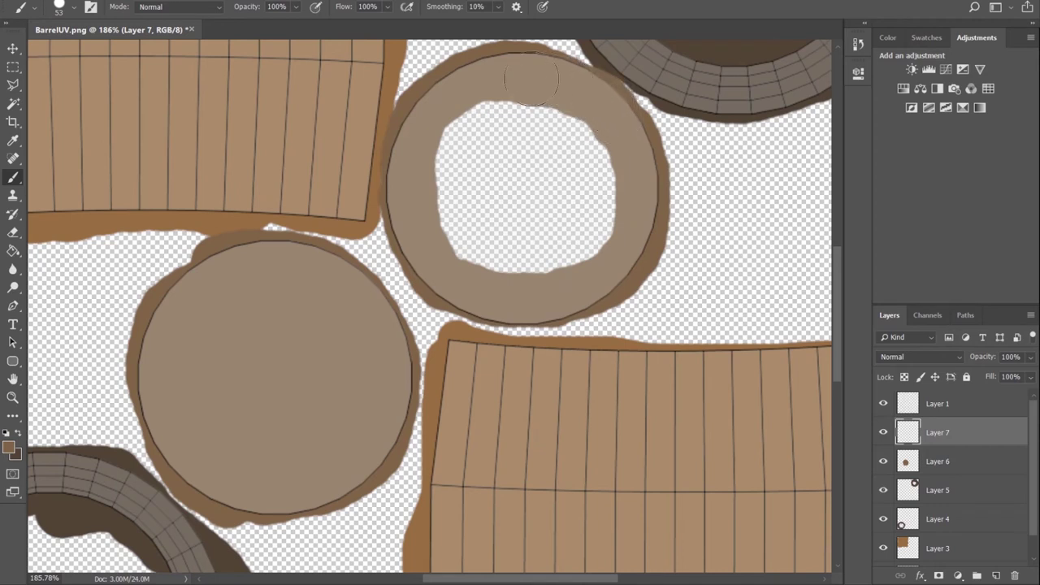
pyautogui.moveTo(475, 111)
pyautogui.mouseDown()
pyautogui.moveTo(504, 259)
pyautogui.moveTo(593, 208)
pyautogui.moveTo(499, 158)
pyautogui.moveTo(556, 232)
pyautogui.moveTo(519, 221)
pyautogui.mouseUp()
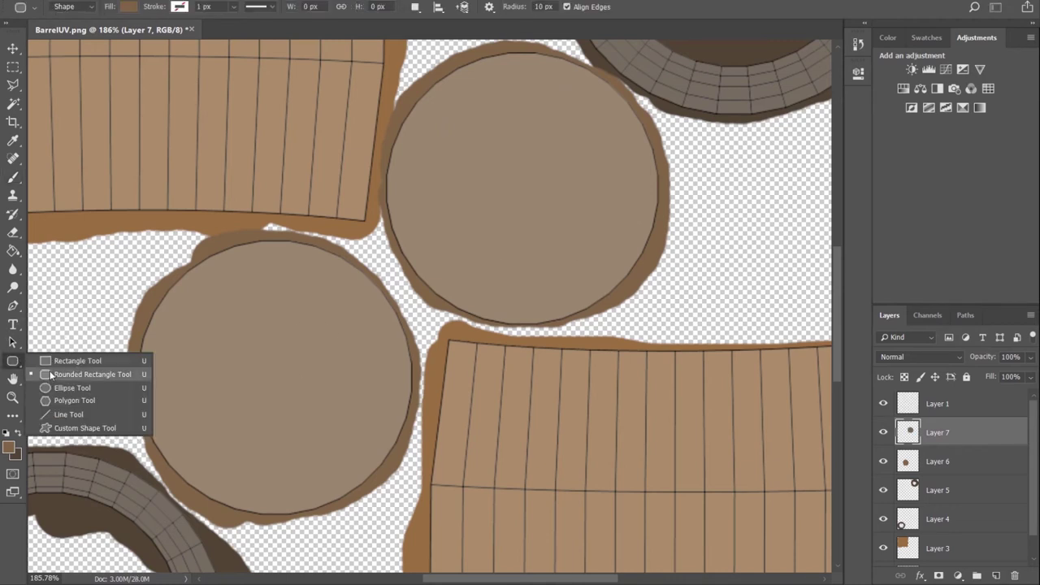
# Hide the UV layout on Layer 1 and draw a 30 px circle near the upper cap's edge in a brown darker than #504336.
pyautogui.click(56, 393)
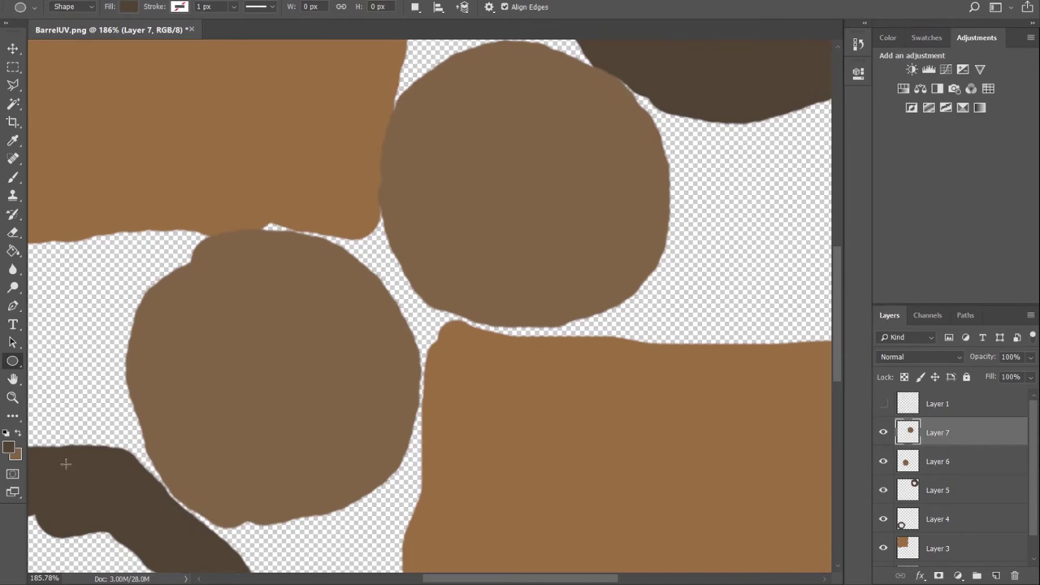
pyautogui.hotkey('ctrl', '0')
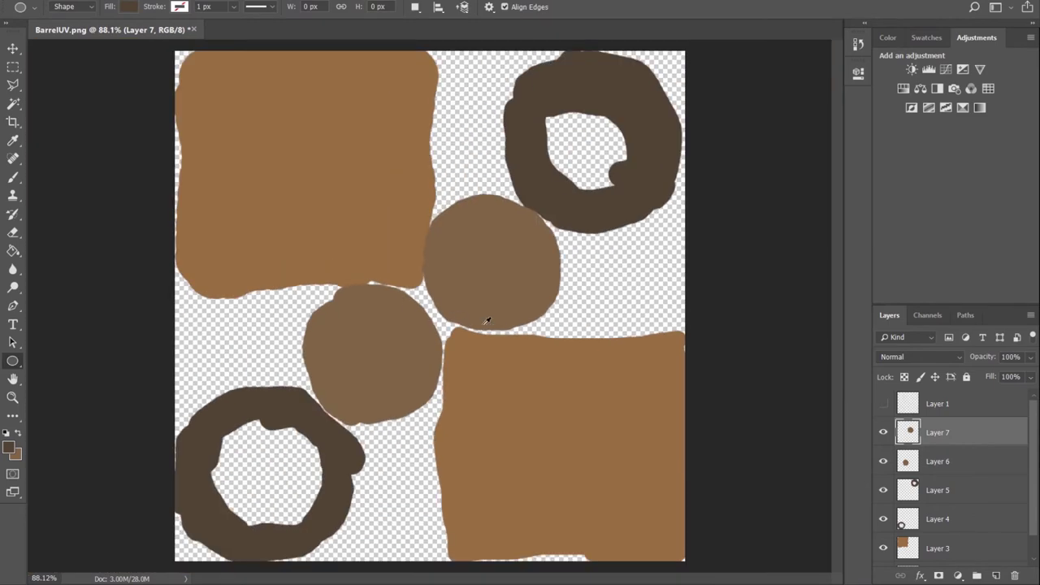
pyautogui.keyDown('alt'); pyautogui.scroll(5, 521, 223); pyautogui.keyUp('alt')
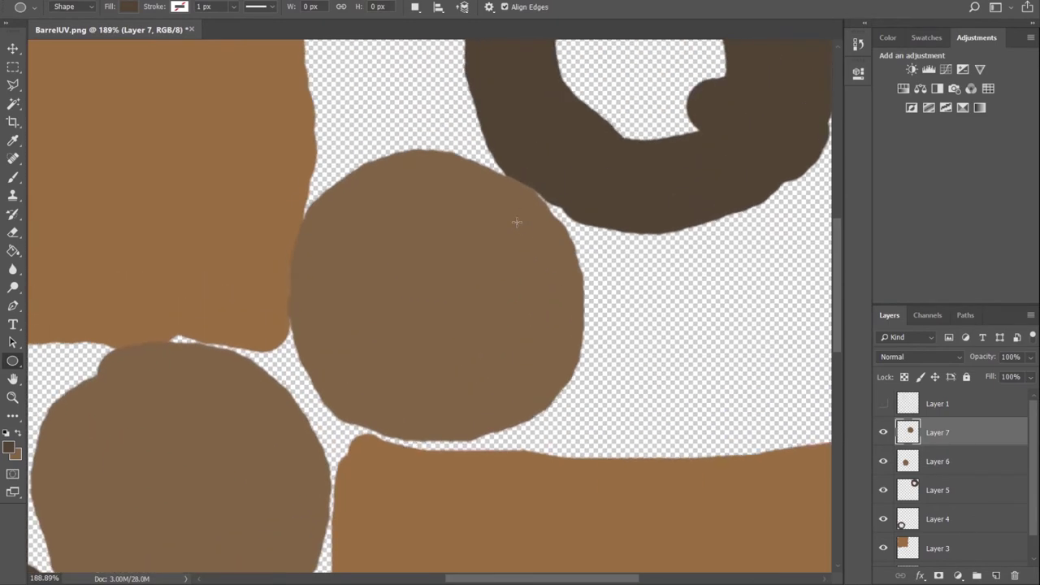
pyautogui.press('i')
pyautogui.click(10, 447)
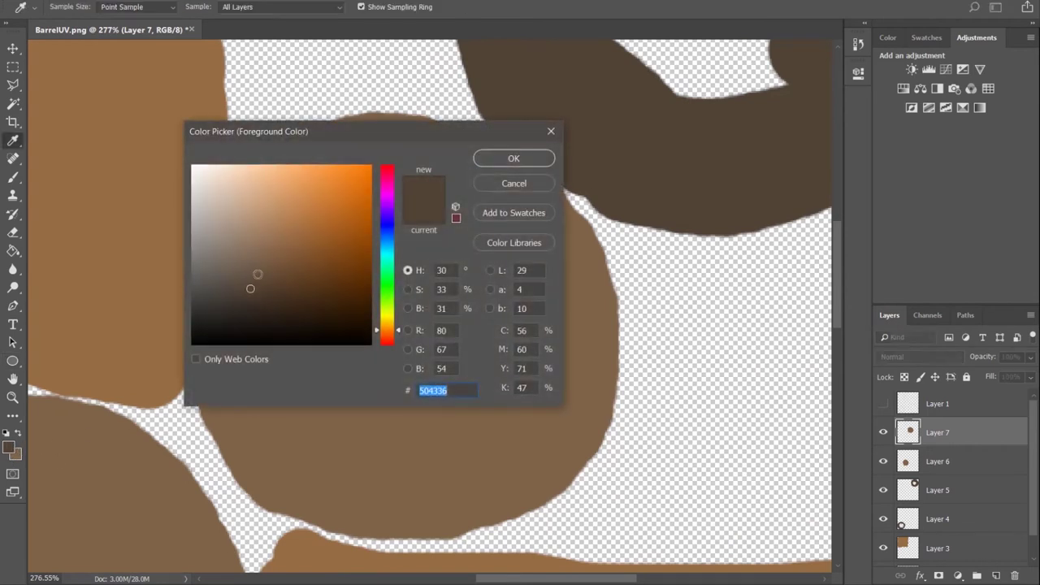
pyautogui.click(514, 157)
pyautogui.press('u')
pyautogui.moveTo(395, 189); pyautogui.dragTo(443, 237)
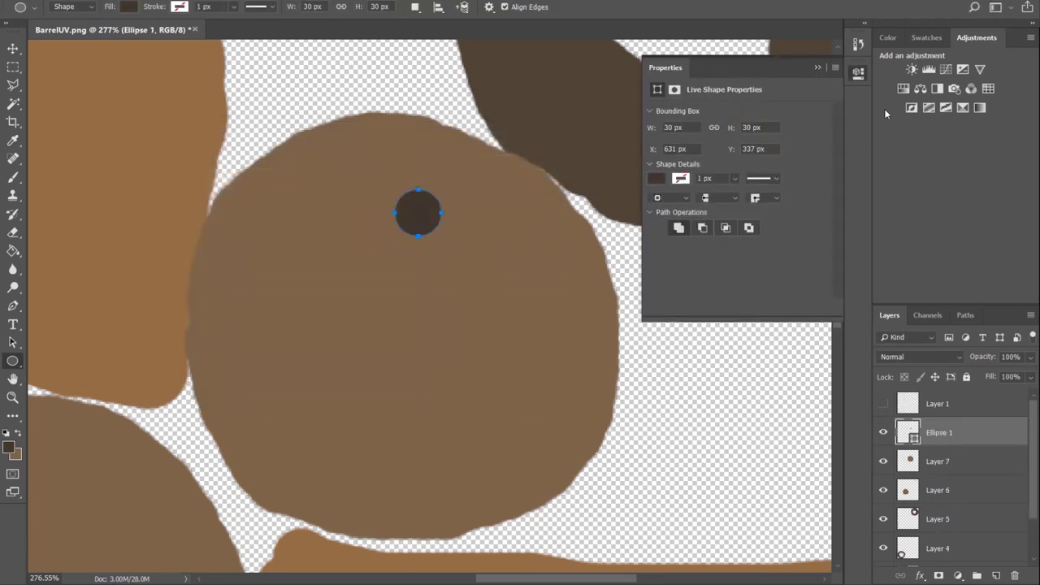
pyautogui.click(816, 68)
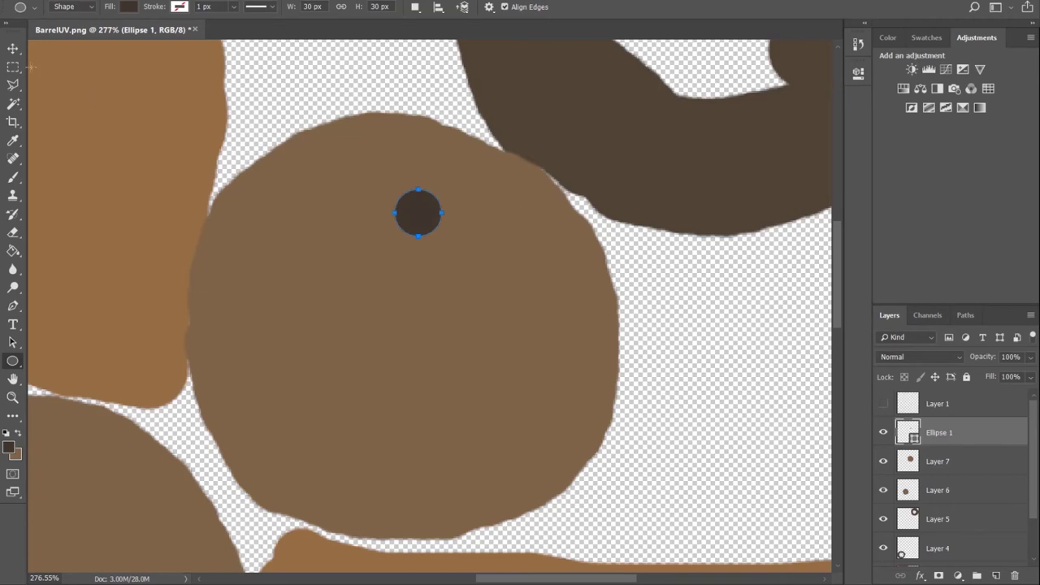
# Try a drop shadow on the small circle, switch it off, and give the circle a 2 px outside stroke instead.
pyautogui.click(15, 49)
pyautogui.rightClick(943, 435)
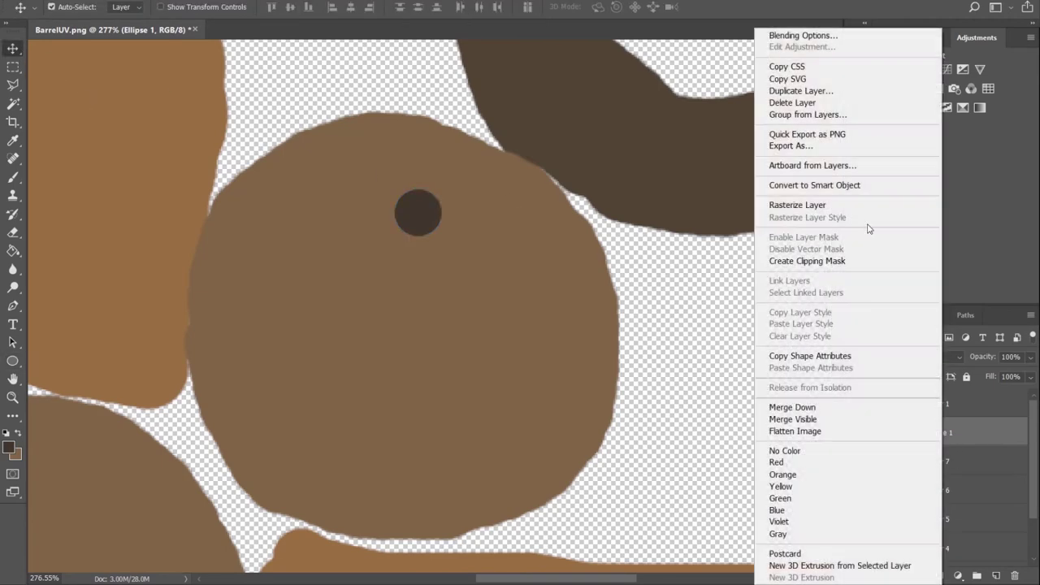
pyautogui.click(803, 36)
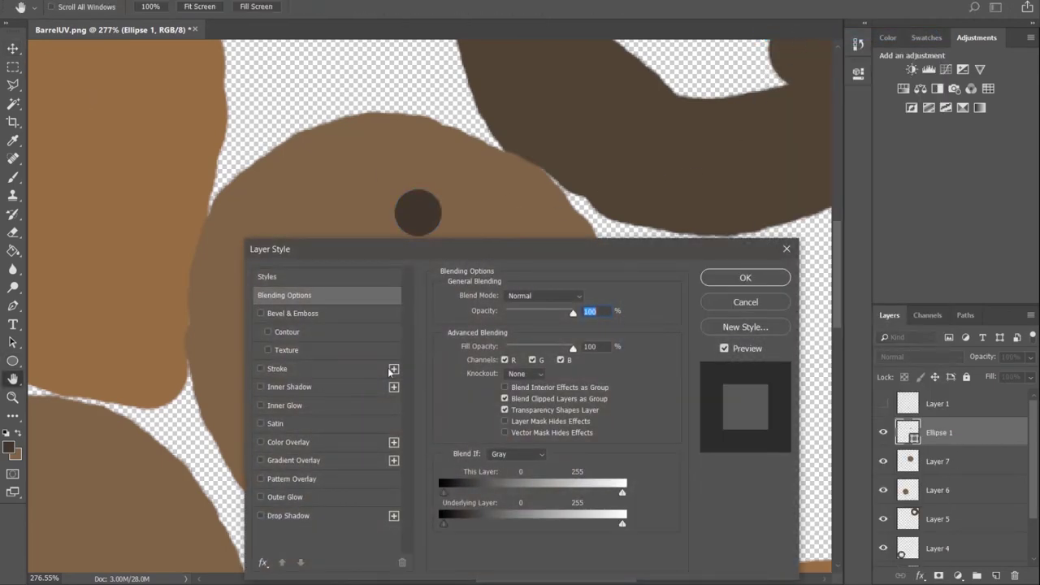
pyautogui.click(258, 516)
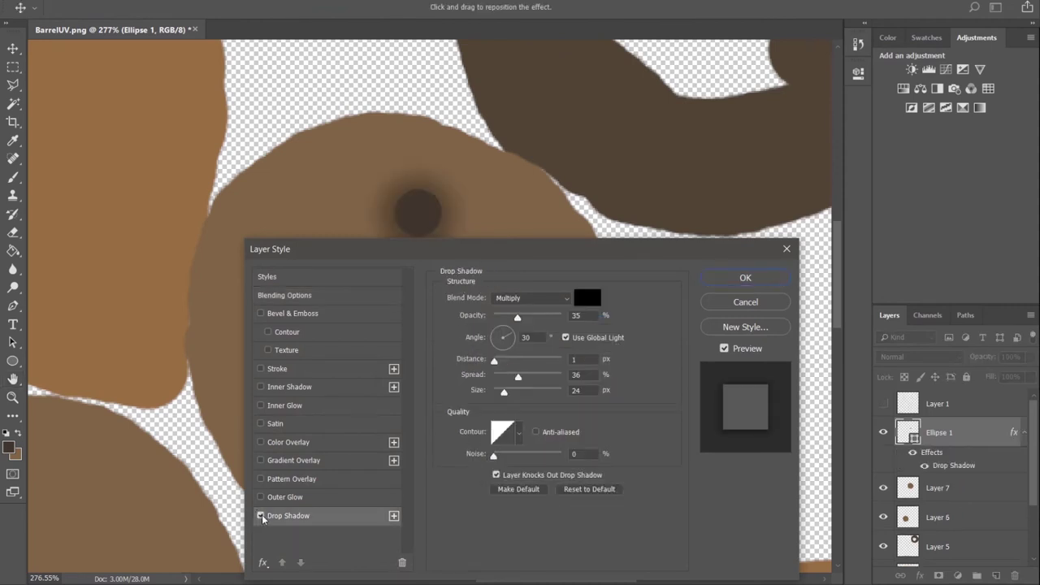
pyautogui.click(260, 515)
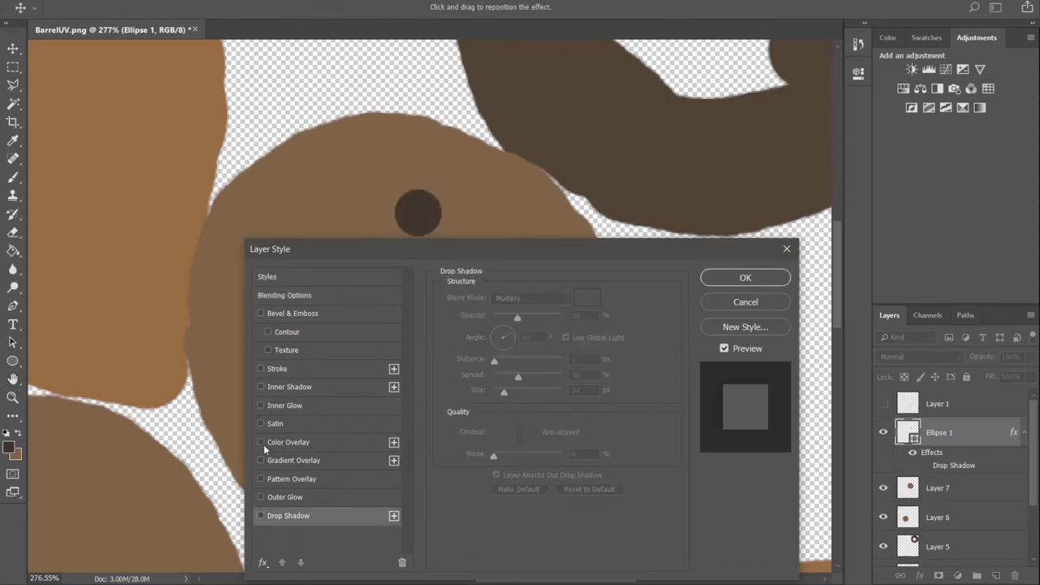
pyautogui.click(260, 369)
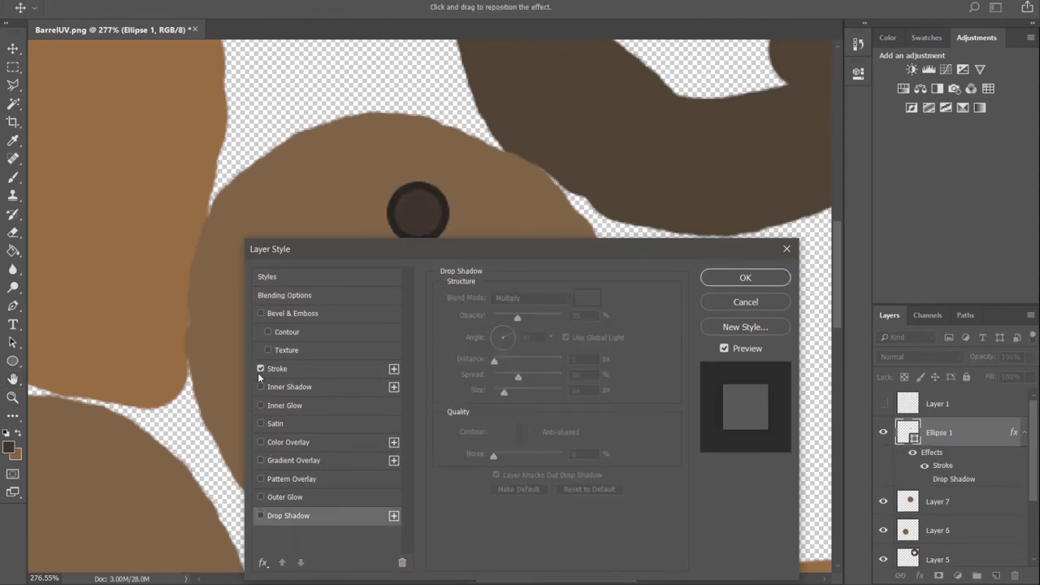
pyautogui.click(274, 370)
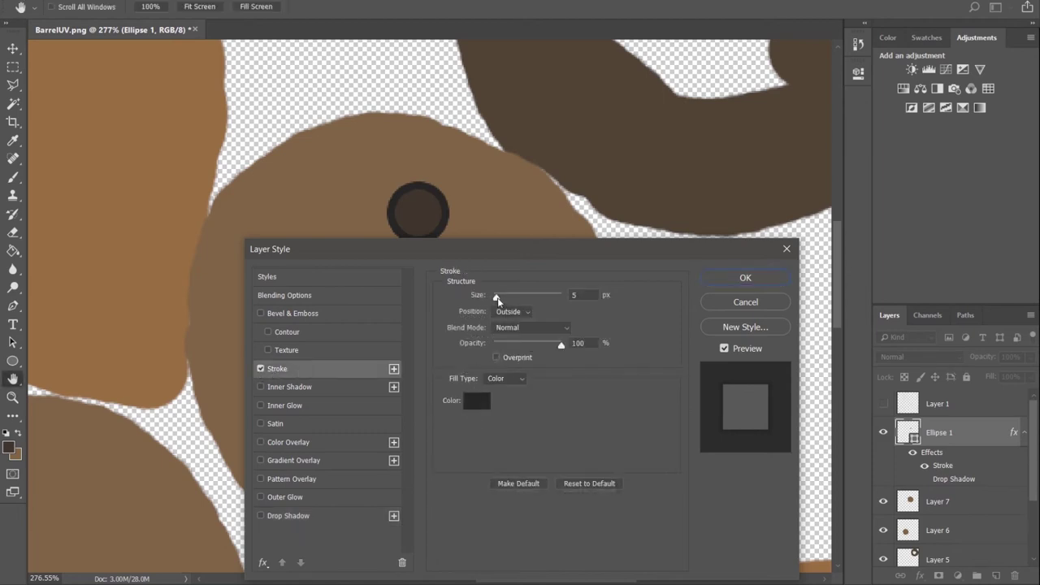
pyautogui.moveTo(497, 298); pyautogui.dragTo(495, 295)
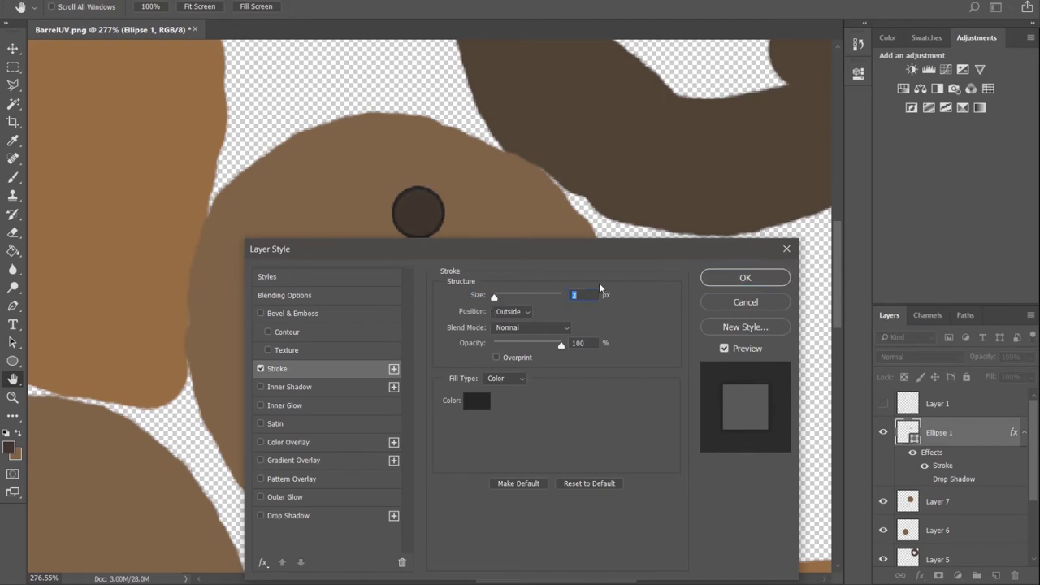
pyautogui.click(746, 277)
# Add a new layer and place it below Layer 2 as the lowest layer in the stack.
pyautogui.press('v')
pyautogui.keyDown('alt'); pyautogui.scroll(-3, 424, 379); pyautogui.keyUp('alt')
pyautogui.scroll(2, 423, 378)
pyautogui.keyDown('alt'); pyautogui.scroll(-2, 423, 379); pyautogui.keyUp('alt')
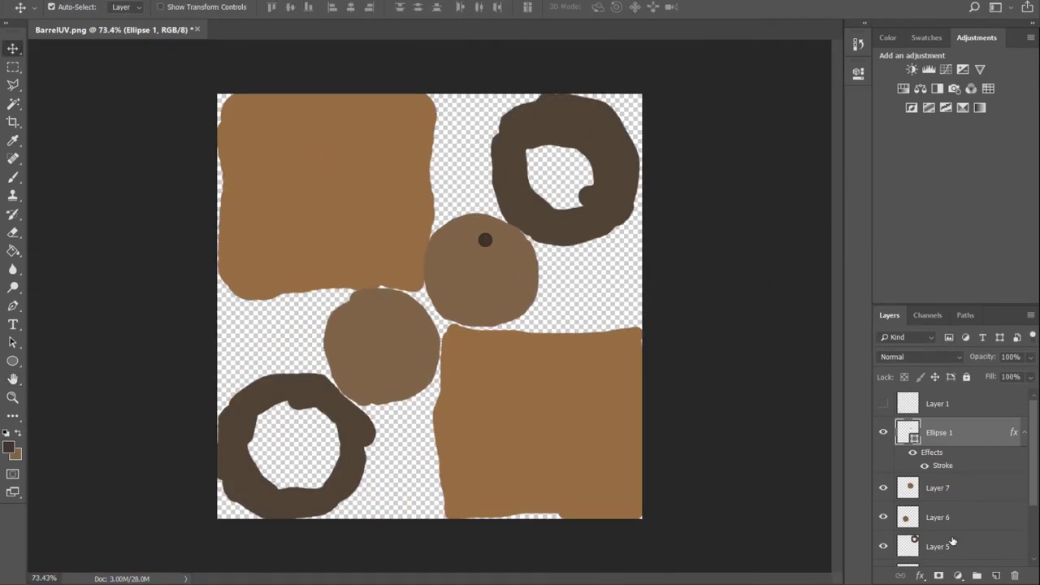
pyautogui.scroll(-3, 917, 532)
pyautogui.click(997, 575)
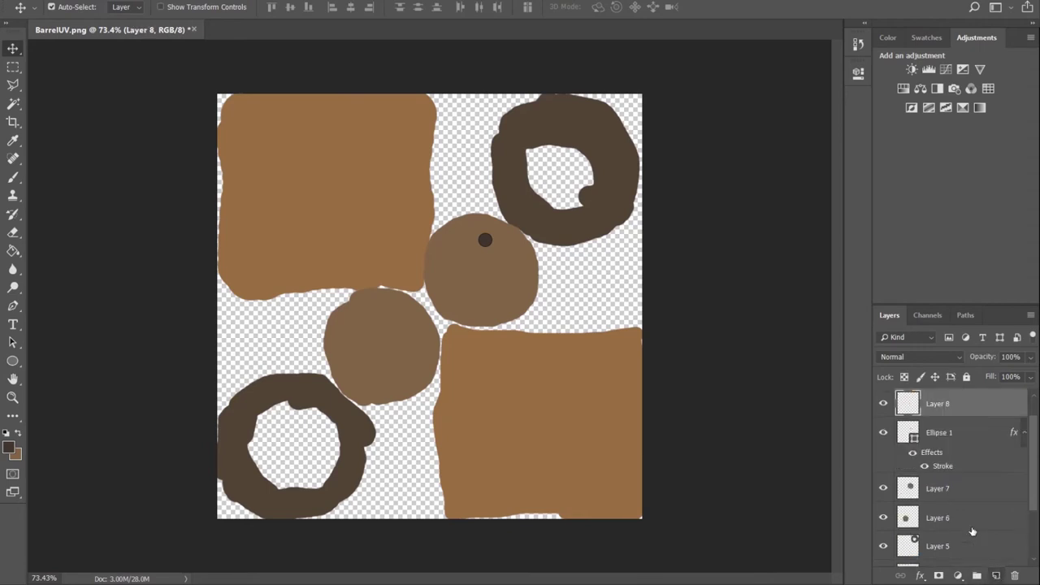
pyautogui.moveTo(932, 404); pyautogui.dragTo(932, 548)
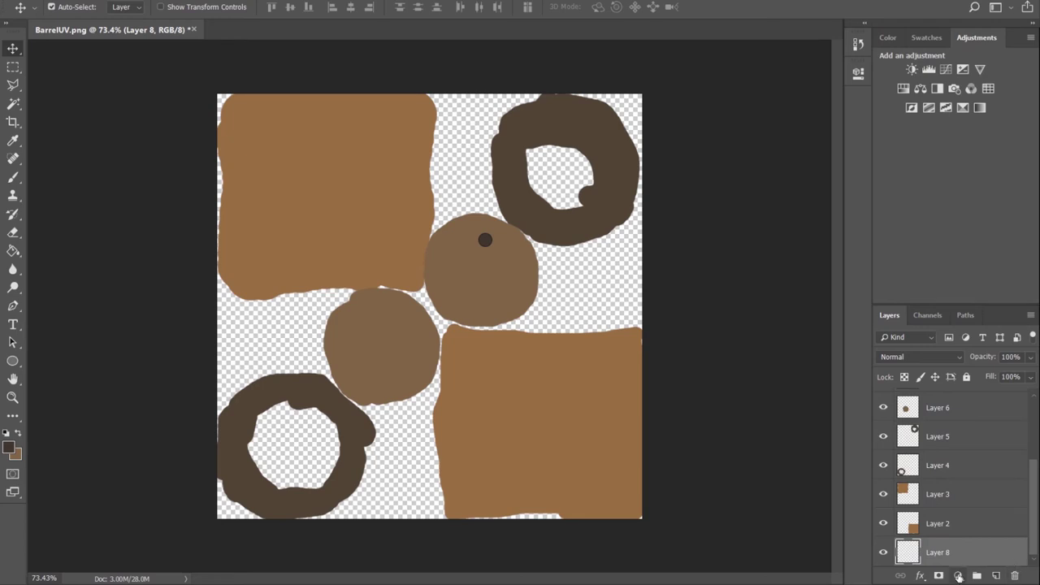
# Try a layer mask on the bottom layer, undo it, and add a black #000000 solid colour fill behind the islands.
pyautogui.click(939, 576)
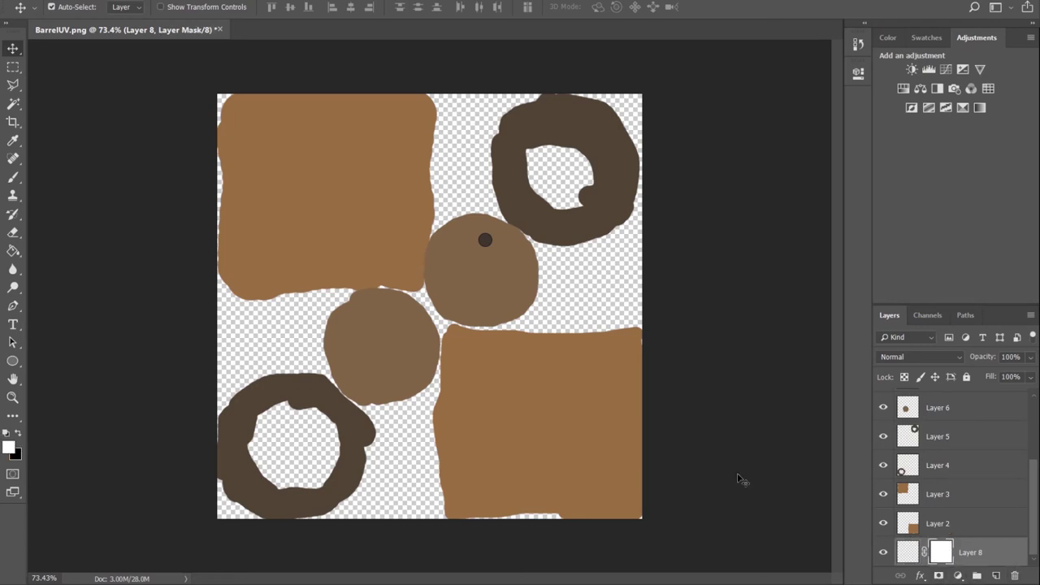
pyautogui.hotkey('ctrl', 'z')
pyautogui.click(958, 575)
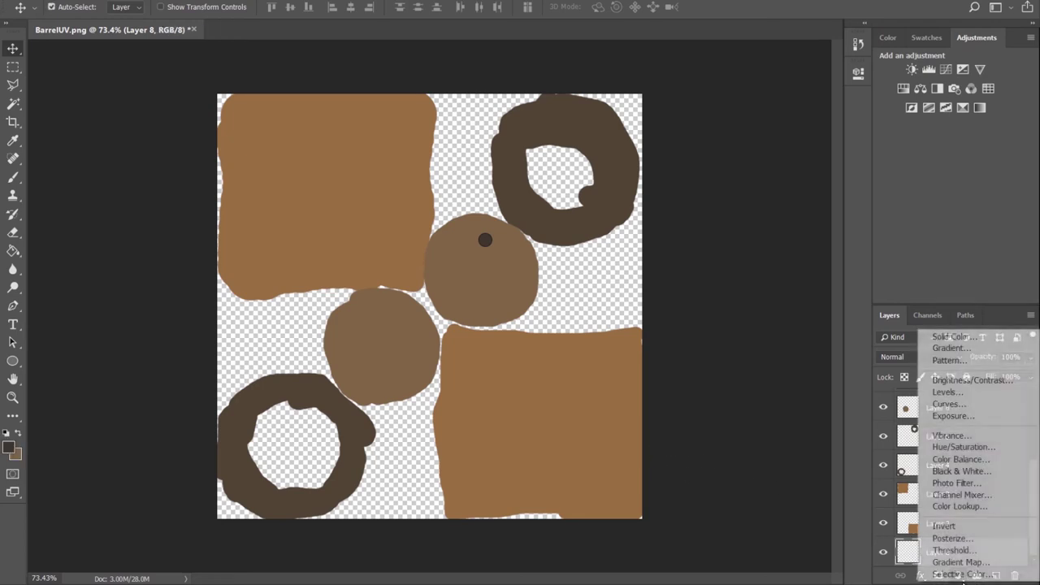
pyautogui.click(929, 337)
pyautogui.click(597, 174)
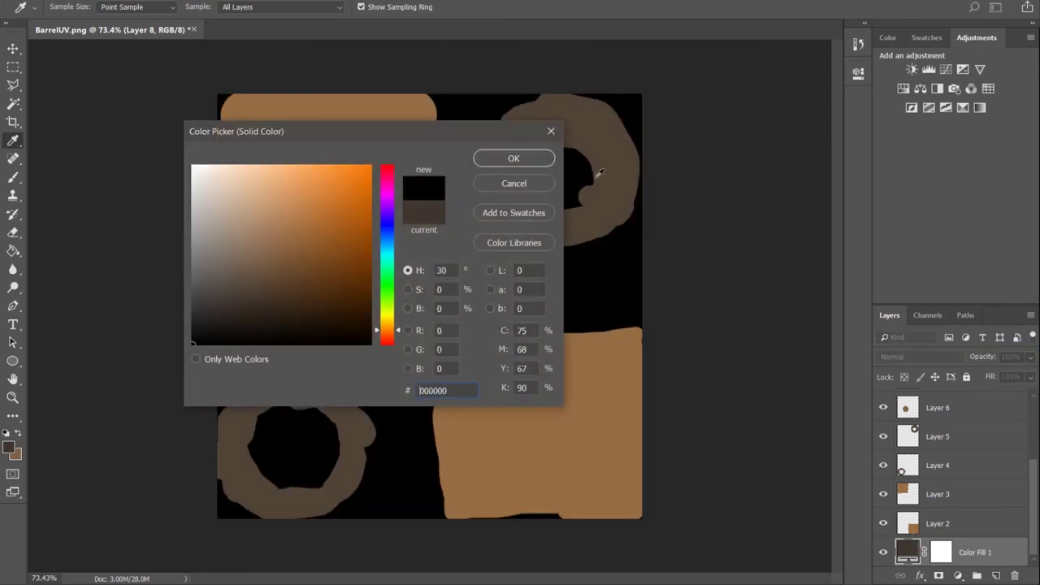
pyautogui.click(517, 160)
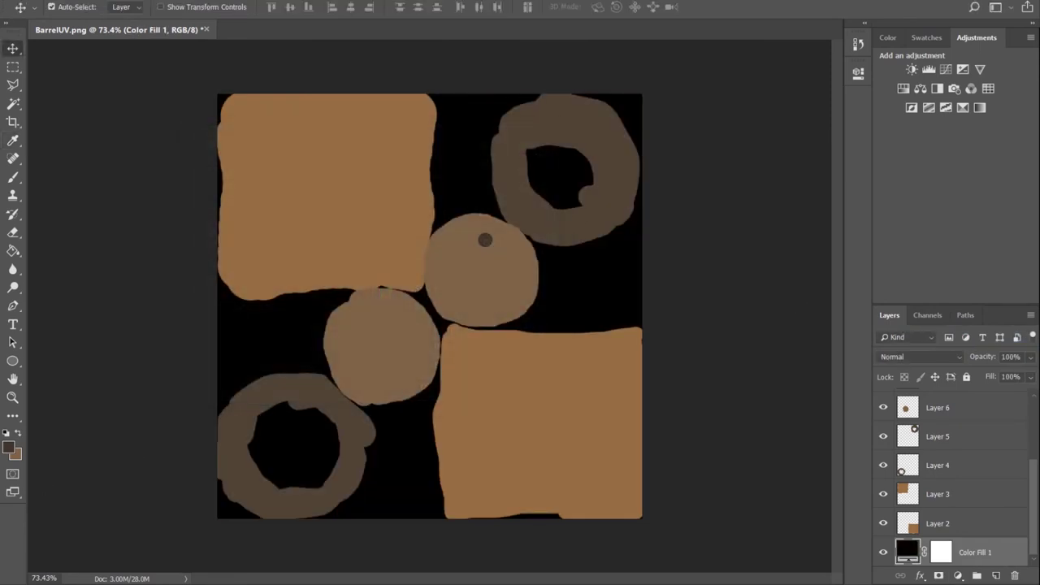
# Save the texture to the Desktop as a PNG named "BarrelUV Done", accepting the PNG options.
pyautogui.click(55, 2)
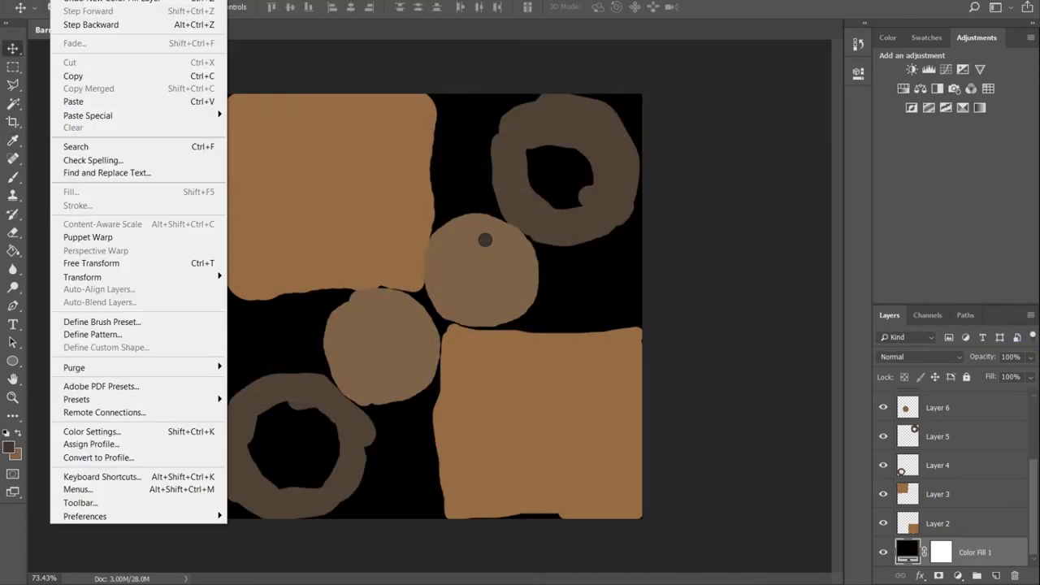
pyautogui.click(61, 130)
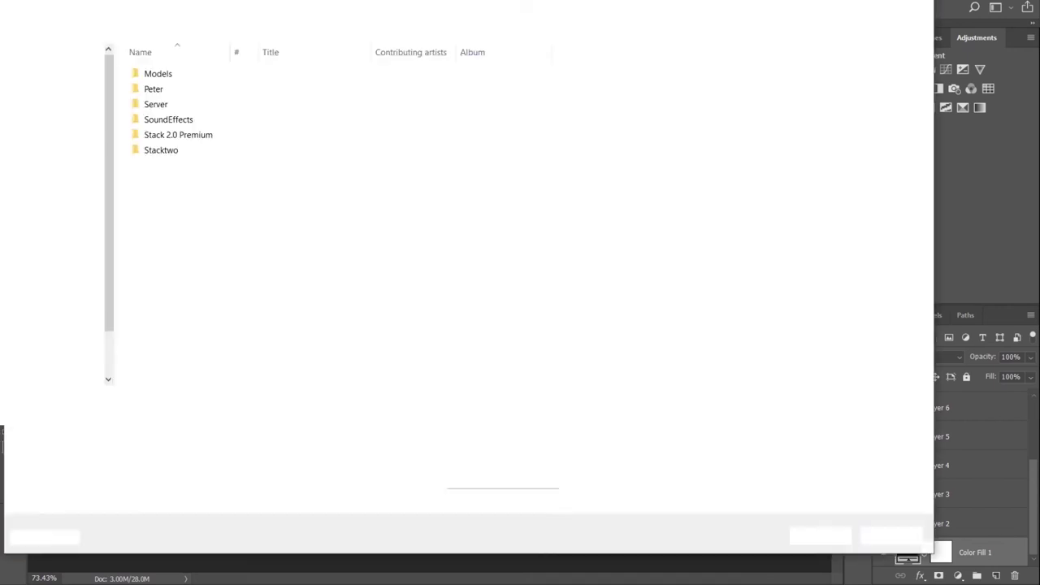
pyautogui.click(176, 421)
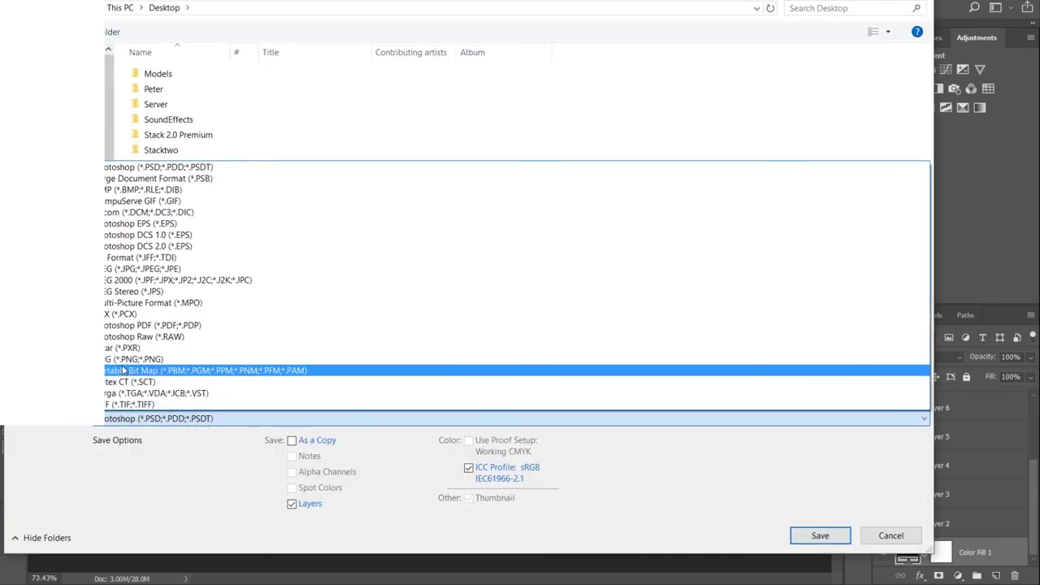
pyautogui.click(182, 359)
pyautogui.doubleClick(120, 400)
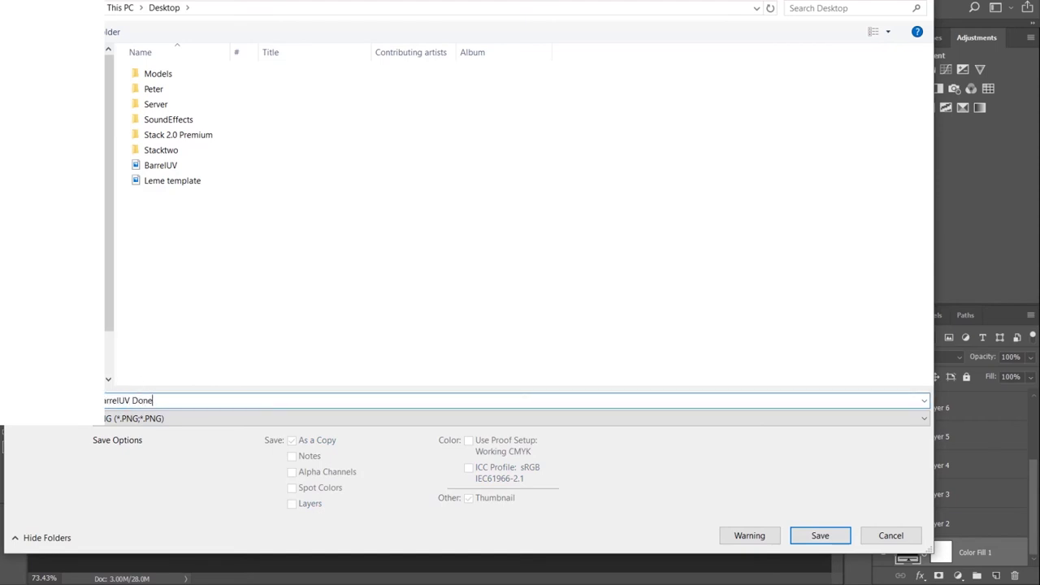
pyautogui.press('Return')
pyautogui.click(596, 155)
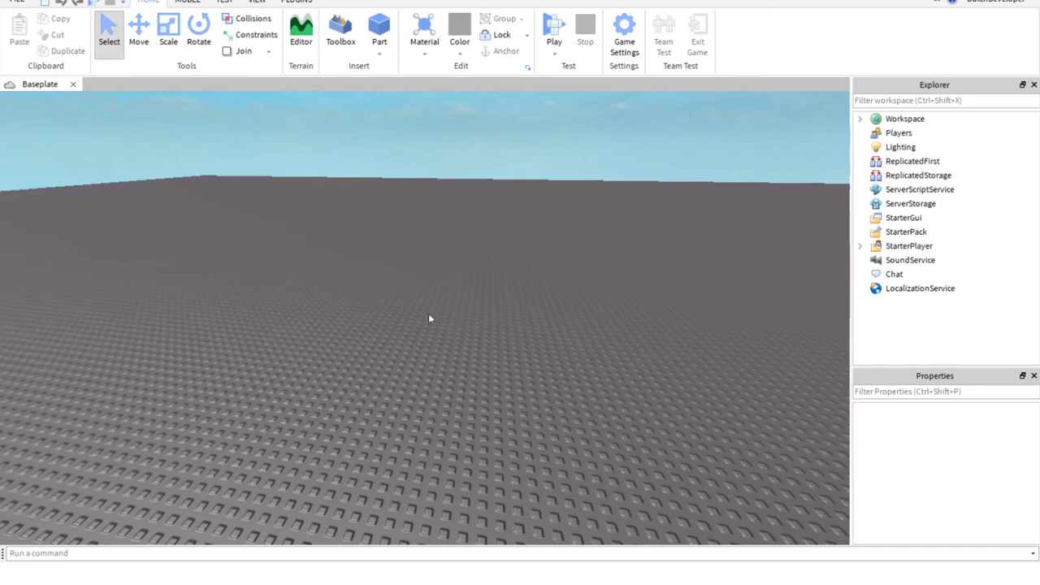
# Switch to Roblox Studio and insert a MeshPart into the baseplate's Workspace.
pyautogui.moveTo(424, 238); pyautogui.dragTo(390, 261, button='right')
pyautogui.rightClick(390, 261)
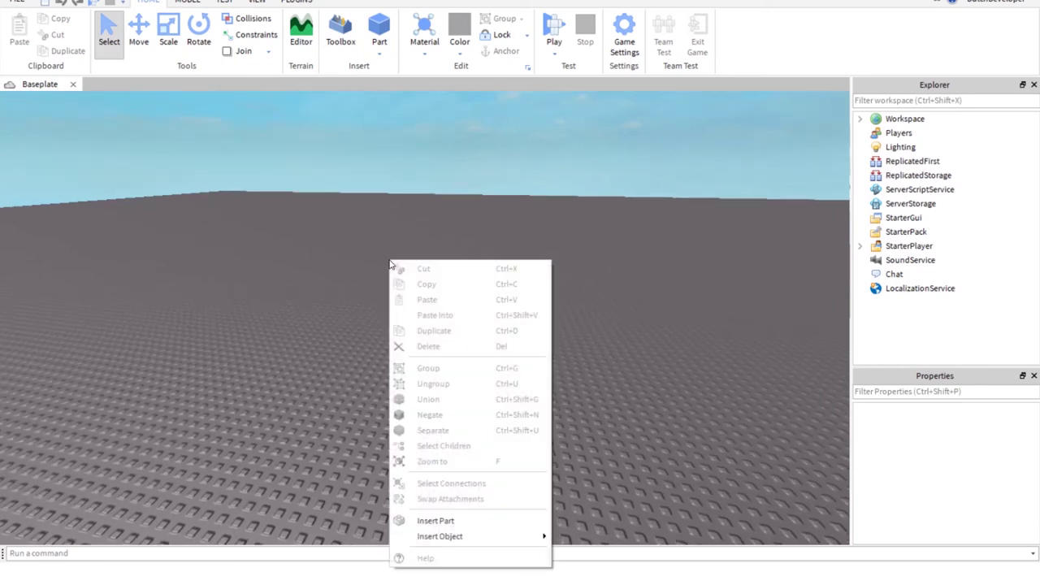
pyautogui.moveTo(451, 538)
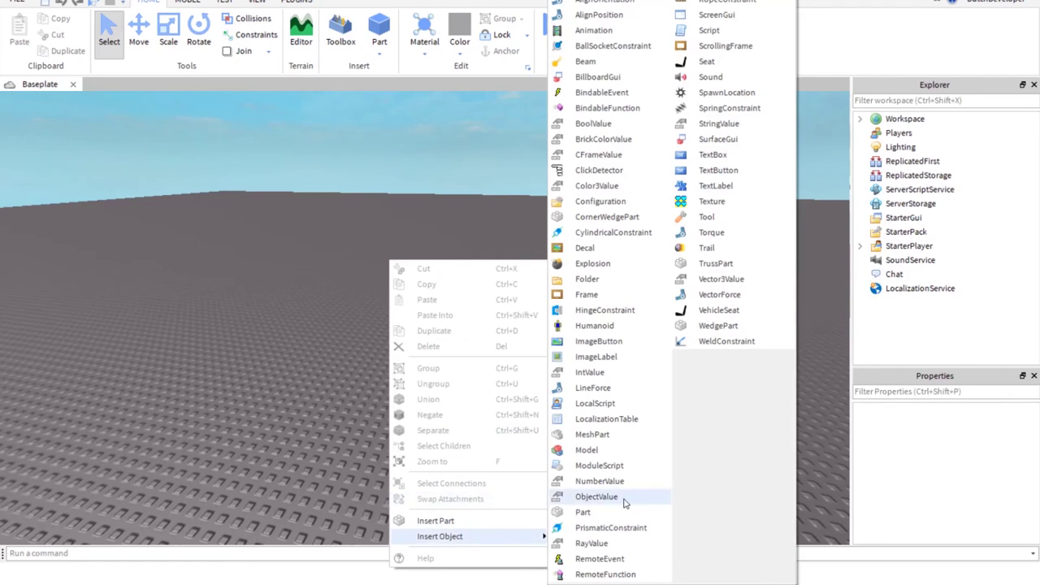
pyautogui.click(606, 438)
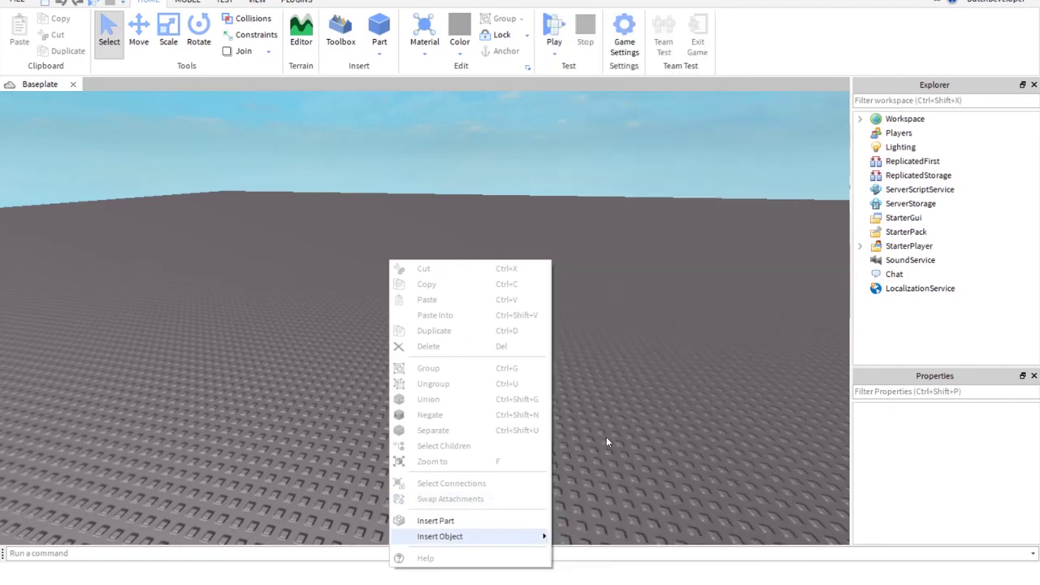
pyautogui.moveTo(508, 354); pyautogui.dragTo(508, 352, button='right')
pyautogui.click(508, 352)
pyautogui.press('w')
pyautogui.press('a')
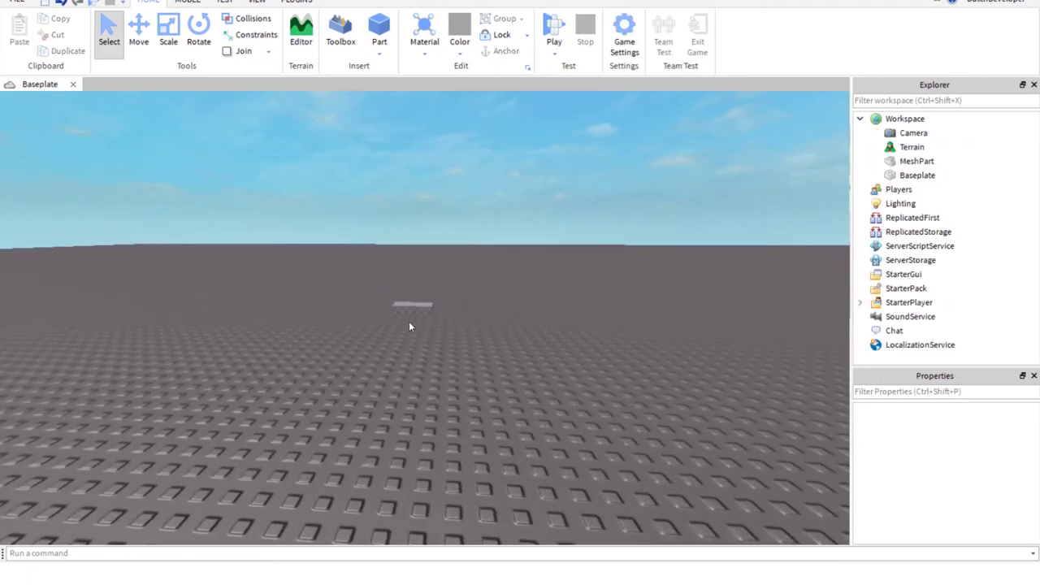
# Import the TutorialUVMapping mesh file from the Desktop as the MeshPart's mesh, declining the resize and accepting its stored location.
pyautogui.click(412, 306)
pyautogui.scroll(-3, 943, 463)
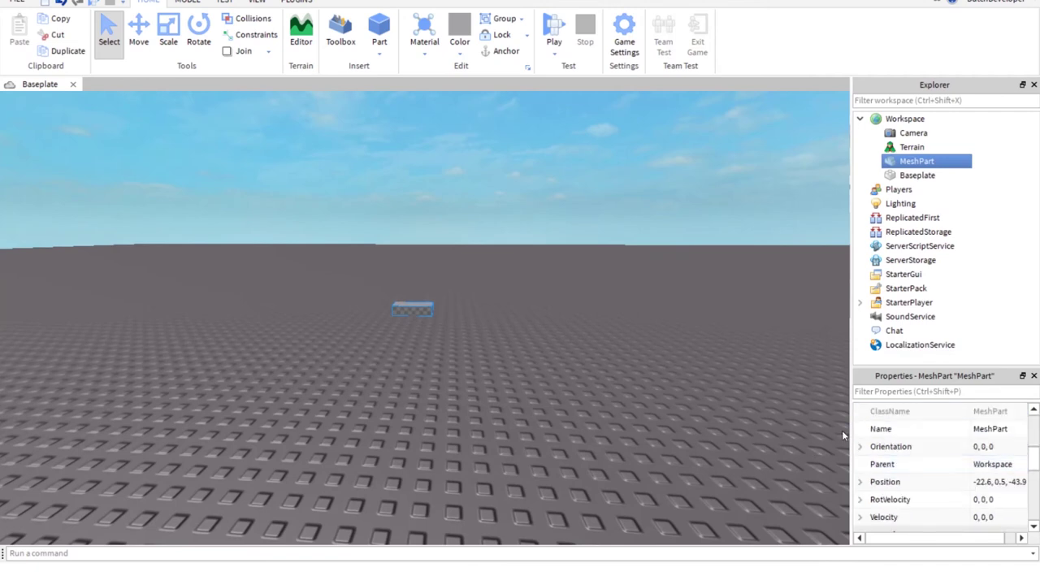
pyautogui.moveTo(850, 428); pyautogui.dragTo(784, 428)
pyautogui.scroll(5, 1008, 476)
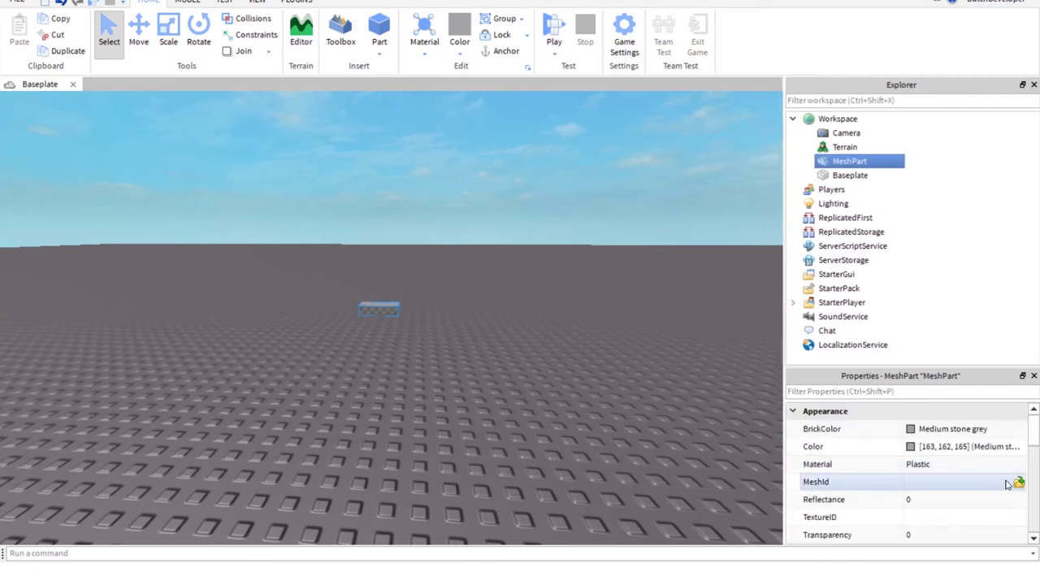
pyautogui.click(1016, 483)
pyautogui.click(1019, 482)
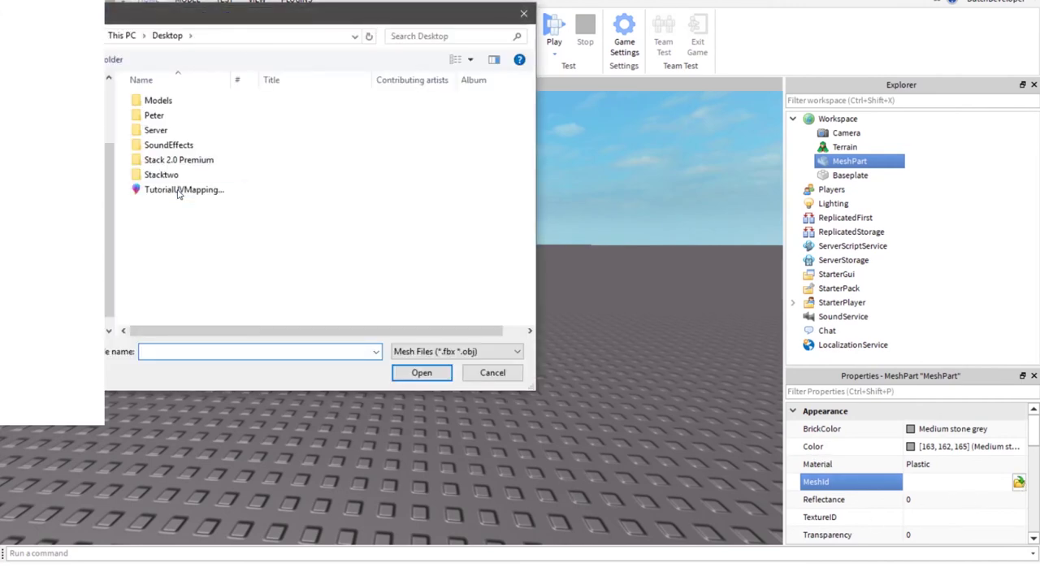
pyautogui.click(178, 192)
pyautogui.click(419, 376)
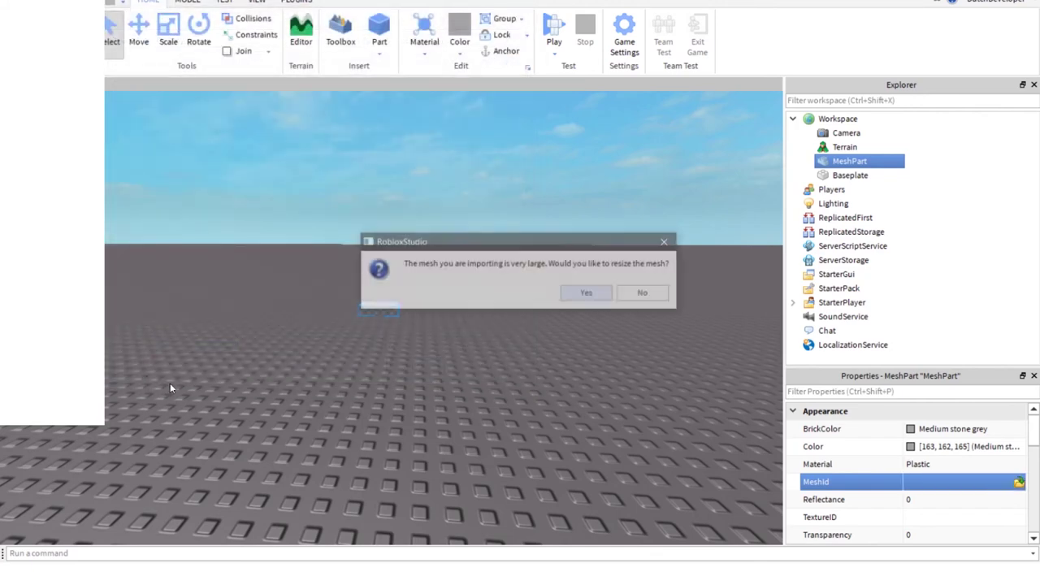
pyautogui.click(625, 295)
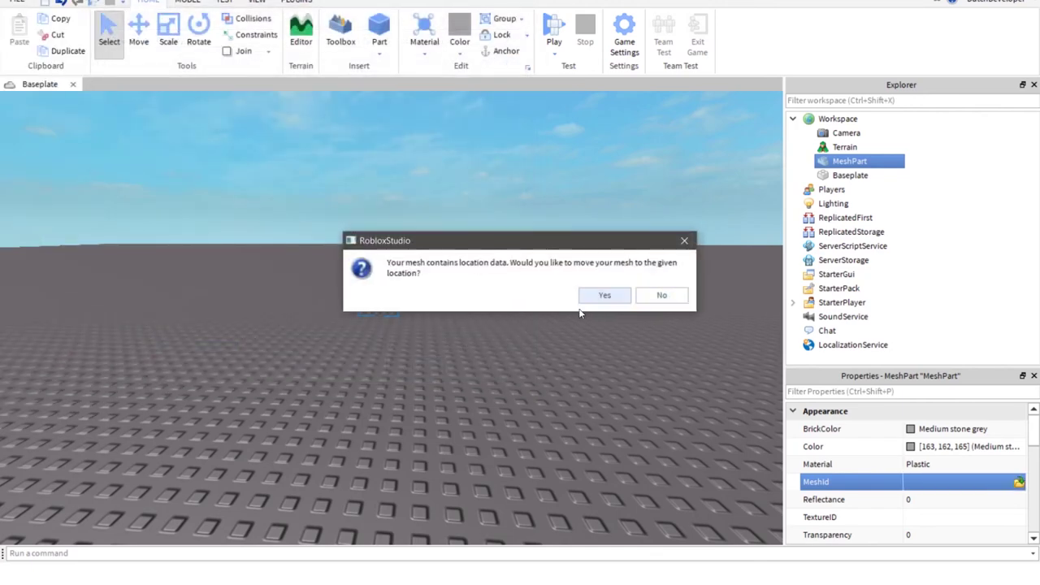
pyautogui.click(613, 296)
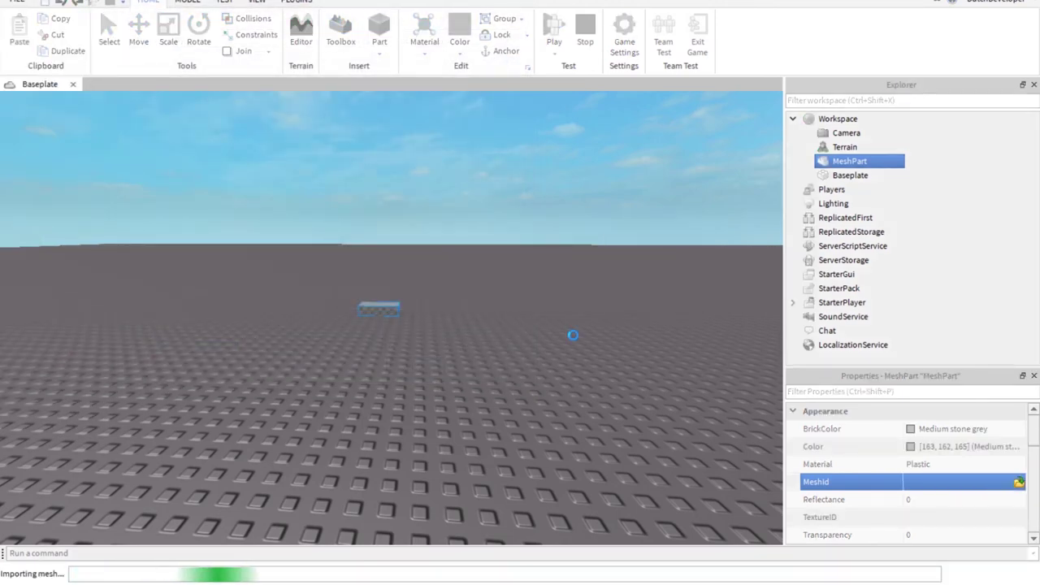
# Scale the oversized barrel mesh down proportionally to about 20.4 × 29.9 × 20.4 studs.
pyautogui.scroll(-5, 573, 340)
pyautogui.moveTo(574, 339); pyautogui.dragTo(585, 317, button='right')
pyautogui.moveTo(496, 285)
pyautogui.mouseDown()
pyautogui.moveTo(553, 284)
pyautogui.moveTo(515, 284)
pyautogui.mouseUp()
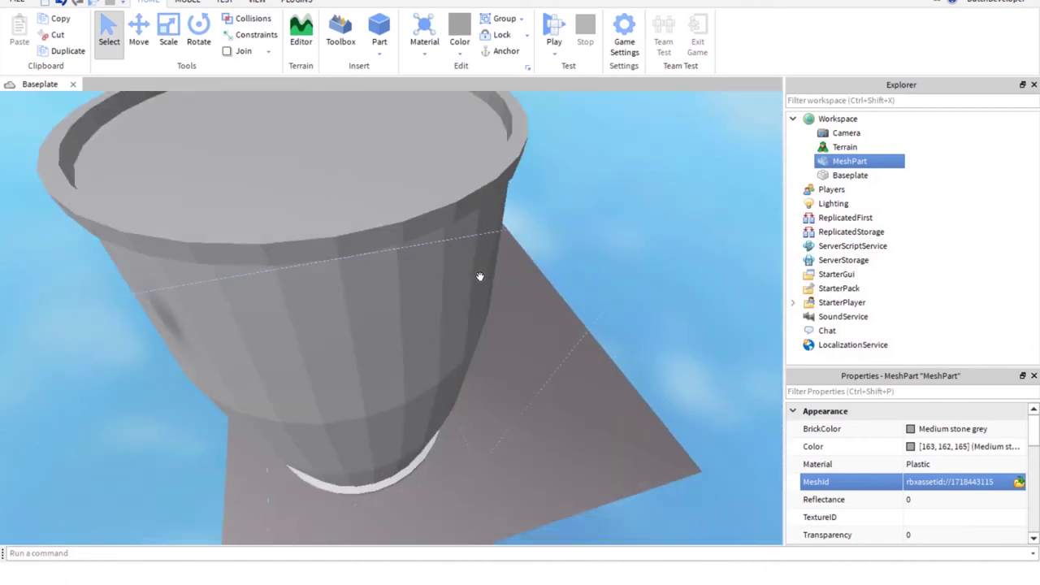
pyautogui.hotkey('ctrl', '3')
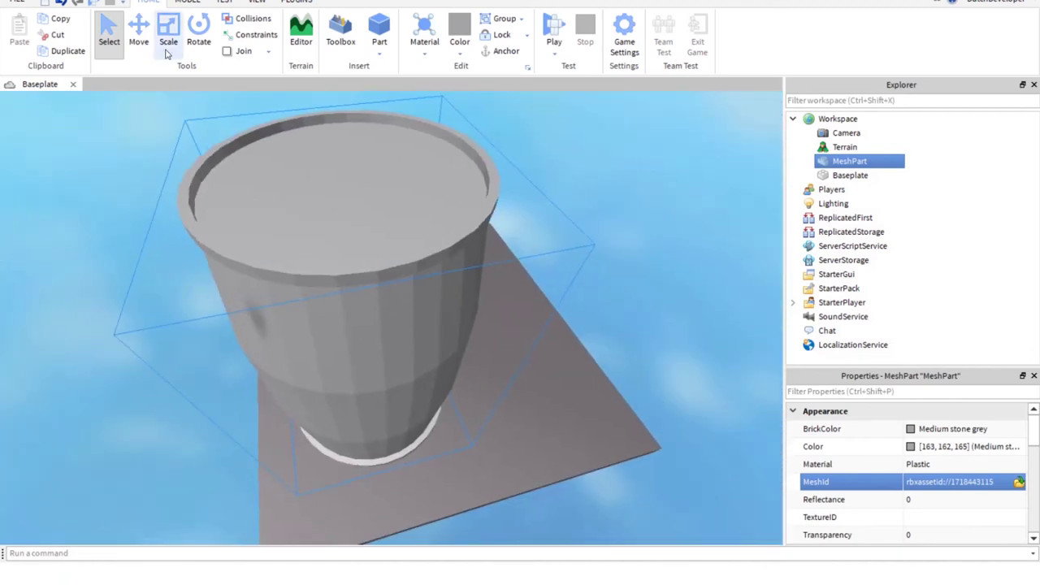
pyautogui.keyDown('shift'); pyautogui.moveTo(347, 166); pyautogui.dragTo(384, 369); pyautogui.keyUp('shift')
pyautogui.click(422, 370)
pyautogui.scroll(1, 410, 378)
pyautogui.press('f')
pyautogui.scroll(-5, 952, 457)
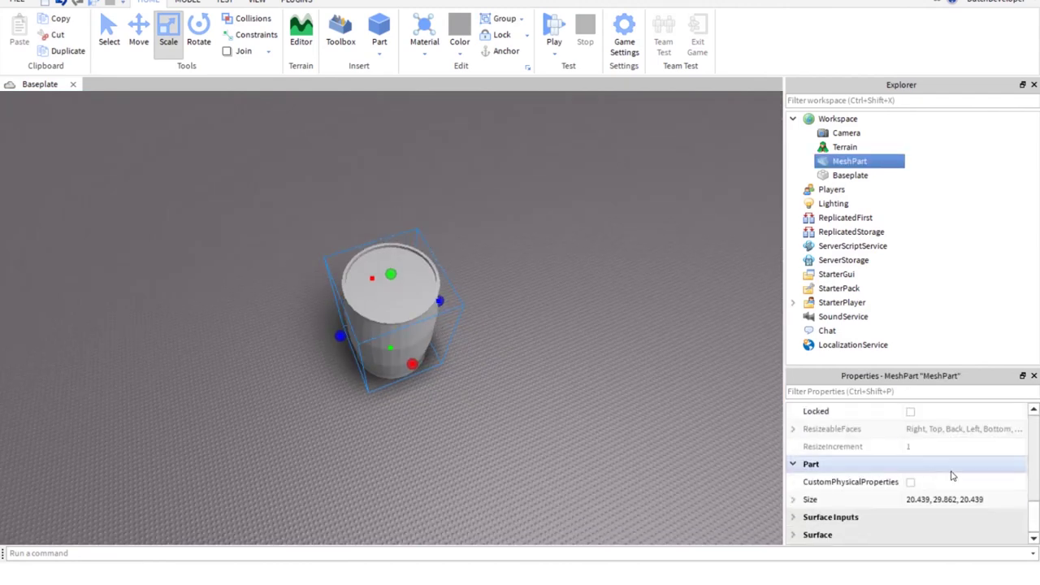
# Set the barrel MeshPart's size to X 4 and Y 8.
pyautogui.click(794, 500)
pyautogui.scroll(-2, 948, 471)
pyautogui.click(947, 464)
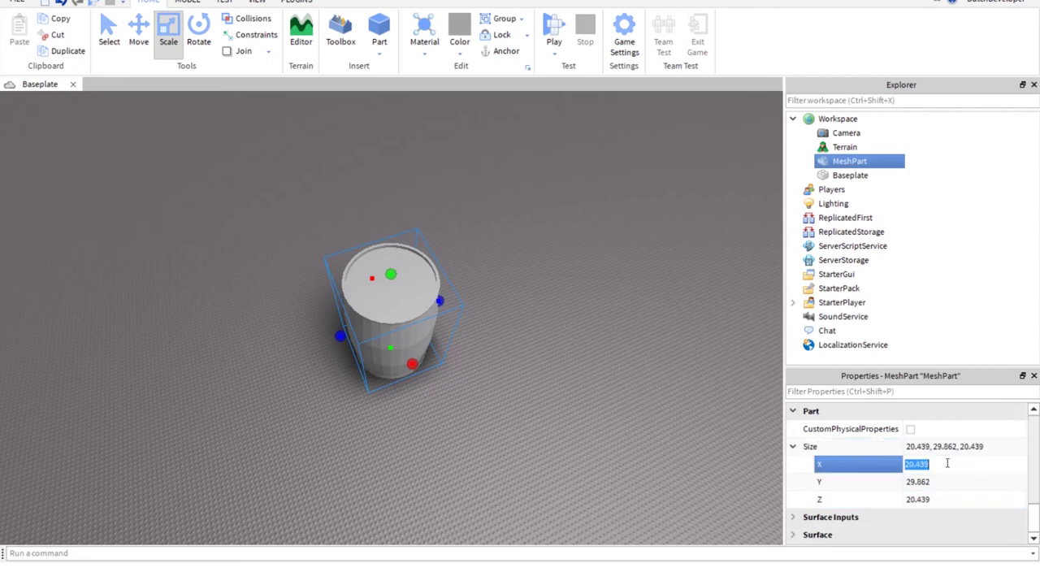
pyautogui.write('4')
pyautogui.press('Return')
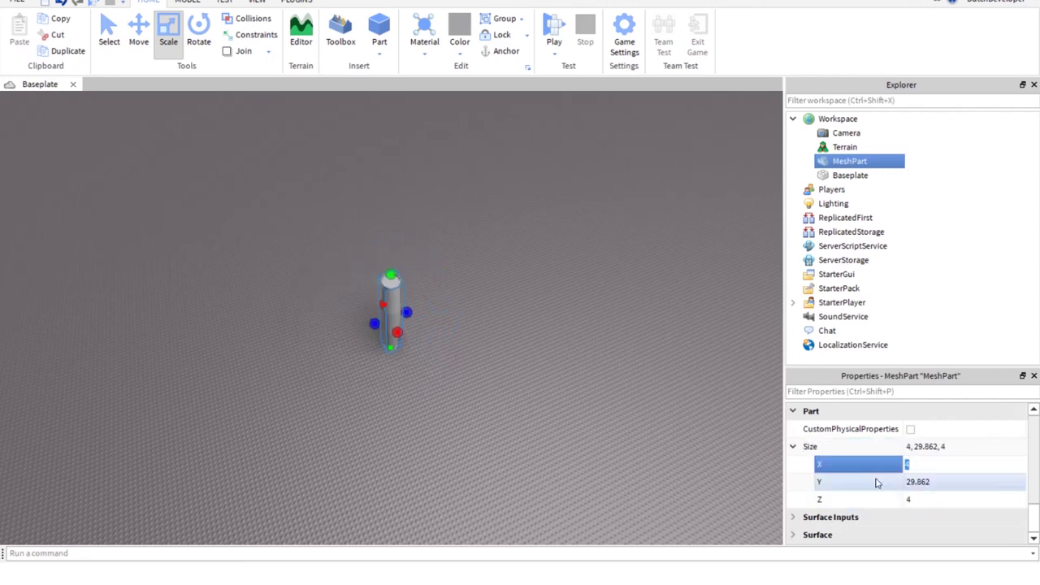
pyautogui.click(919, 481)
pyautogui.write('8')
pyautogui.press('Return')
pyautogui.click(464, 387)
pyautogui.scroll(4, 463, 387)
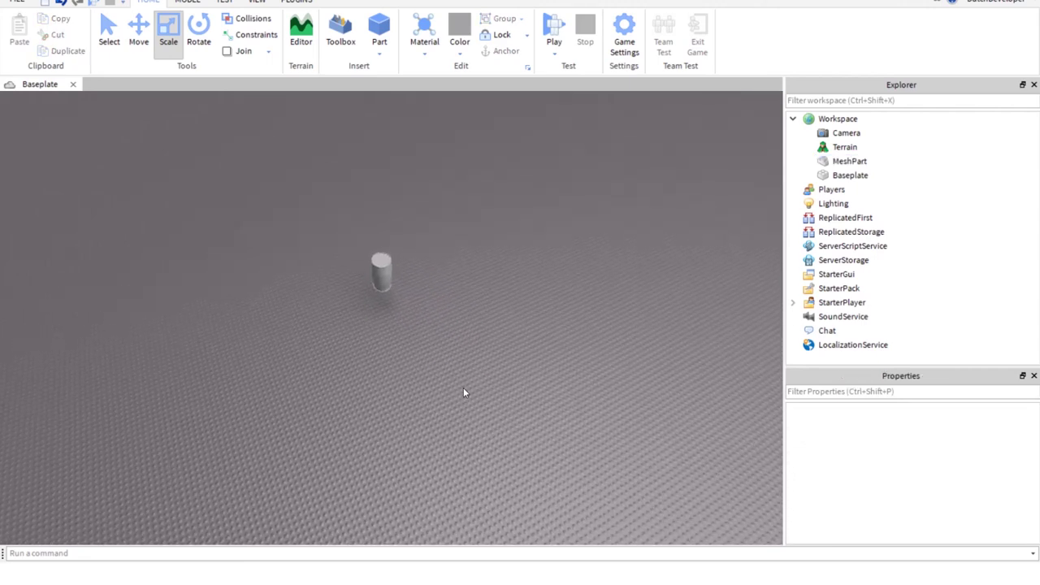
pyautogui.moveTo(463, 387); pyautogui.dragTo(466, 387, button='right')
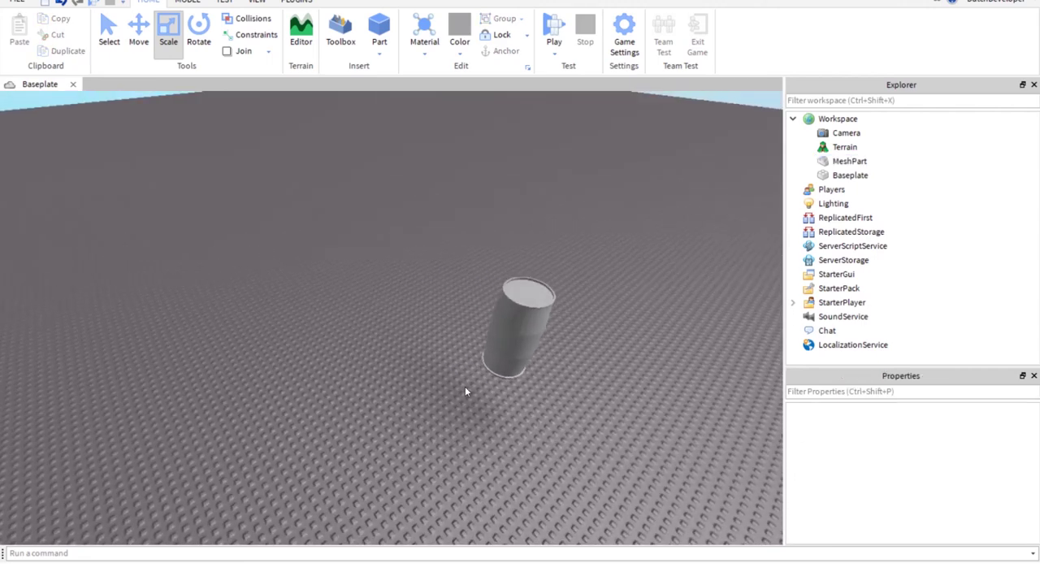
# Set the barrel's Y size to 5 in the MeshPart's properties.
pyautogui.click(562, 352)
pyautogui.press('f')
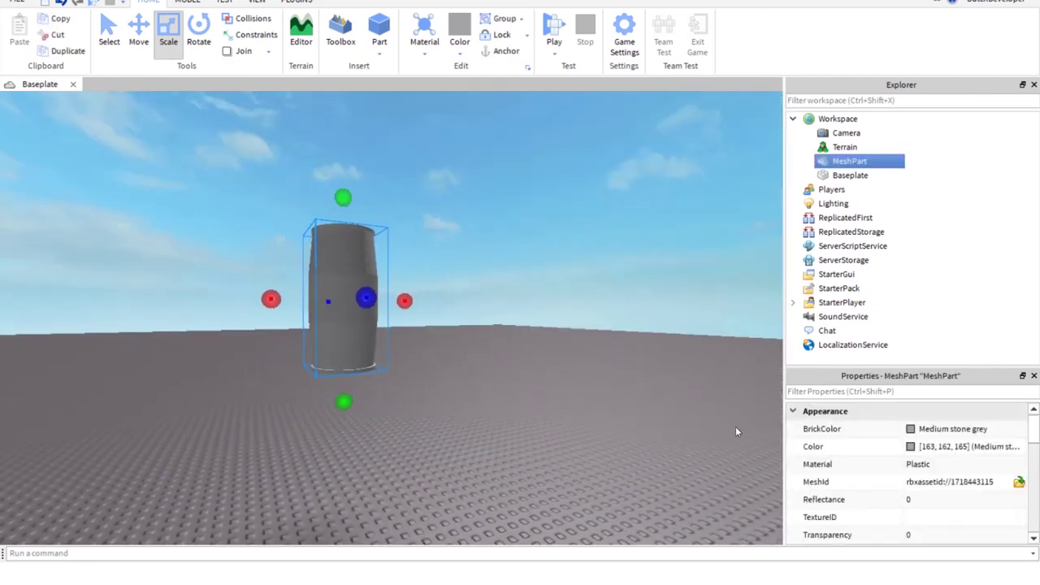
pyautogui.scroll(-3, 908, 513)
pyautogui.scroll(-3, 908, 512)
pyautogui.click(937, 483)
pyautogui.write('5')
pyautogui.press('Return')
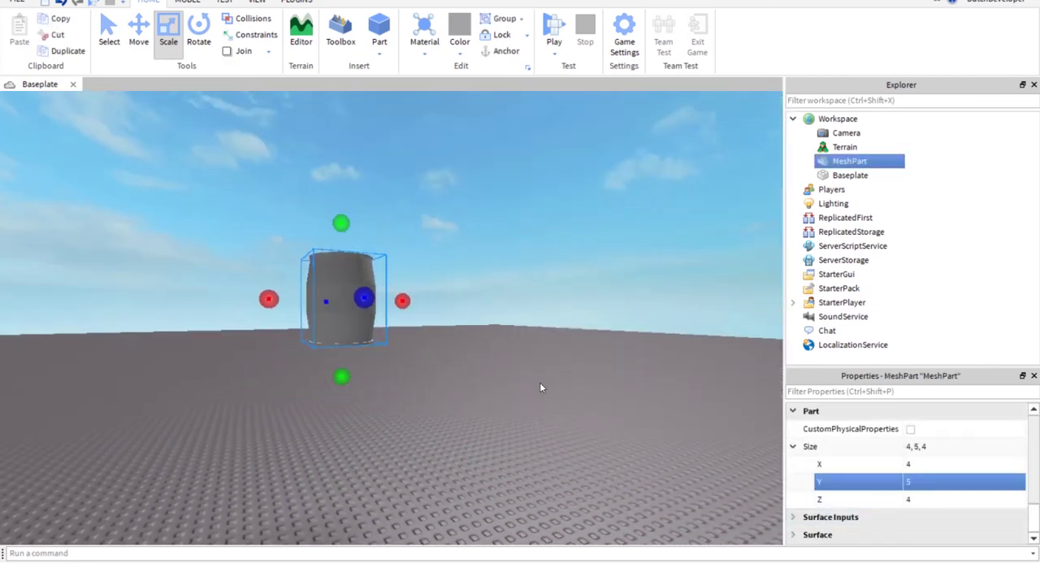
pyautogui.moveTo(543, 387); pyautogui.dragTo(540, 384, button='right')
# Set the barrel's Y size to 6.
pyautogui.click(947, 483)
pyautogui.write('6')
pyautogui.press('Return')
# Move the floating barrel down so that it stands on the baseplate.
pyautogui.moveTo(632, 362); pyautogui.dragTo(629, 366, button='right')
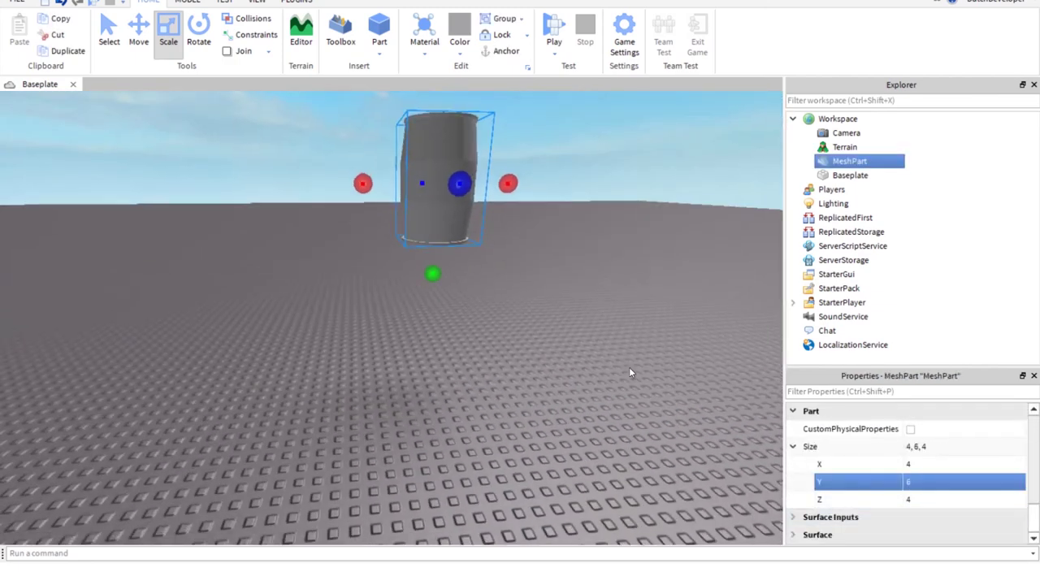
pyautogui.click(629, 366)
pyautogui.moveTo(436, 187); pyautogui.dragTo(413, 288)
pyautogui.click(423, 224)
pyautogui.press('f')
pyautogui.scroll(3, 516, 373)
pyautogui.click(521, 371)
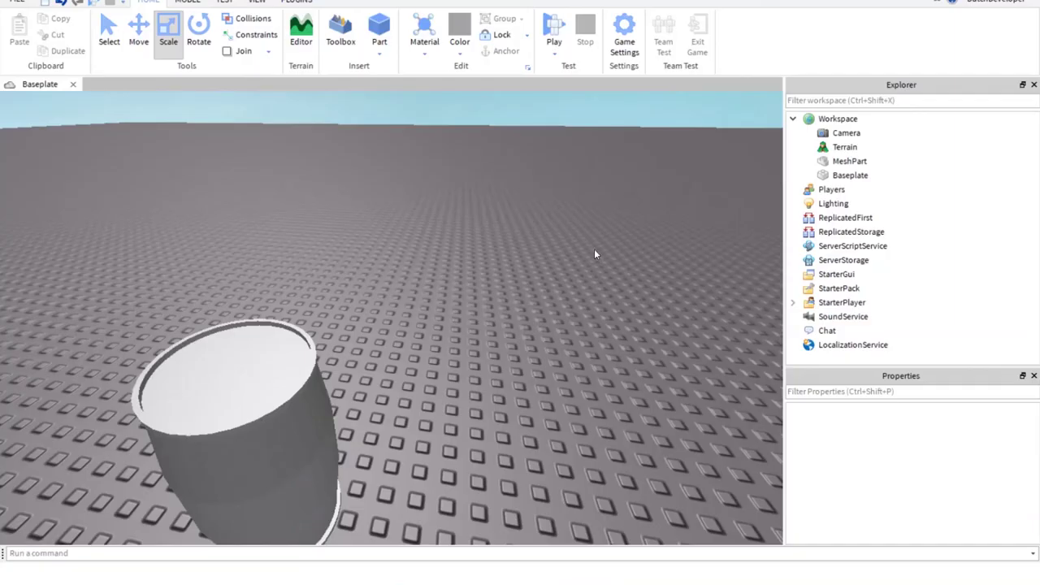
pyautogui.moveTo(595, 253); pyautogui.dragTo(594, 253, button='right')
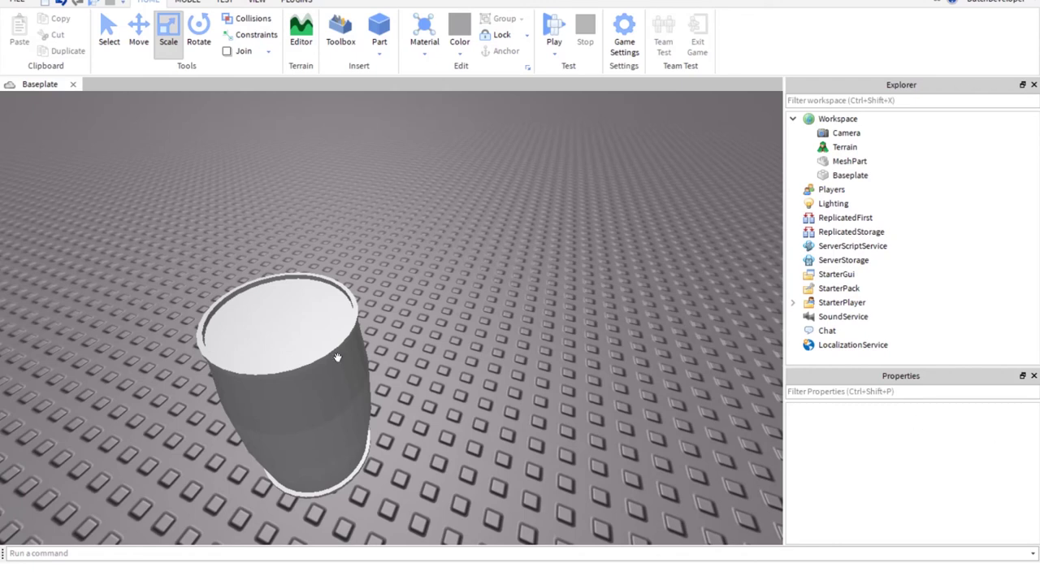
# Place the BarrelUV decal from My Decals onto the top face of the barrel.
pyautogui.click(309, 426)
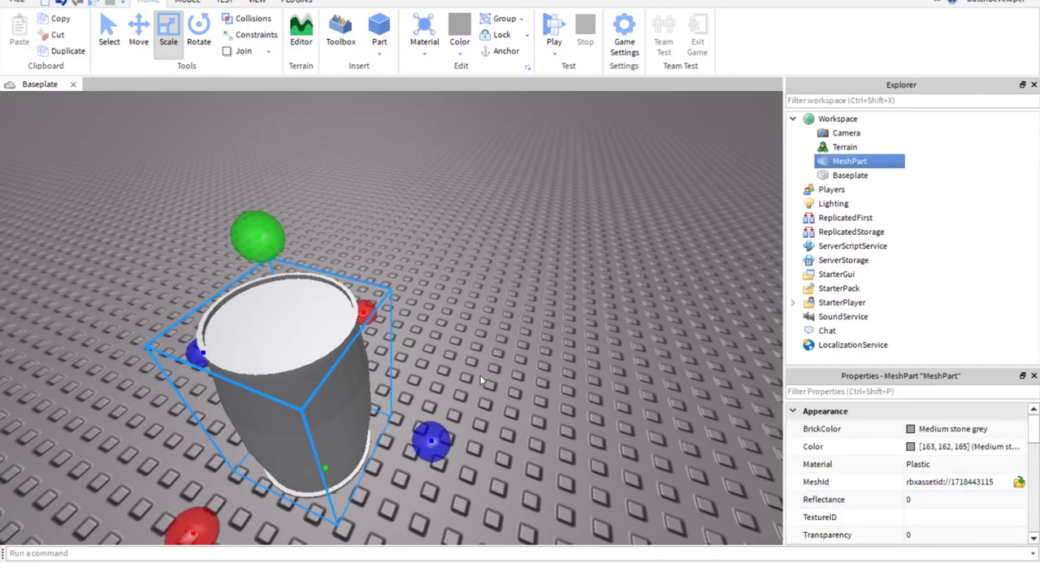
pyautogui.click(341, 33)
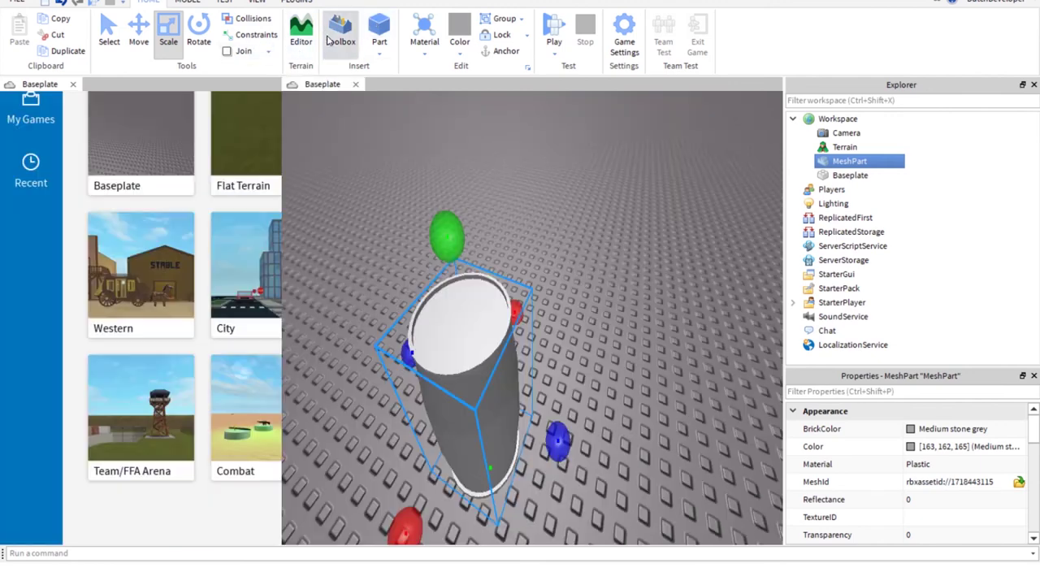
pyautogui.click(55, 108)
pyautogui.click(31, 224)
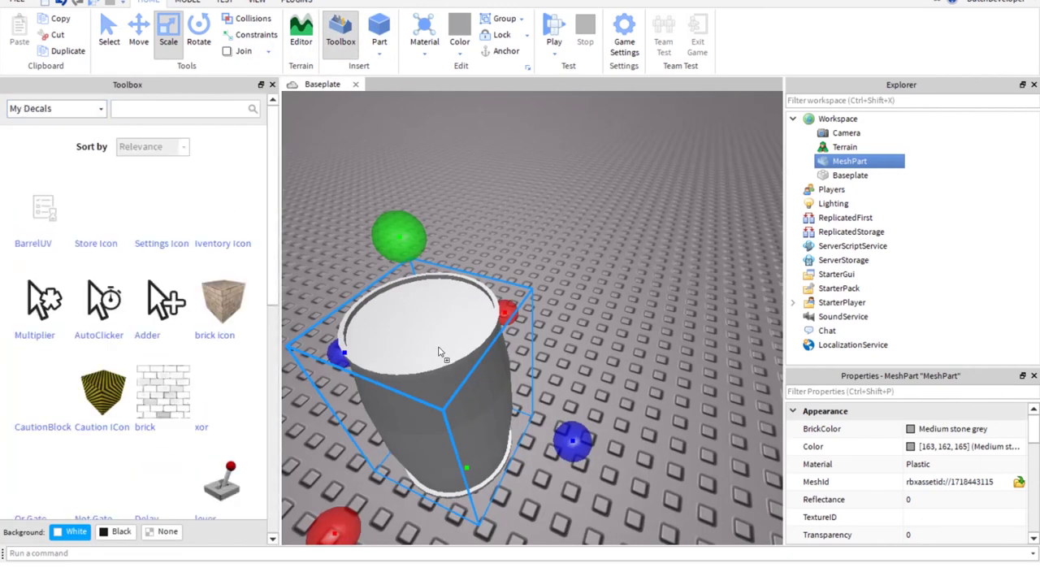
pyautogui.moveTo(439, 351); pyautogui.dragTo(473, 349)
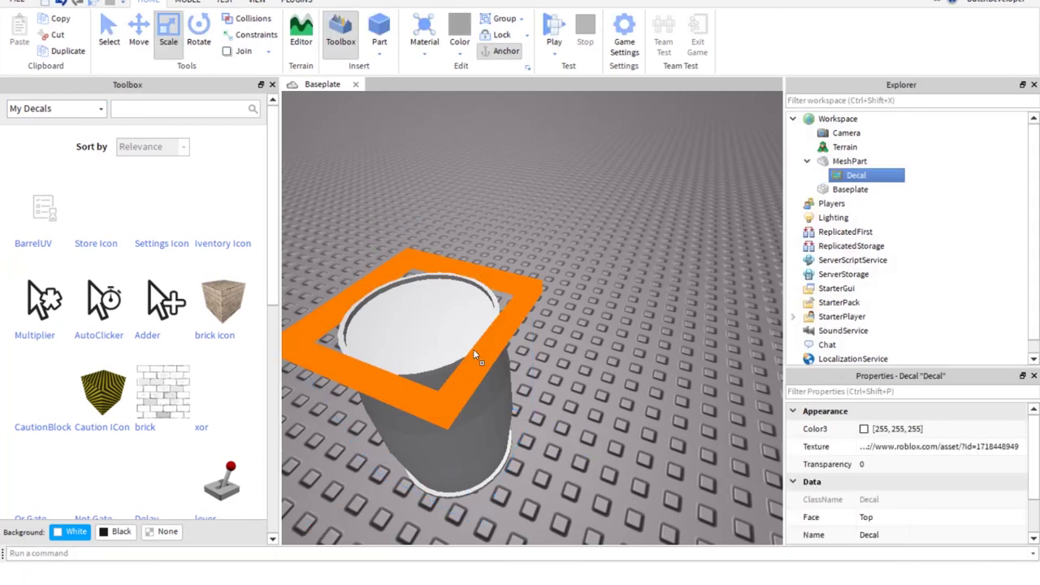
# Copy the decal's texture asset address and delete the decal from the MeshPart.
pyautogui.click(273, 85)
pyautogui.click(935, 446)
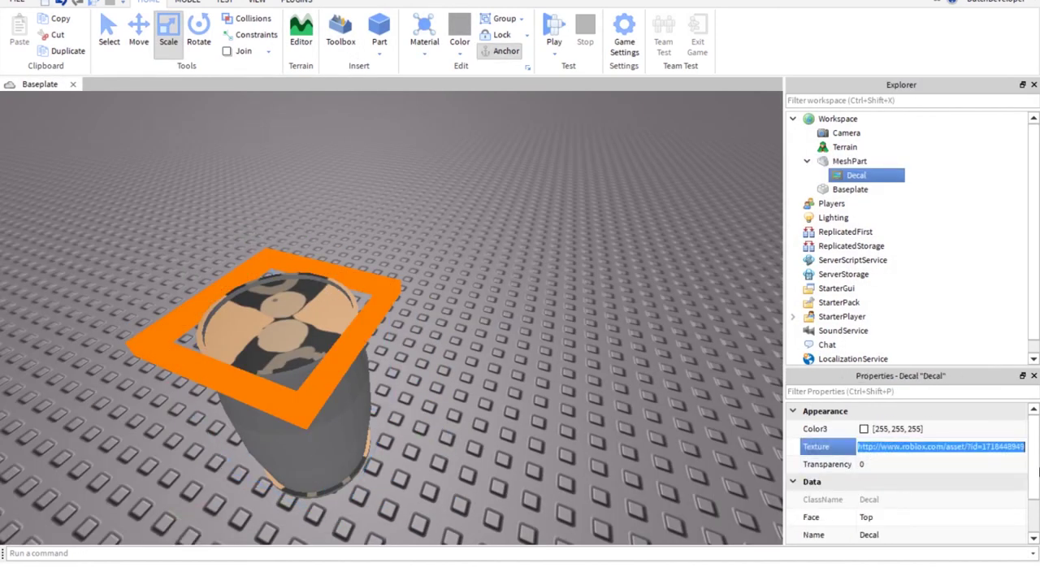
pyautogui.click(620, 319)
pyautogui.rightClick(837, 177)
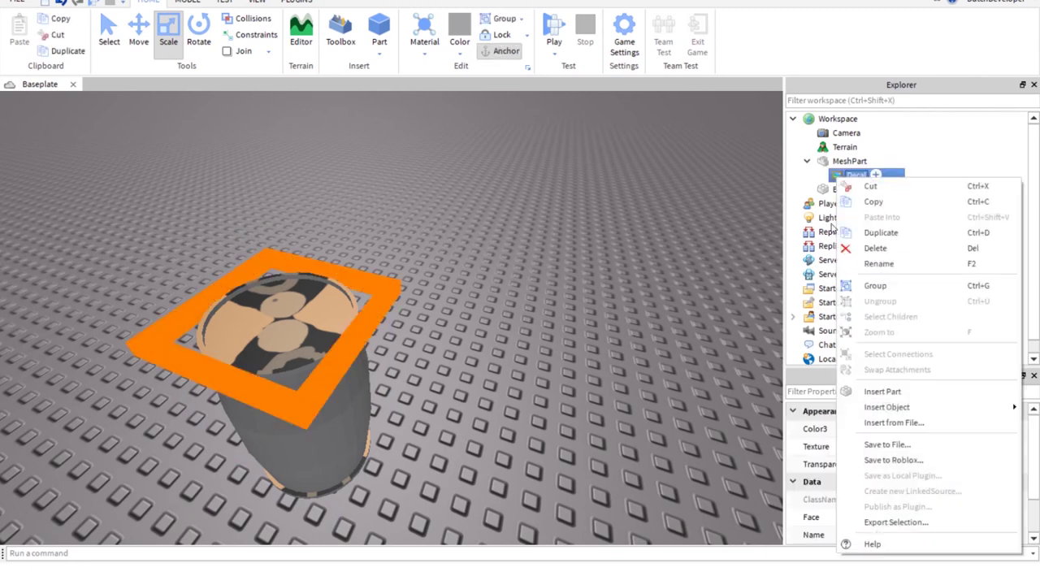
pyautogui.click(875, 248)
pyautogui.click(850, 161)
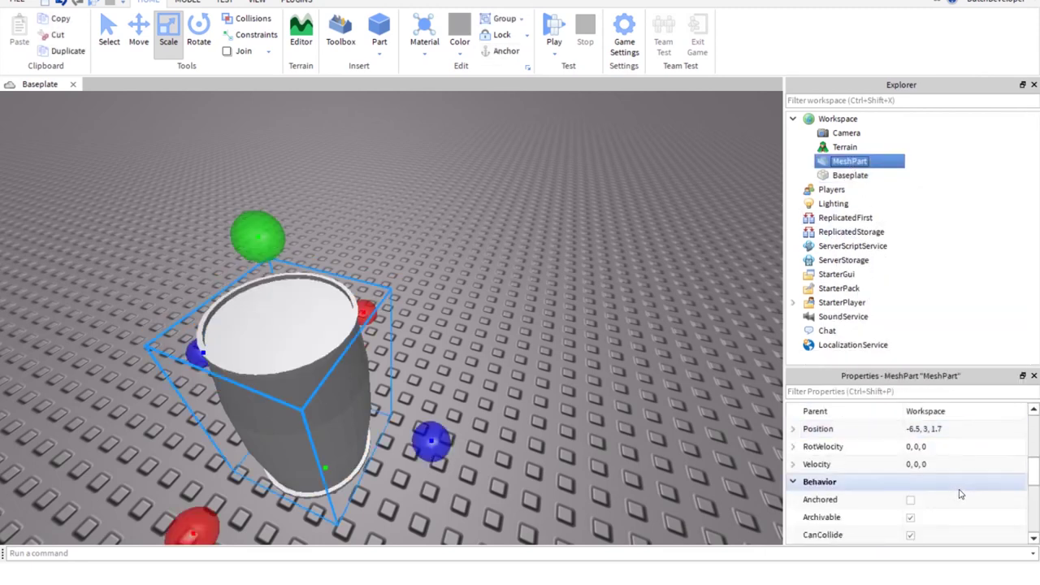
pyautogui.scroll(5, 959, 487)
pyautogui.click(947, 464)
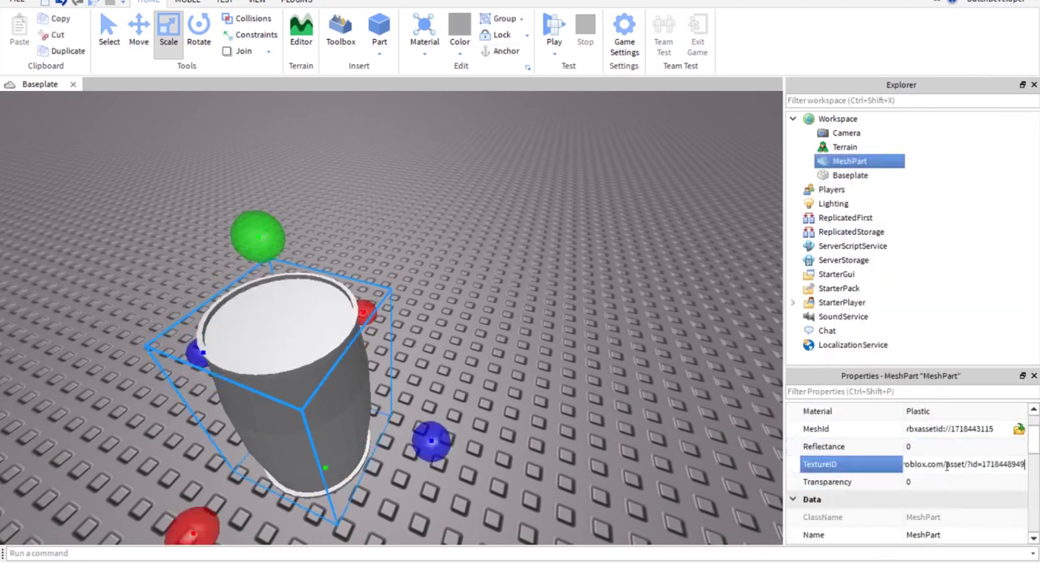
pyautogui.press('Return')
# Change the barrel MeshPart's material to Wood.
pyautogui.click(462, 273)
pyautogui.moveTo(462, 274); pyautogui.dragTo(450, 283, button='right')
pyautogui.moveTo(663, 256); pyautogui.dragTo(592, 333, button='right')
pyautogui.click(639, 323)
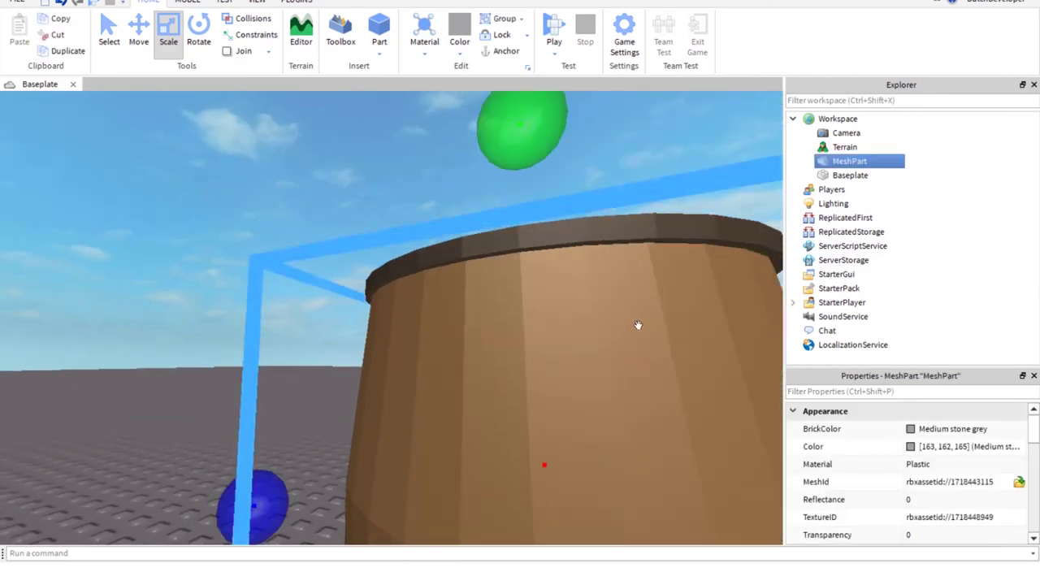
pyautogui.click(916, 468)
pyautogui.press('w')
pyautogui.press('Return')
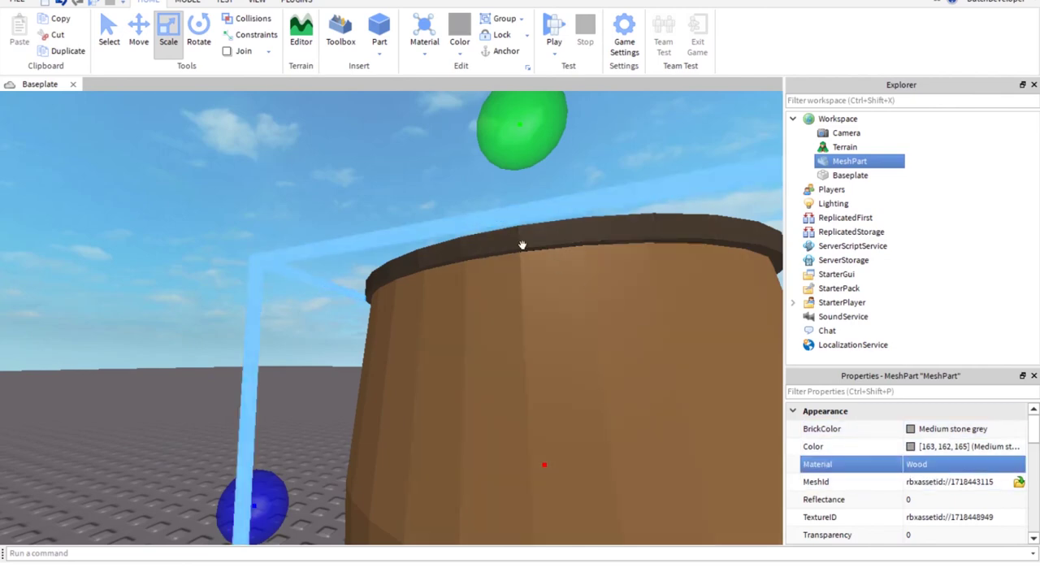
# Examine the textured barrel's top, rim and sides from near and far to check how the UV texture fits.
pyautogui.click(415, 195)
pyautogui.moveTo(415, 195); pyautogui.dragTo(437, 198, button='right')
pyautogui.scroll(-4, 415, 196)
pyautogui.moveTo(597, 249); pyautogui.dragTo(597, 249, button='right')
pyautogui.scroll(3, 597, 249)
pyautogui.scroll(-3, 596, 249)
pyautogui.scroll(3, 596, 249)
pyautogui.scroll(-3, 597, 249)
pyautogui.scroll(-3, 596, 249)
pyautogui.scroll(3, 458, 253)
pyautogui.scroll(-3, 489, 373)
pyautogui.moveTo(491, 374); pyautogui.dragTo(490, 373, button='right')
pyautogui.scroll(3, 490, 374)
pyautogui.scroll(-3, 490, 373)
pyautogui.scroll(3, 567, 352)
pyautogui.moveTo(567, 352); pyautogui.dragTo(567, 349, button='right')
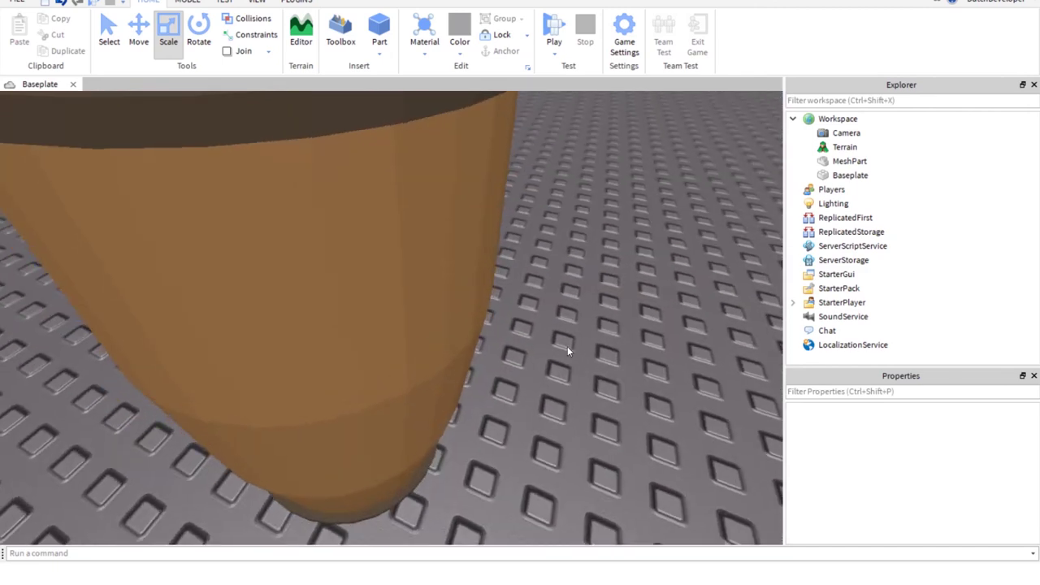
pyautogui.scroll(-3, 567, 350)
pyautogui.moveTo(363, 377); pyautogui.dragTo(420, 374)
pyautogui.click(497, 363)
pyautogui.moveTo(496, 363); pyautogui.dragTo(497, 355, button='right')
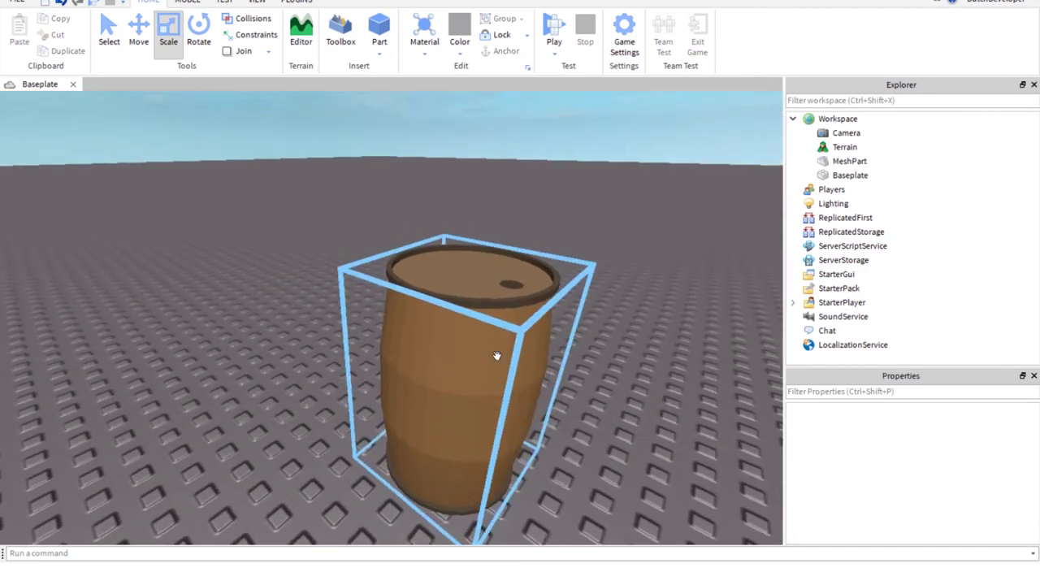
pyautogui.press('d')
pyautogui.press('a')
pyautogui.scroll(-3, 293, 221)
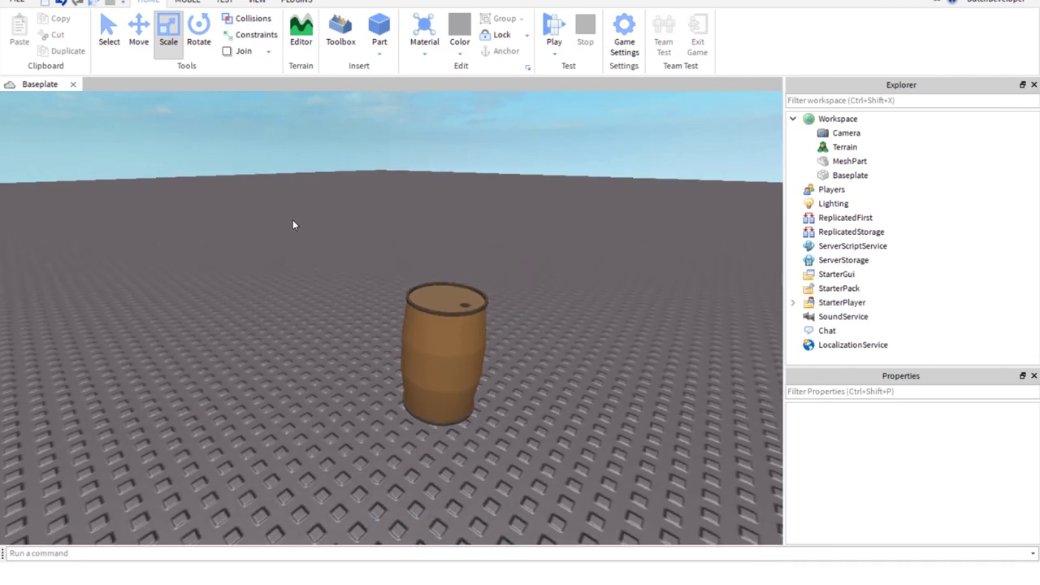
pyautogui.moveTo(293, 221); pyautogui.dragTo(581, 516)
pyautogui.moveTo(351, 455); pyautogui.dragTo(350, 454, button='right')
pyautogui.press('w')
pyautogui.scroll(5, 351, 455)
pyautogui.scroll(-10, 485, 407)
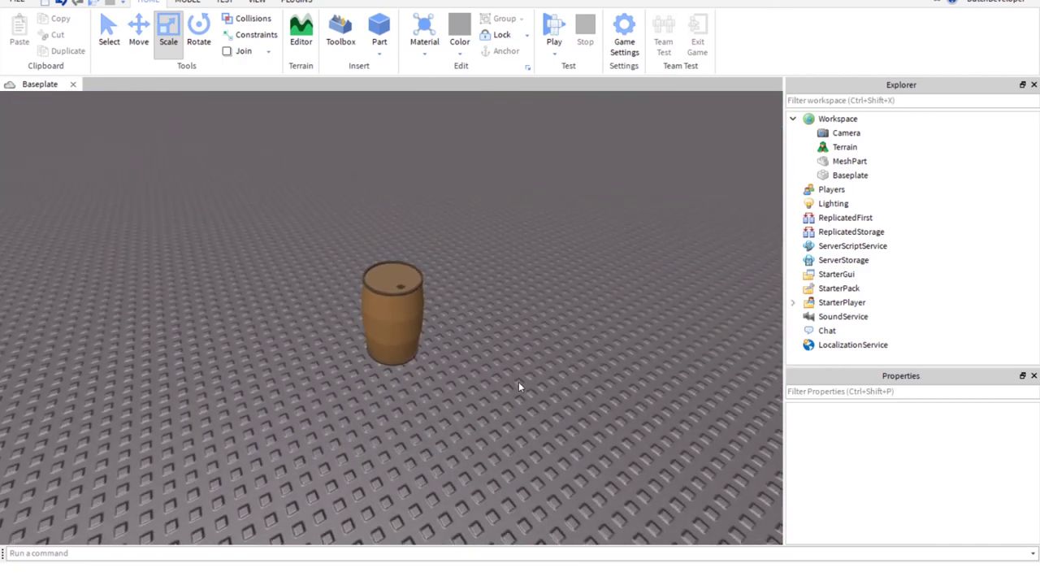
pyautogui.moveTo(229, 168); pyautogui.dragTo(549, 500)
pyautogui.click(549, 500)
pyautogui.press('w')
pyautogui.moveTo(549, 500); pyautogui.dragTo(550, 500, button='right')
pyautogui.press('w')
pyautogui.moveTo(521, 317); pyautogui.dragTo(513, 315, button='right')
pyautogui.press('w')
pyautogui.scroll(-8, 510, 310)
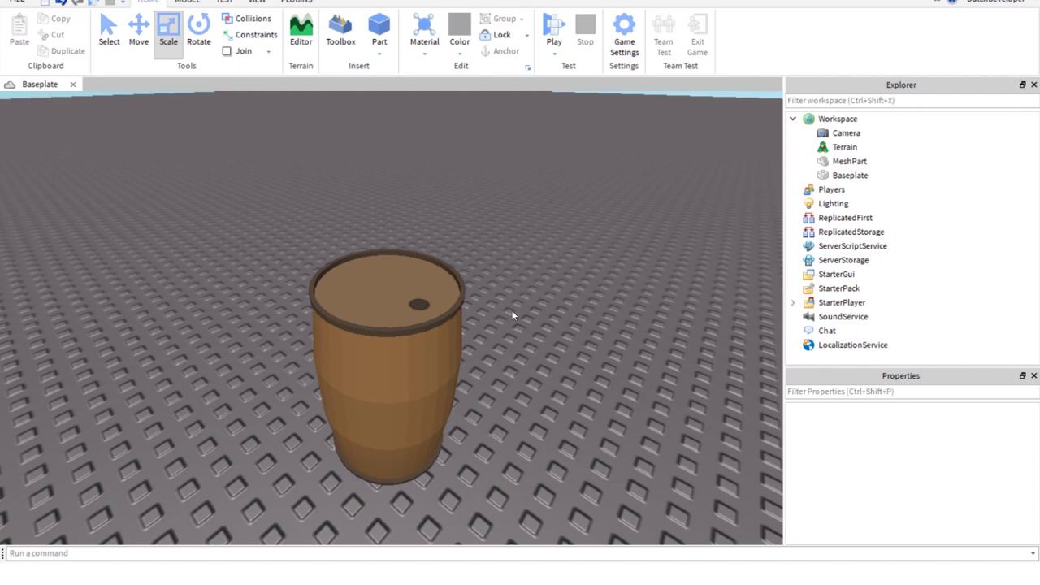
pyautogui.moveTo(512, 316); pyautogui.dragTo(512, 315, button='right')
pyautogui.scroll(2, 513, 316)
pyautogui.press('a')
pyautogui.press('d')
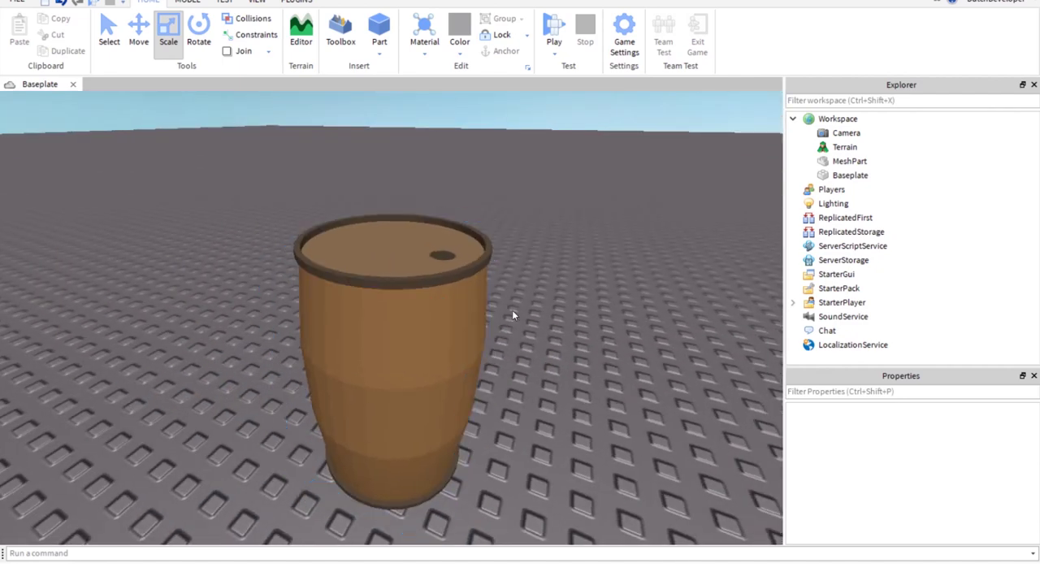
pyautogui.scroll(3, 513, 310)
pyautogui.scroll(-4, 690, 352)
pyautogui.moveTo(690, 352); pyautogui.dragTo(664, 346, button='right')
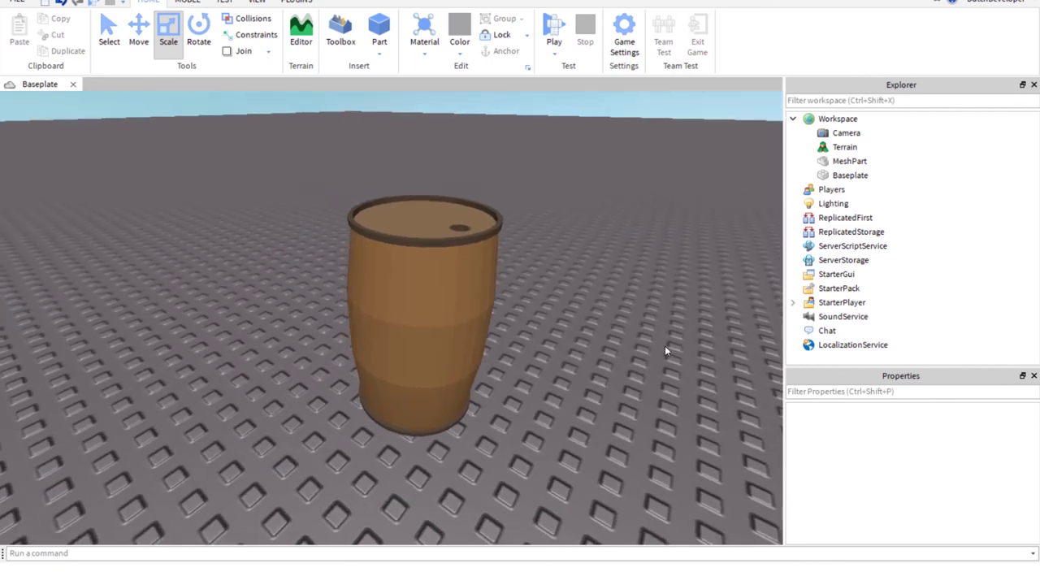